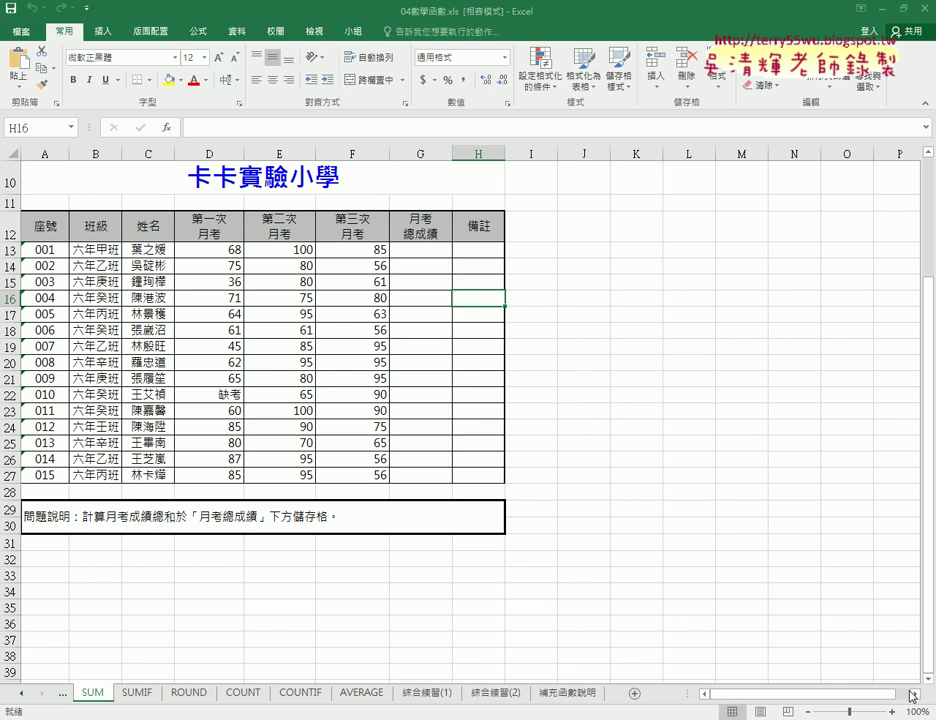
- Fill G13:G27 with SUM totals of each student's three exam scores in columns D to F, and clear them again
left_click(145, 253)
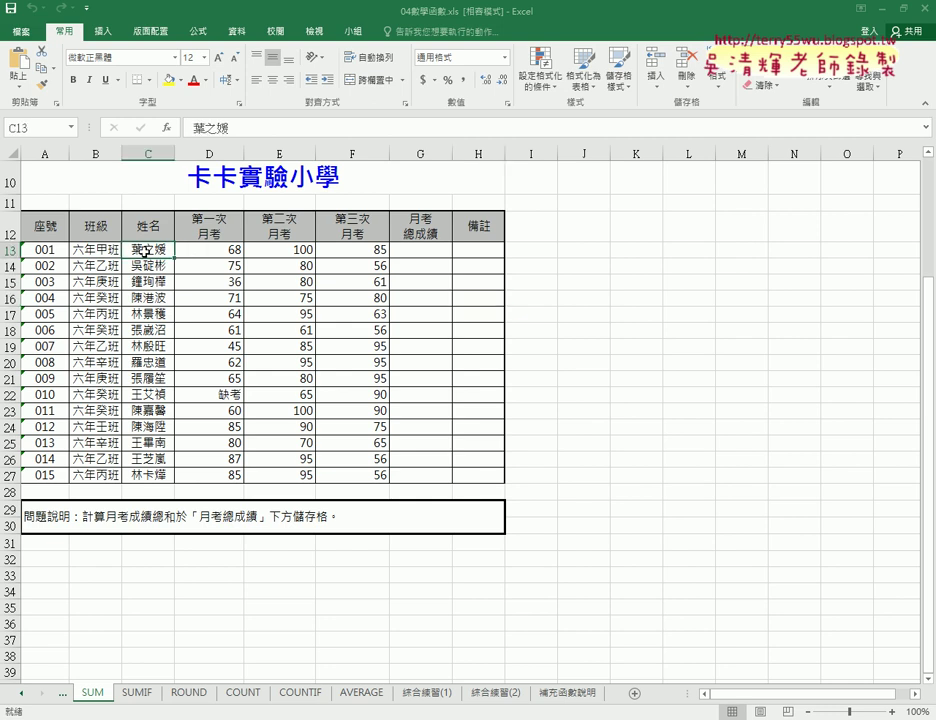
left_click_drag(200, 251, 372, 249)
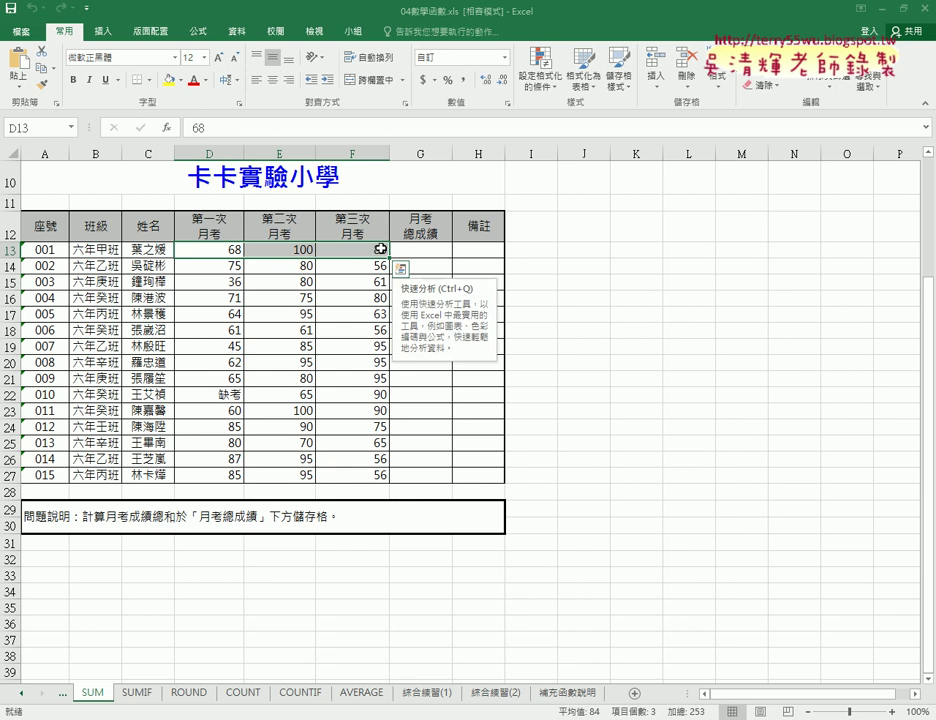
left_click(420, 250)
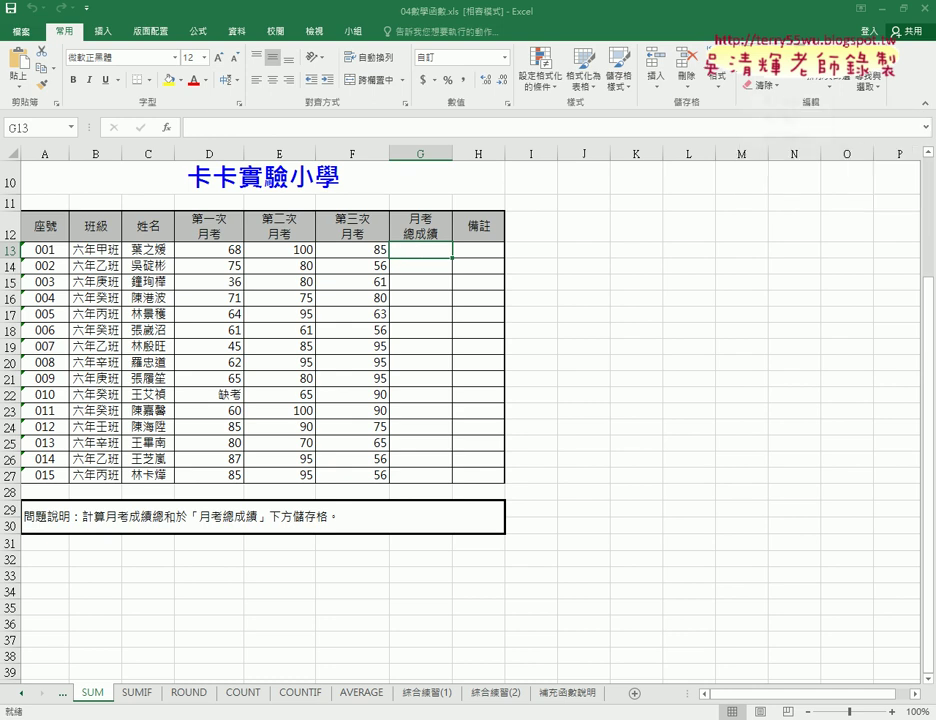
left_click(790, 57)
left_click(770, 70)
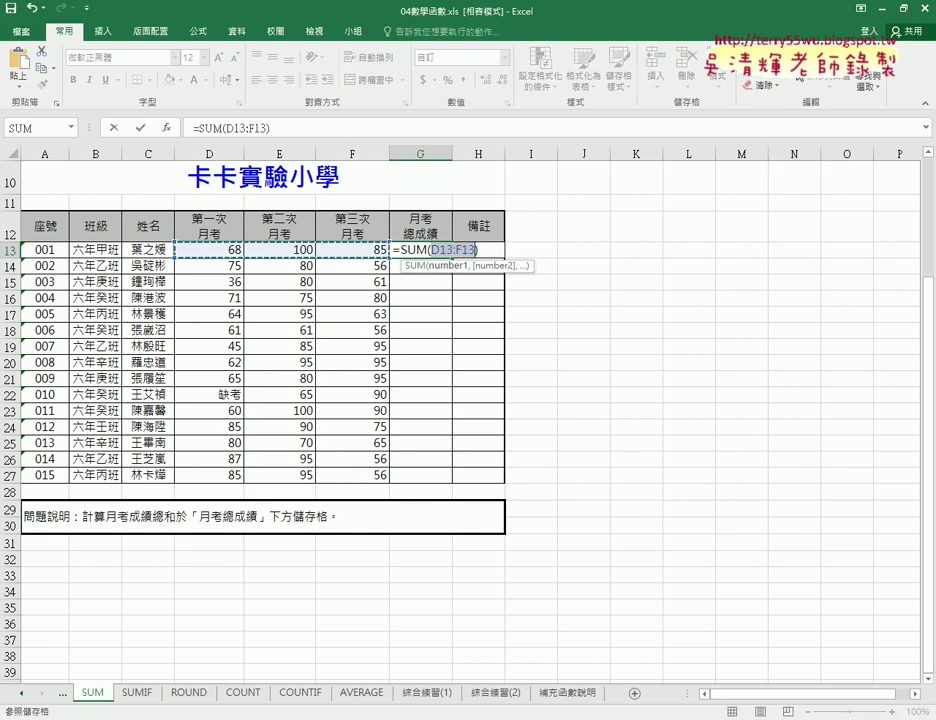
left_click(145, 127)
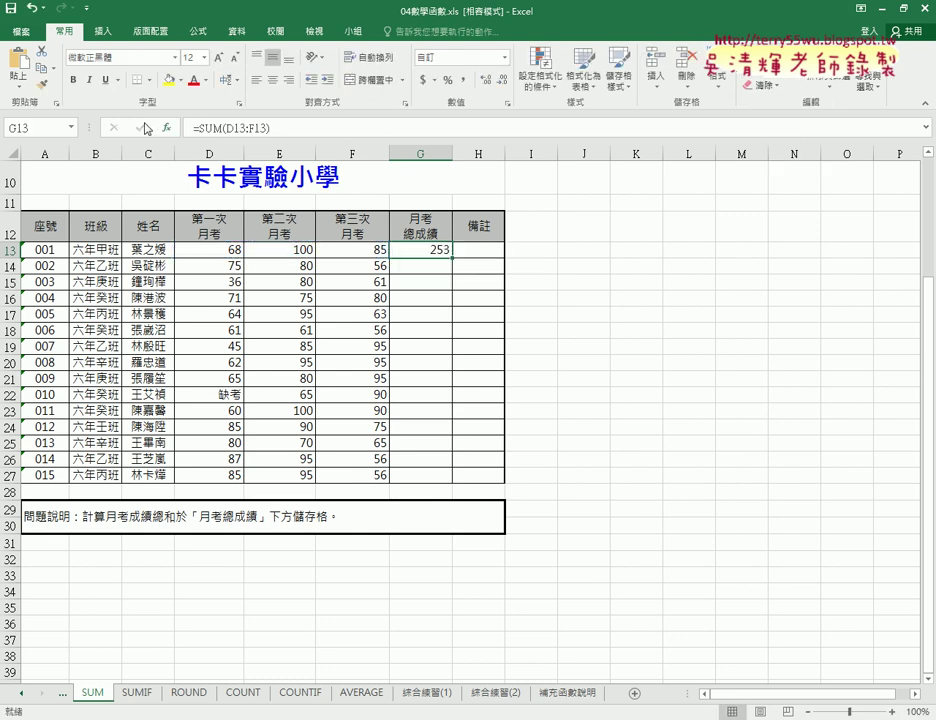
double_click(452, 258)
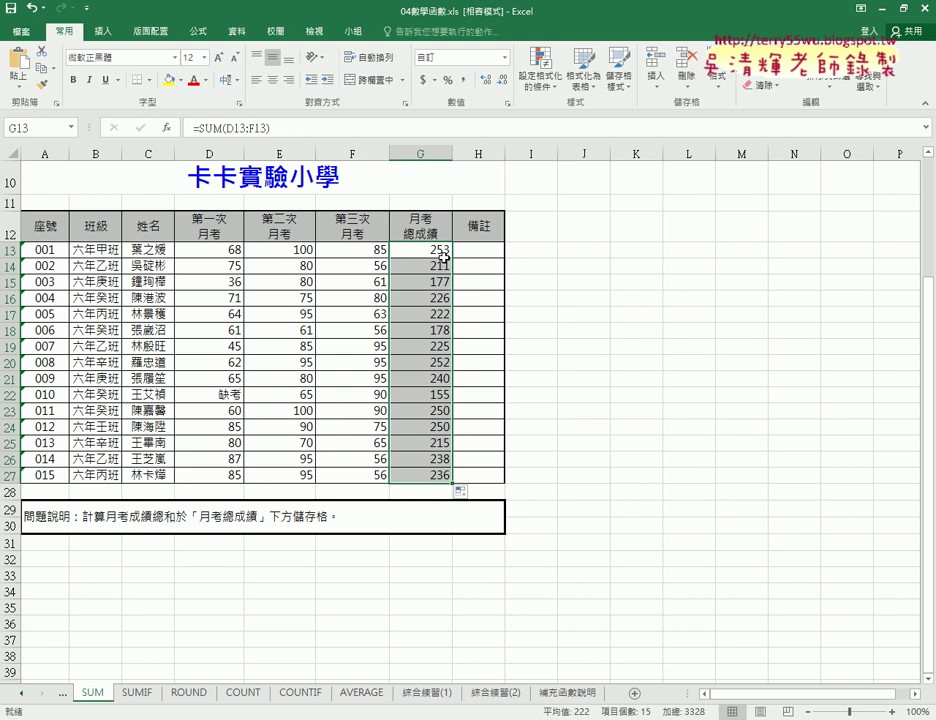
key("Delete")
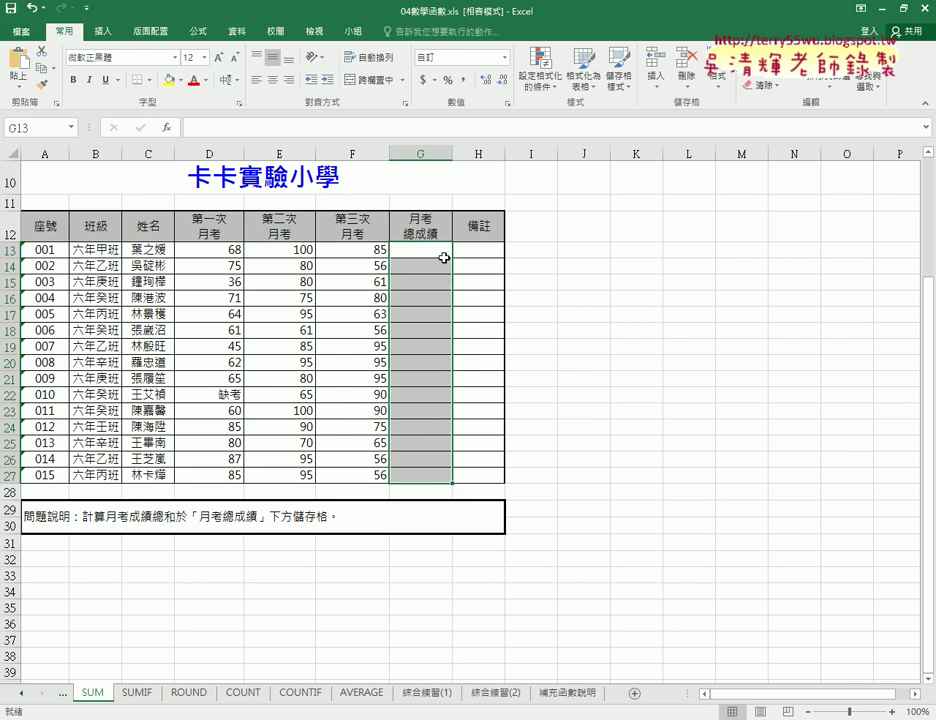
- Enter a 30% weight in D11 above the first exam column and copy it across to F11
left_click(228, 205)
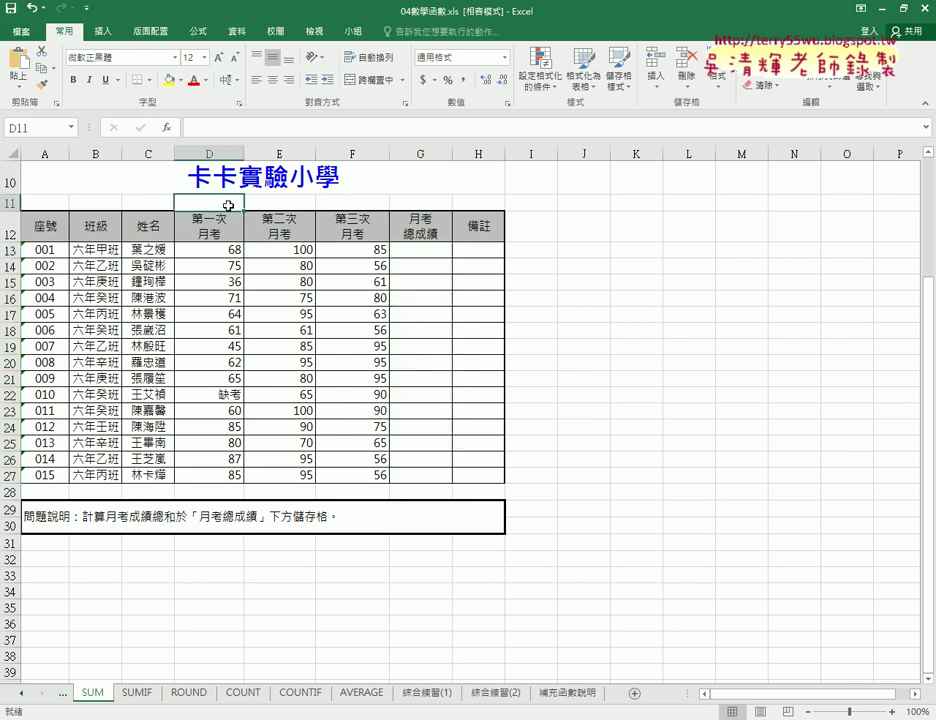
type("30")
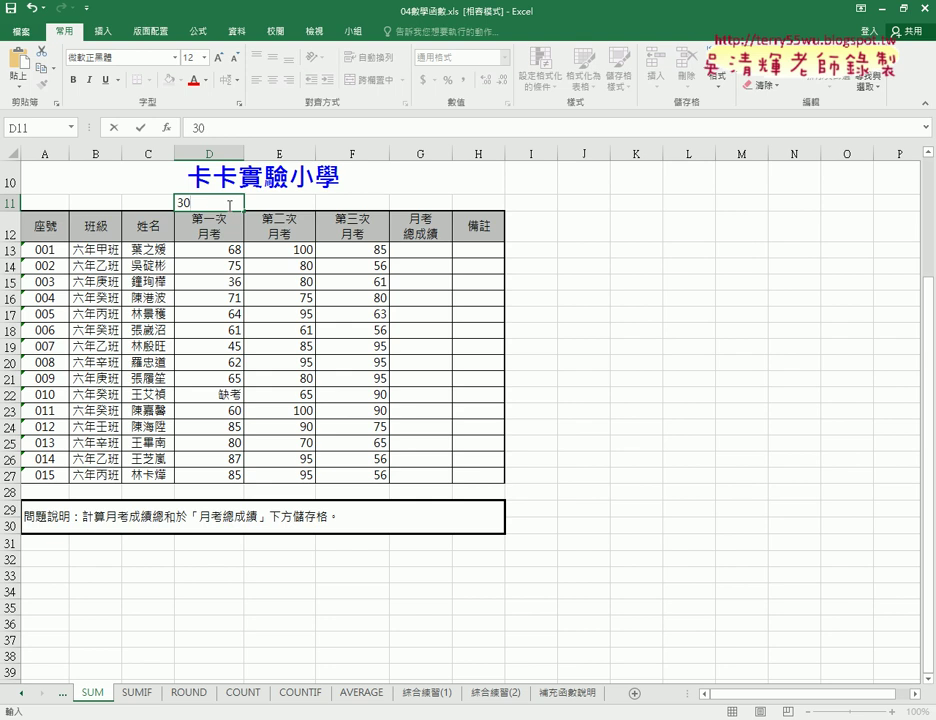
type("%")
key("Return")
left_click(230, 203)
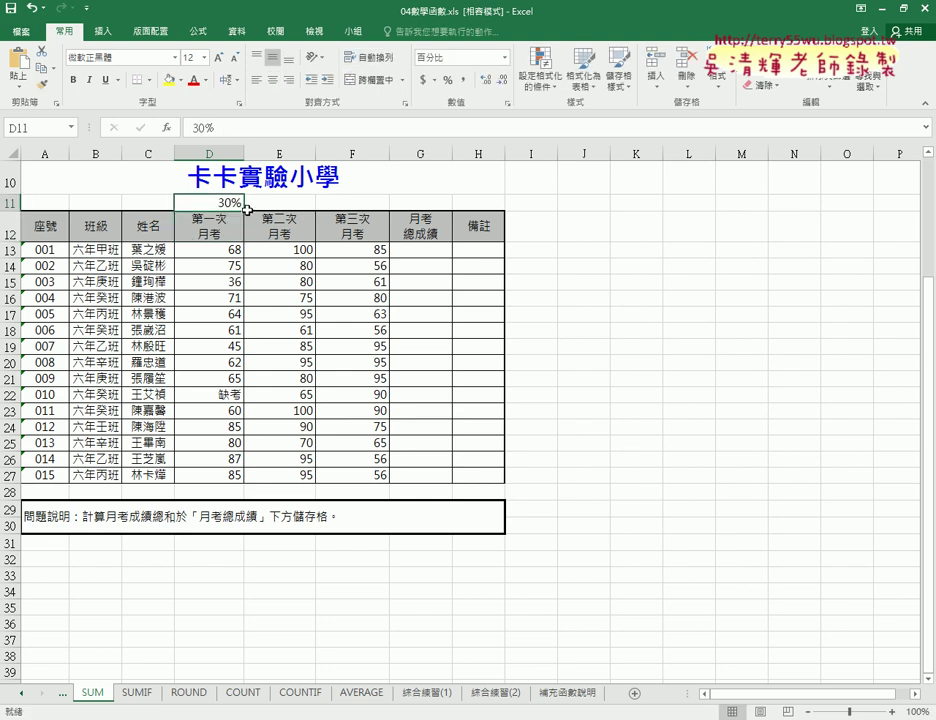
left_click_drag(245, 211, 386, 210)
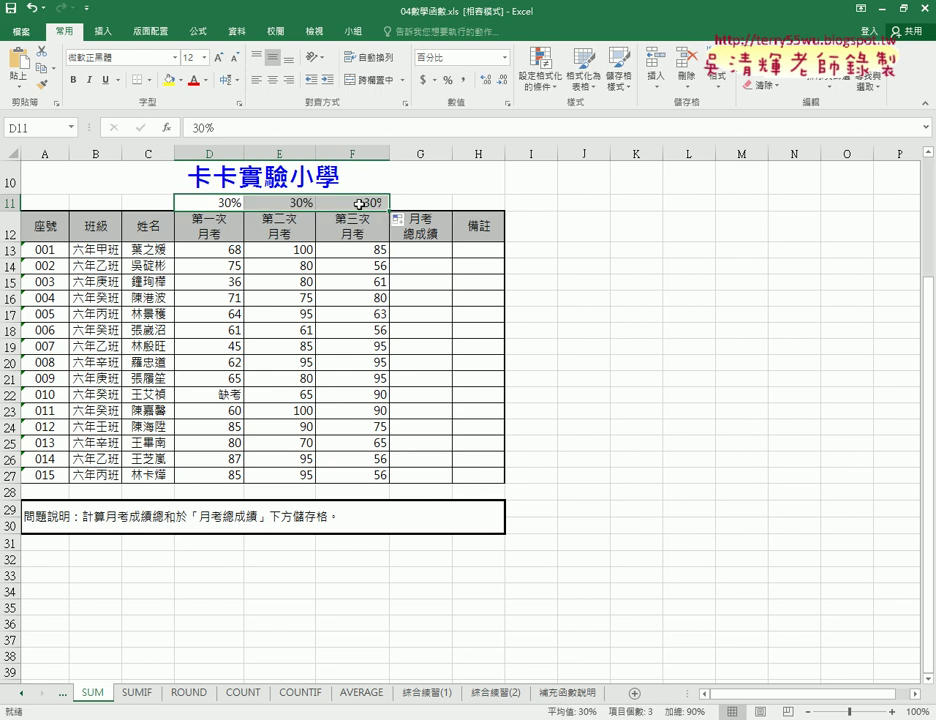
- Change the third exam's weight in F11 to 40%
left_click(372, 203)
double_click(370, 203)
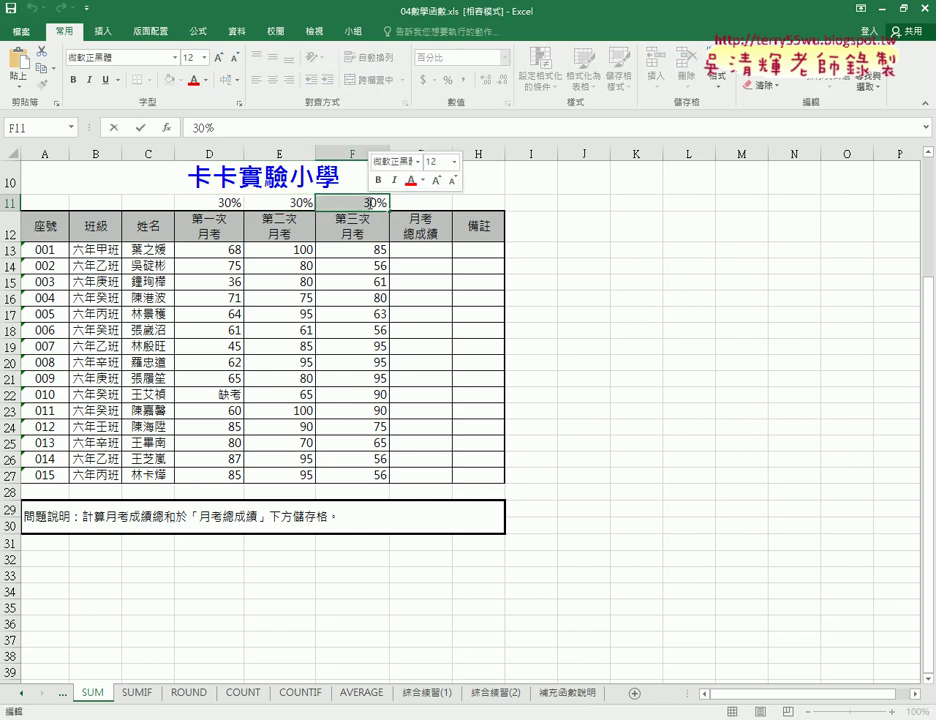
key("BackSpace")
type("4")
key("Return")
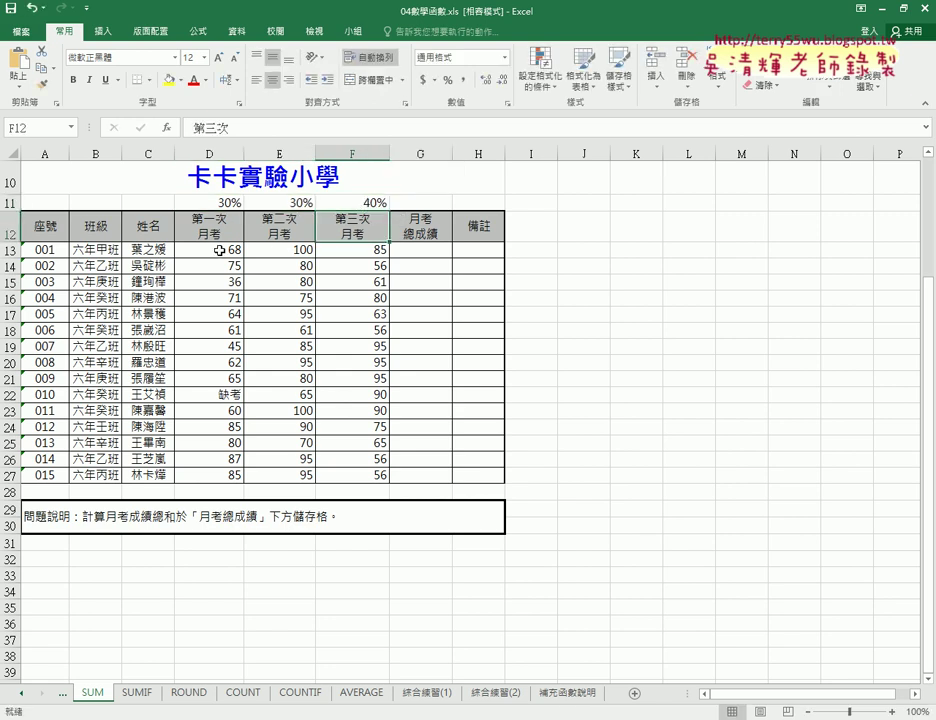
left_click_drag(219, 250, 367, 248)
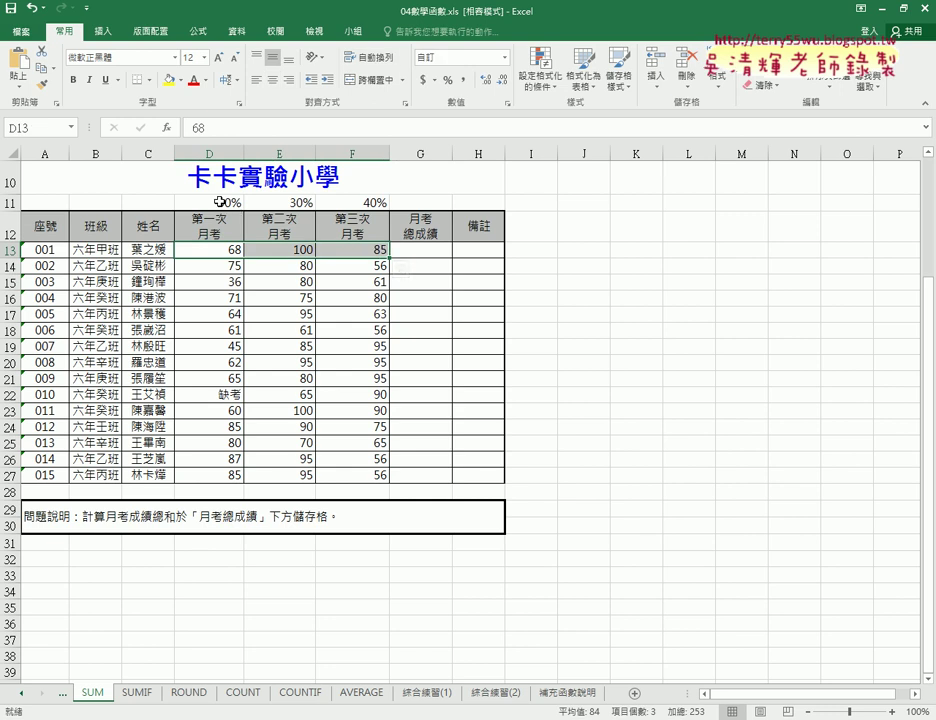
left_click(219, 202)
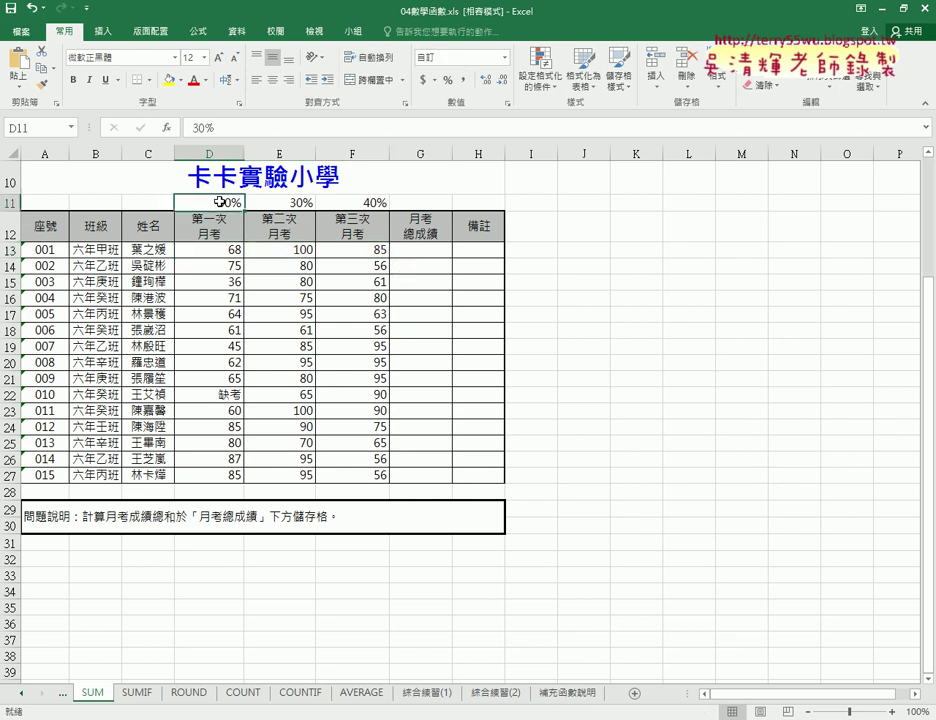
left_click(290, 203)
left_click(366, 203)
- Widen column H slightly and begin the weighted total formula in G13 with =D13*D11
left_click(431, 256)
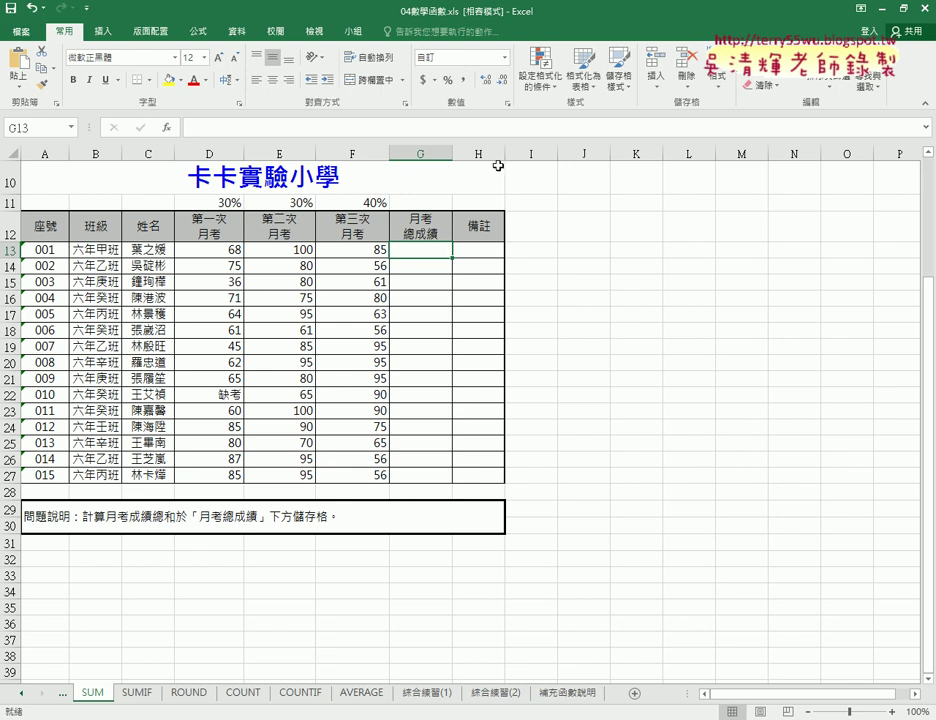
left_click_drag(505, 153, 527, 153)
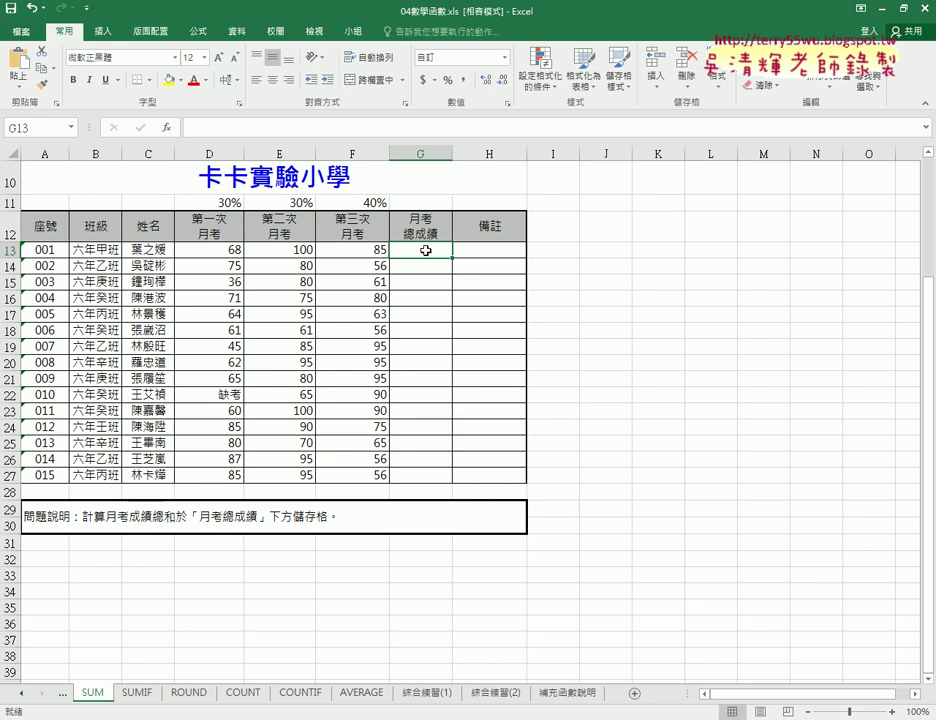
left_click(200, 128)
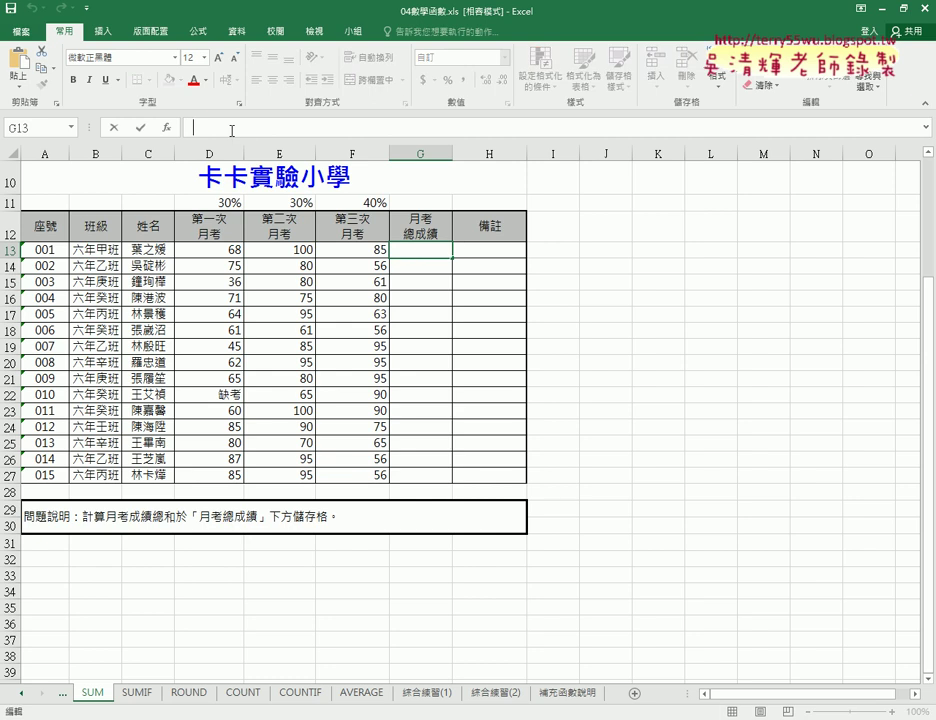
type("=")
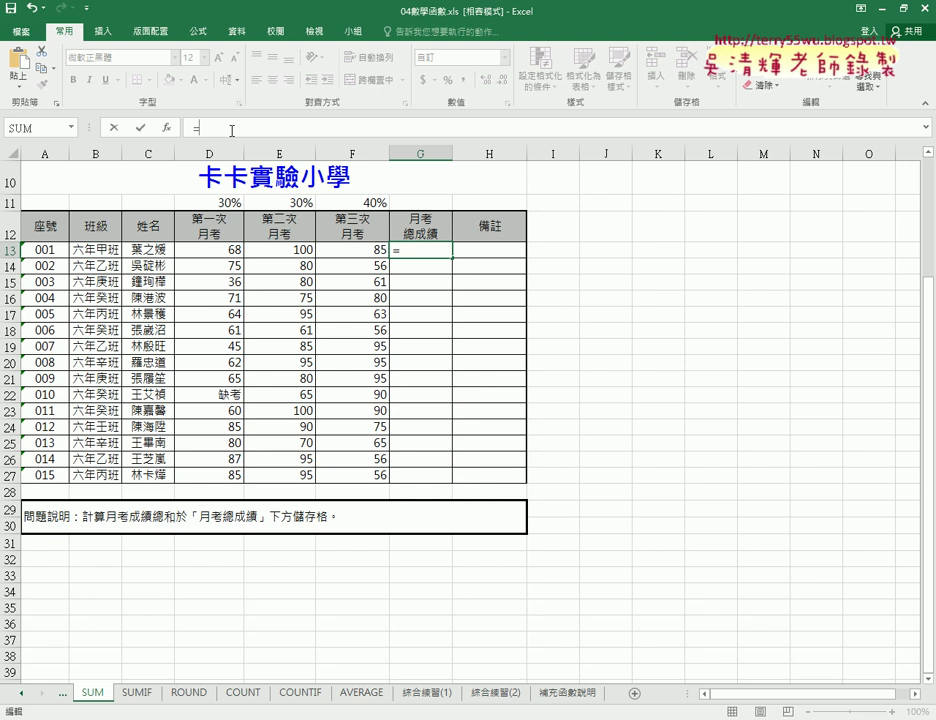
left_click(235, 251)
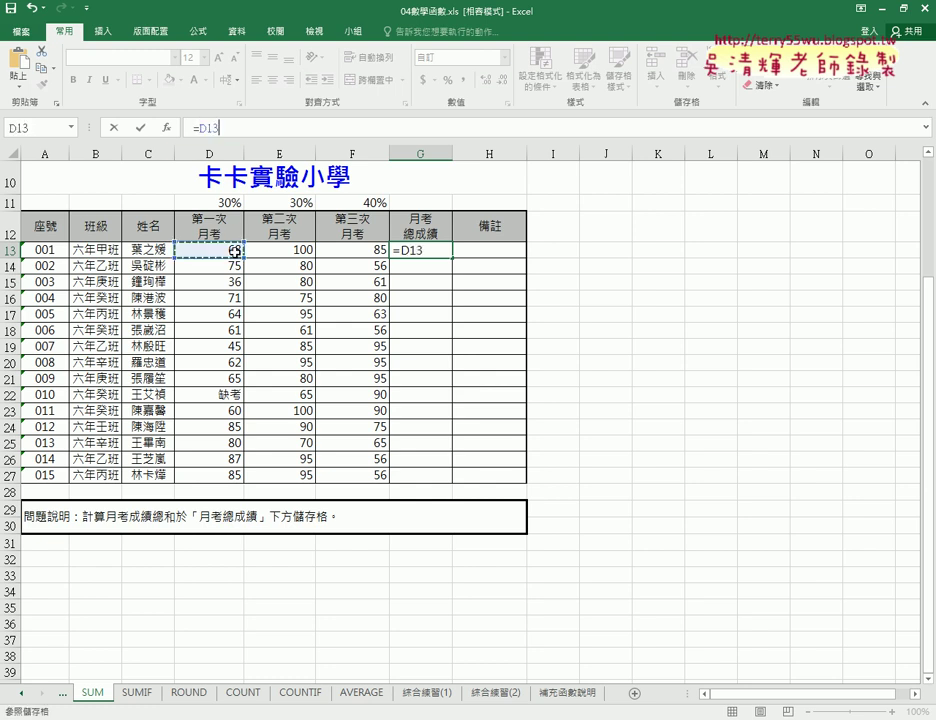
type("*")
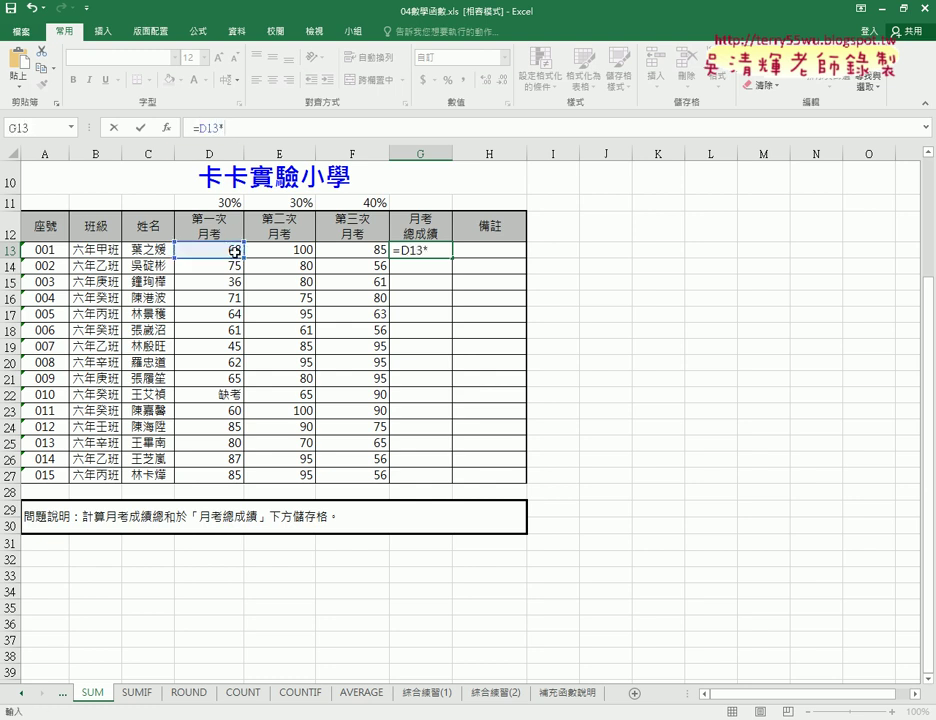
left_click(212, 204)
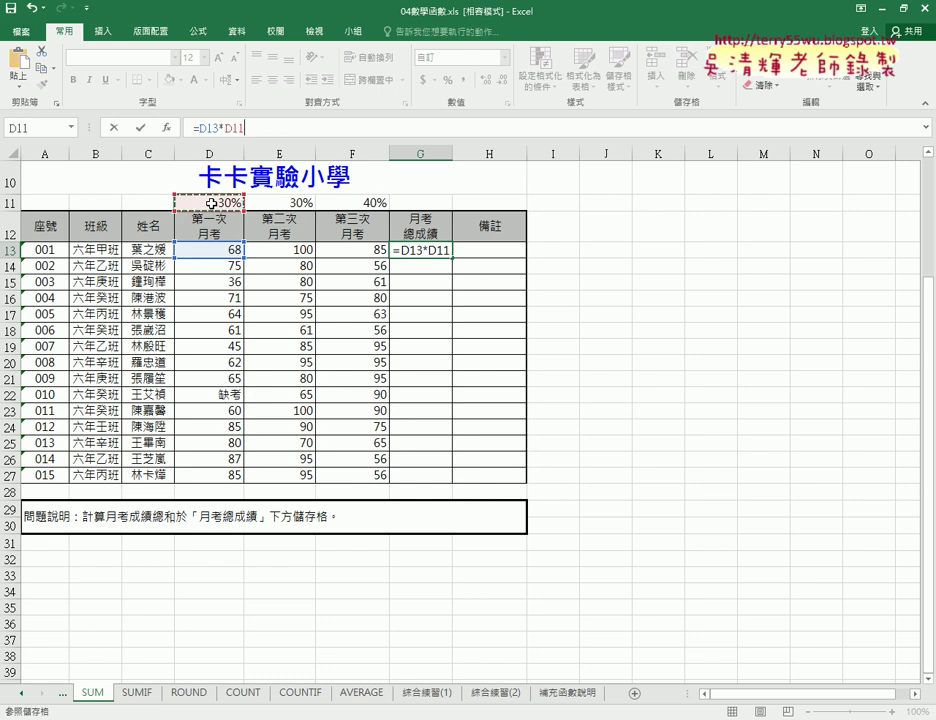
- Extend the G13 formula with the second and third weighted exam scores, +E13*E11+F13*F11
type("+")
left_click(283, 249)
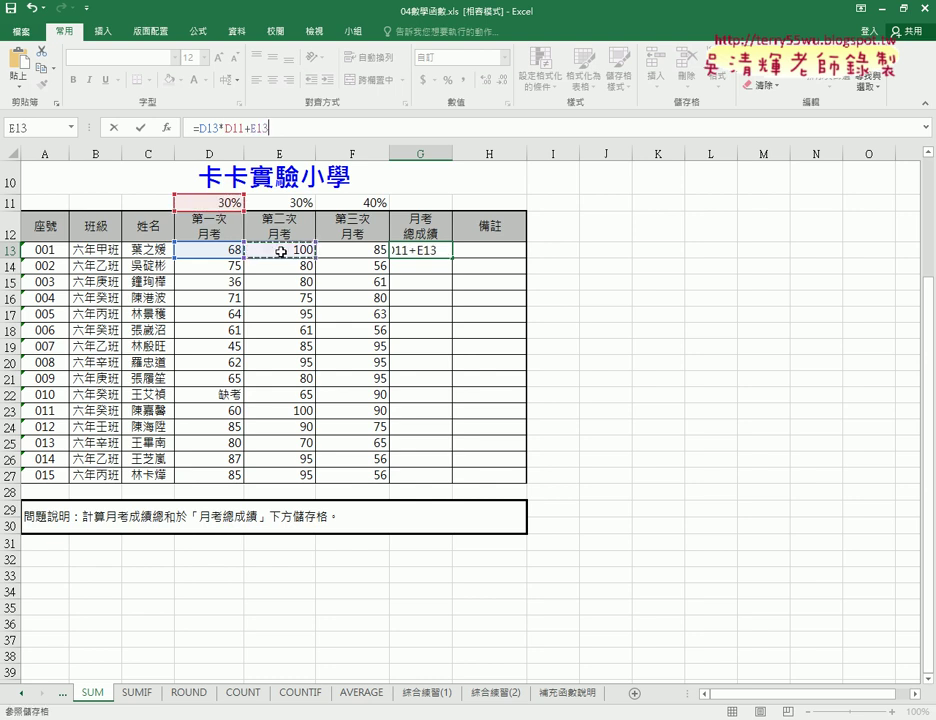
type("*")
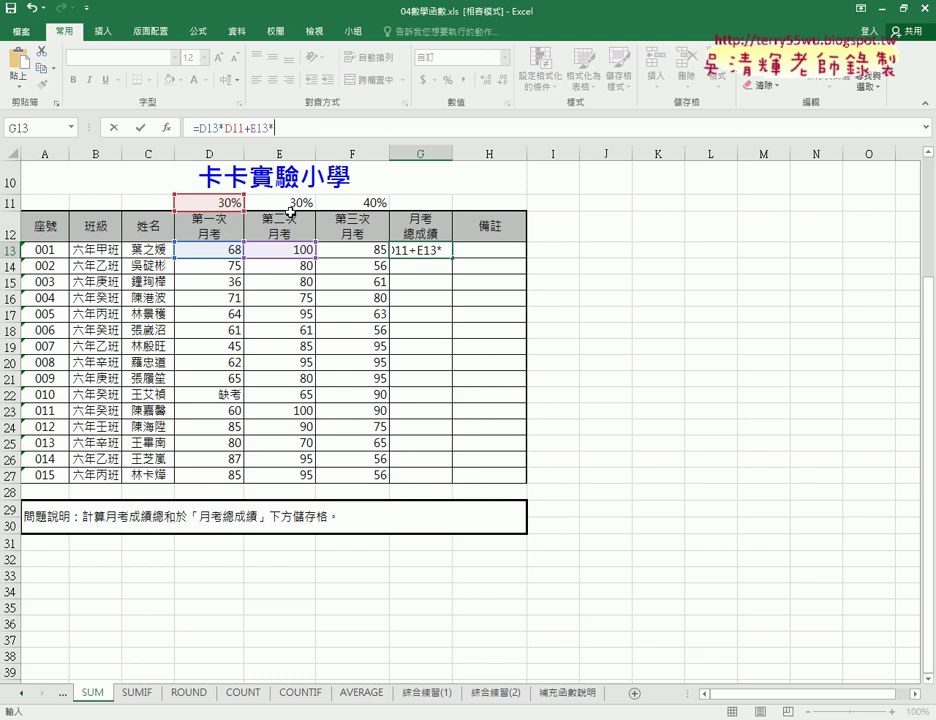
left_click(291, 204)
type("+")
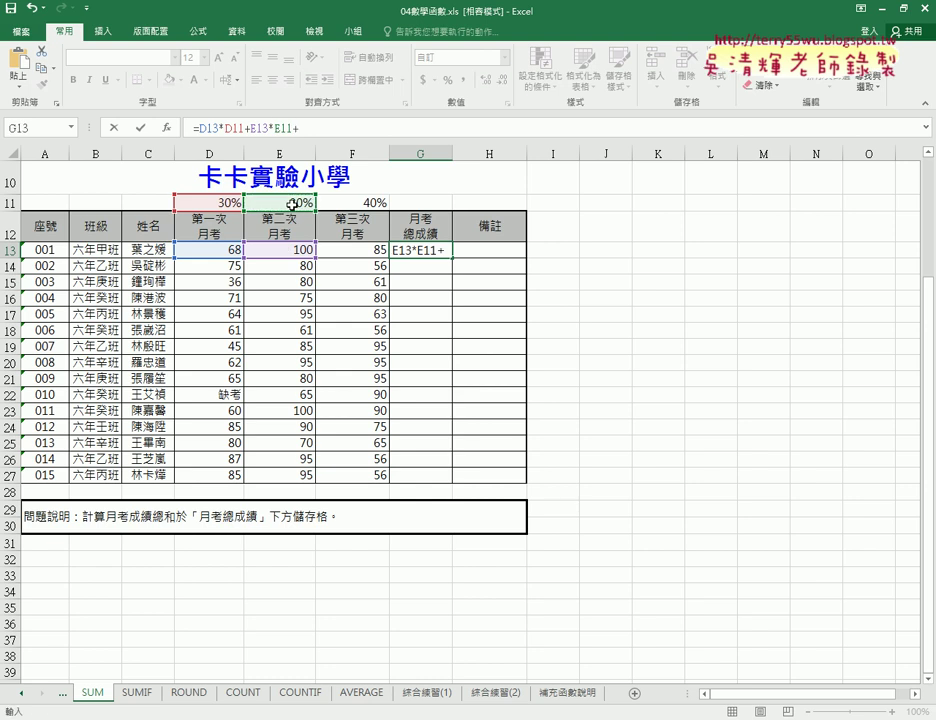
left_click(361, 253)
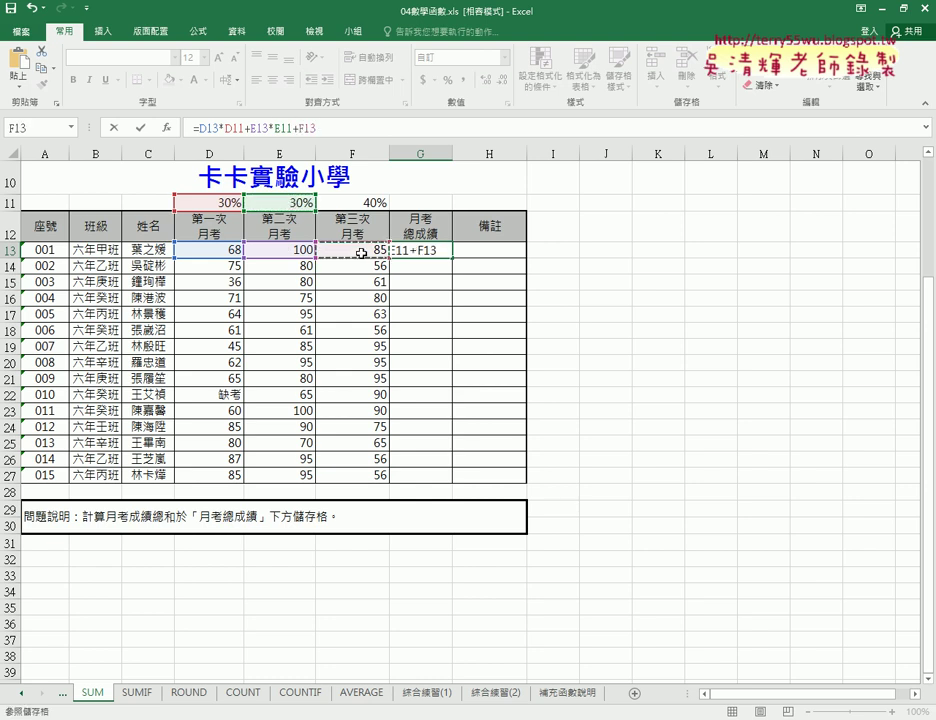
type("*")
left_click(376, 204)
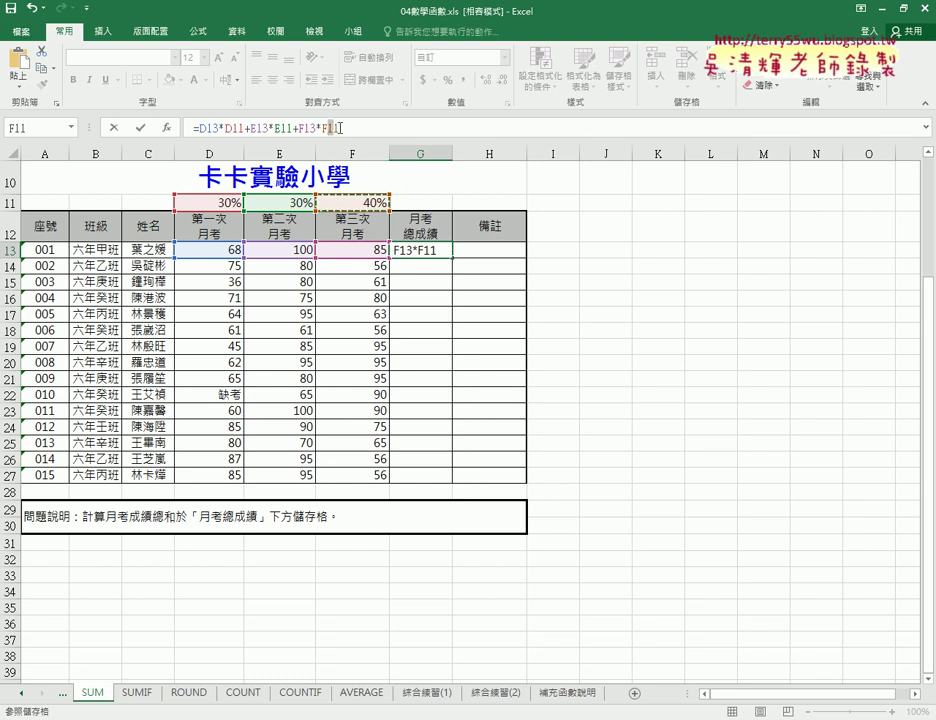
left_click(309, 128)
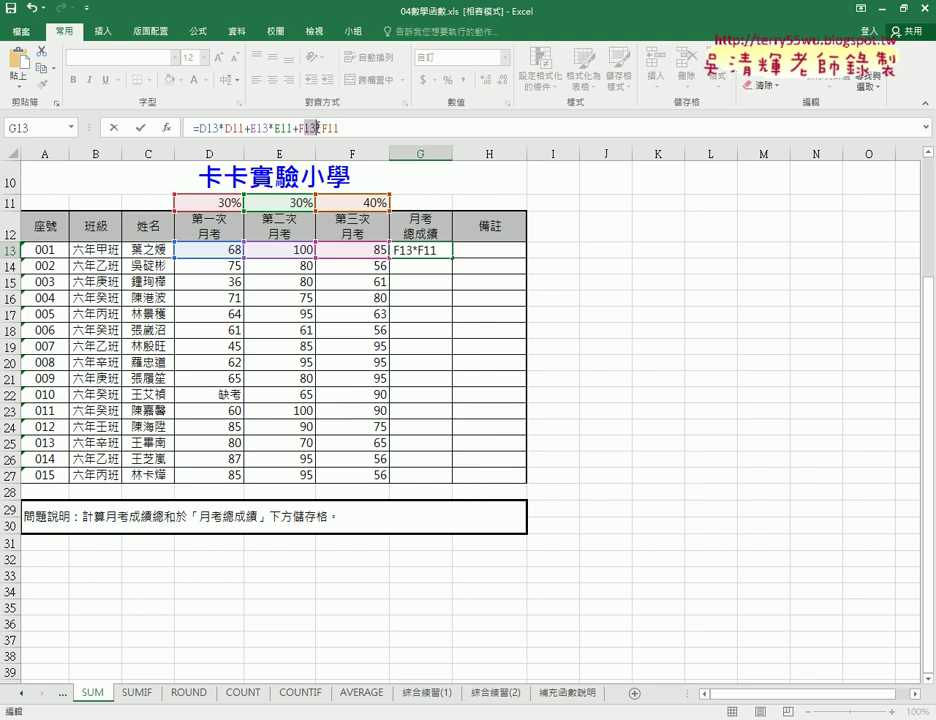
double_click(287, 128)
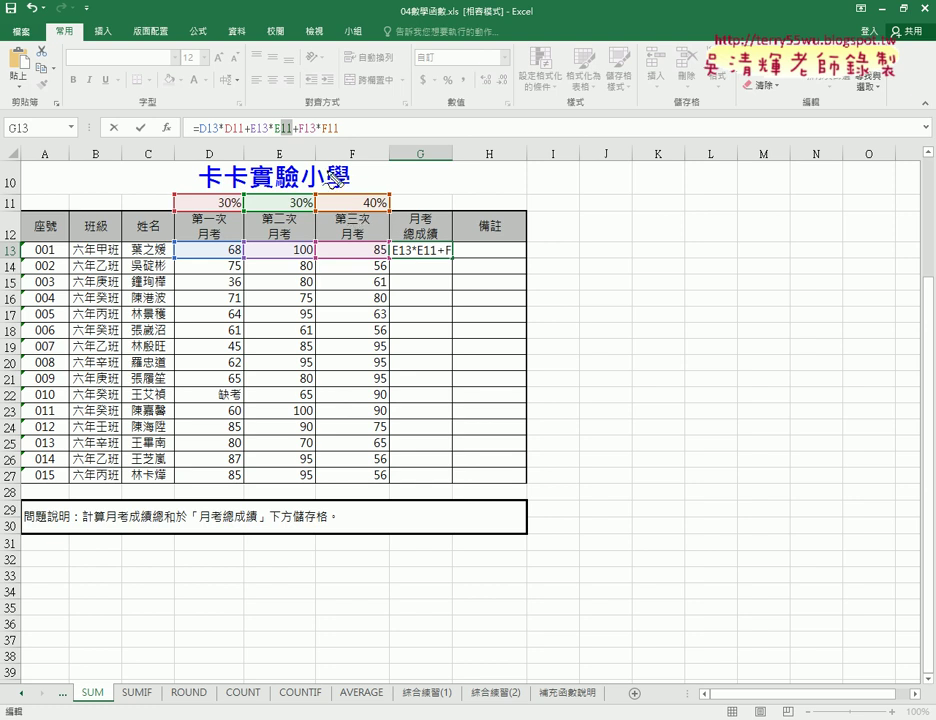
left_click_drag(302, 135, 316, 135)
left_click_drag(372, 273, 388, 270)
left_click_drag(300, 273, 316, 272)
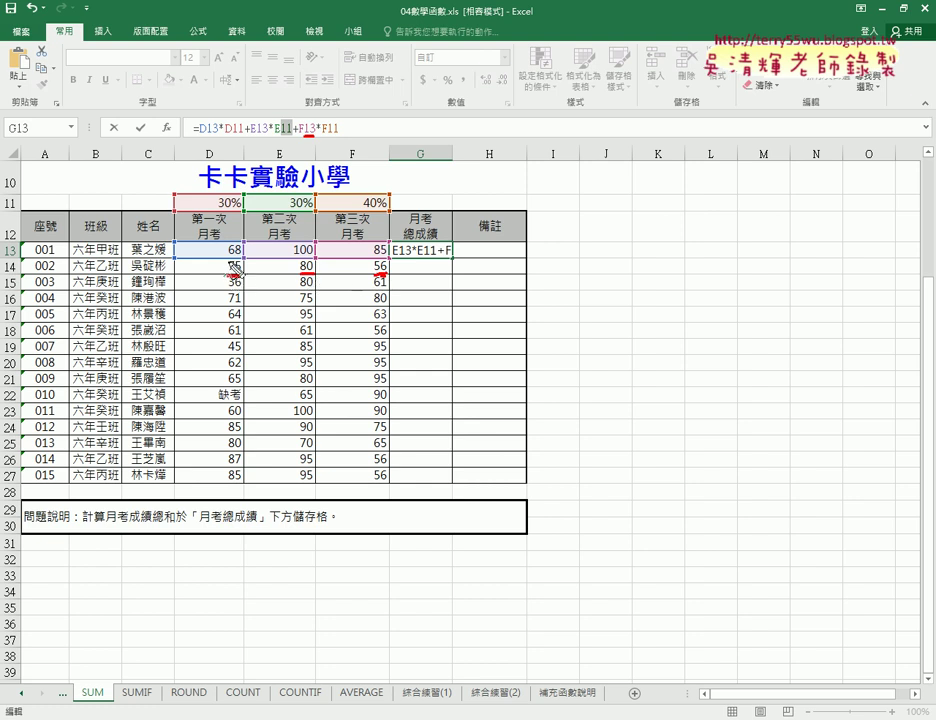
left_click_drag(238, 273, 226, 272)
left_click_drag(218, 211, 242, 210)
left_click_drag(290, 211, 386, 209)
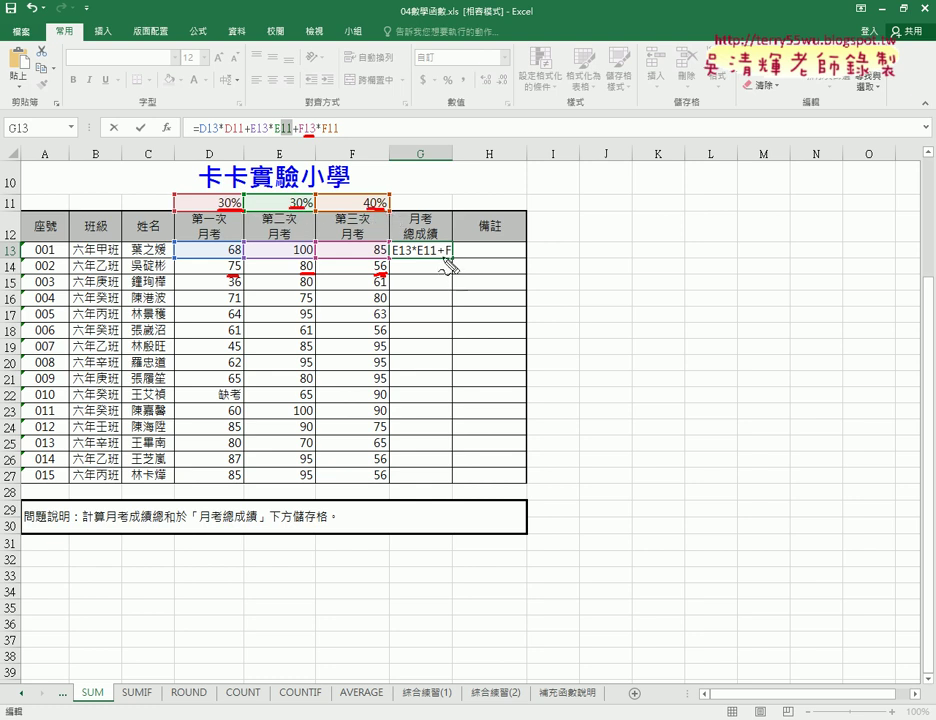
mouse_move(456, 250)
left_mouse_down()
mouse_move(472, 265)
mouse_move(455, 253)
left_mouse_up()
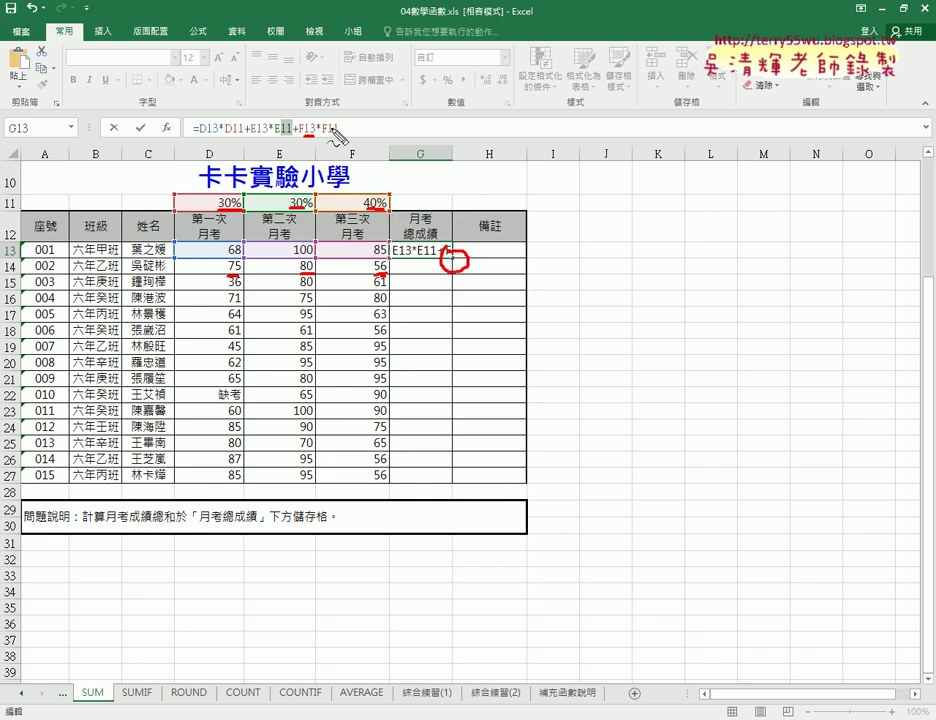
key("Escape")
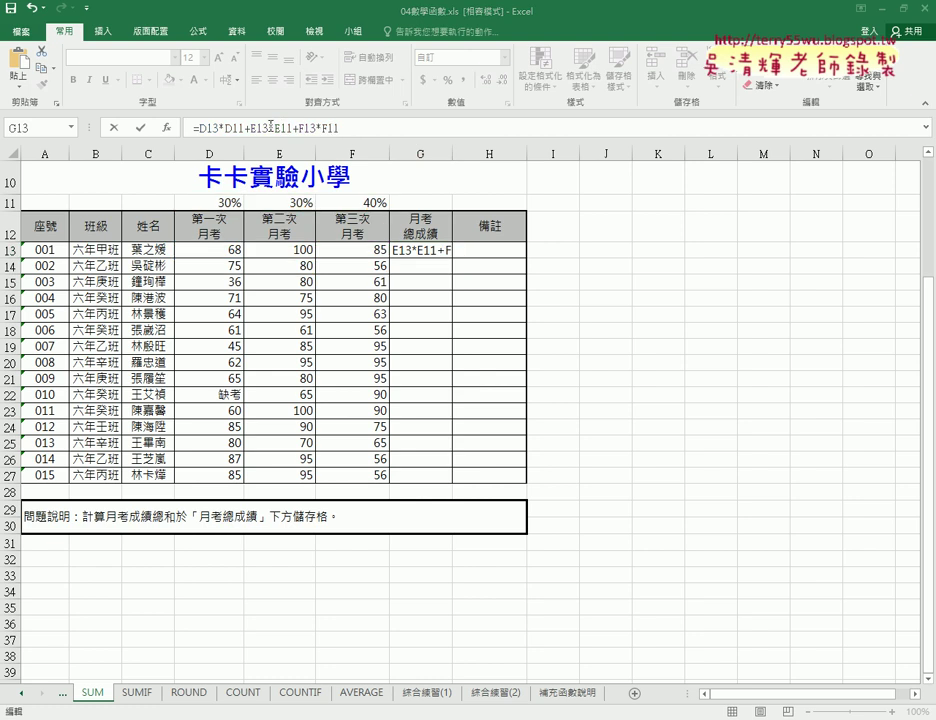
- Make the weight references in the G13 formula row-absolute as D$11, E$11 and F$11, and fill the formula down to G27
left_click(226, 127)
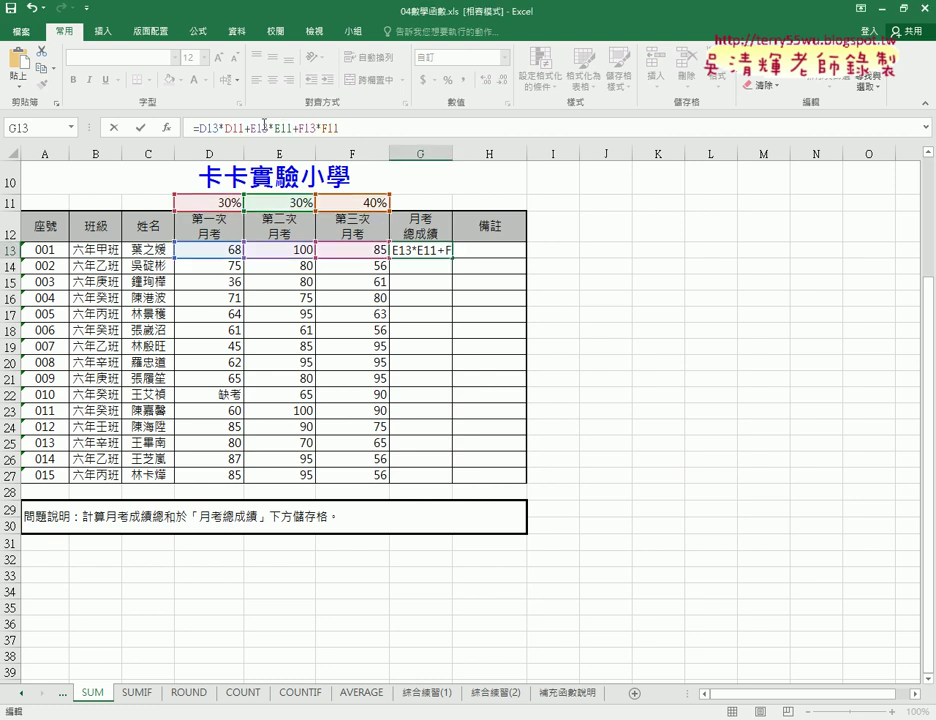
left_click(264, 125)
type("$")
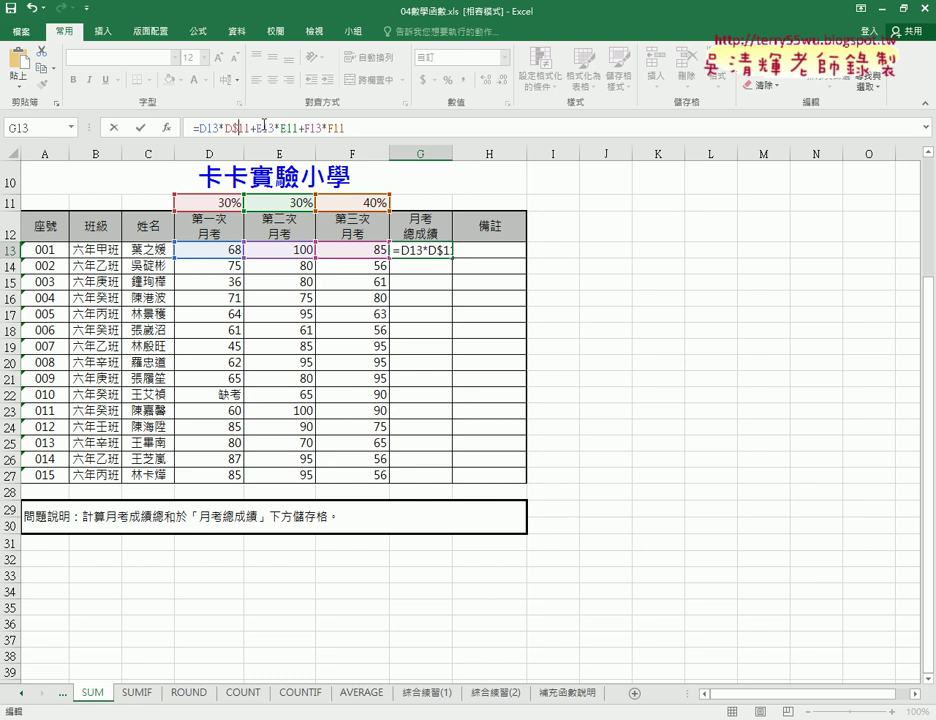
left_click(281, 127)
type("$")
type("$")
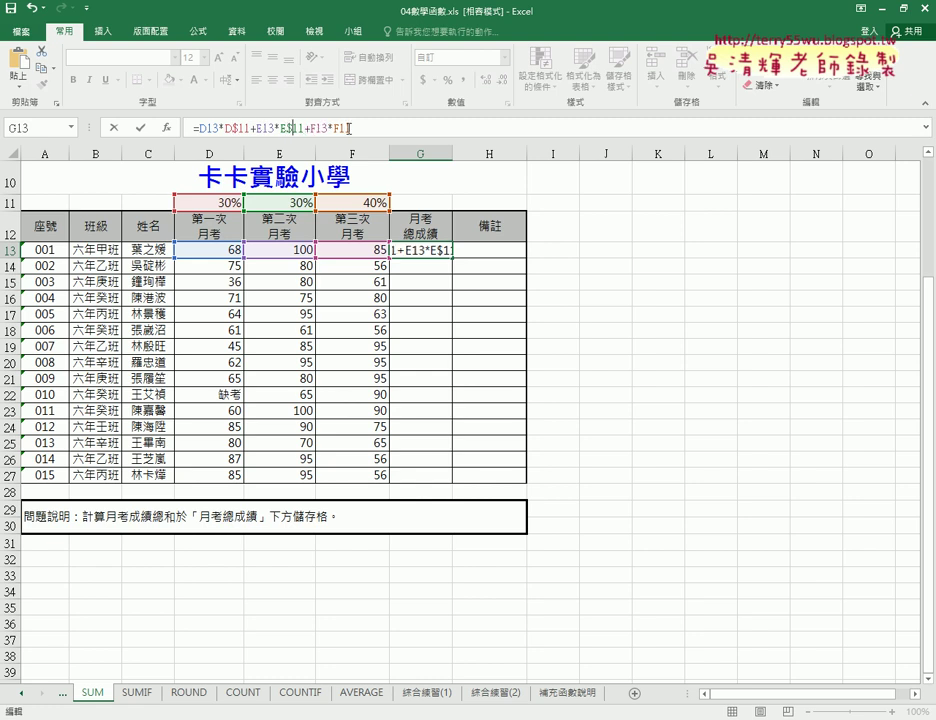
left_click(376, 128)
key("Left")
key("Left")
type("$")
key("ctrl+Return")
double_click(452, 258)
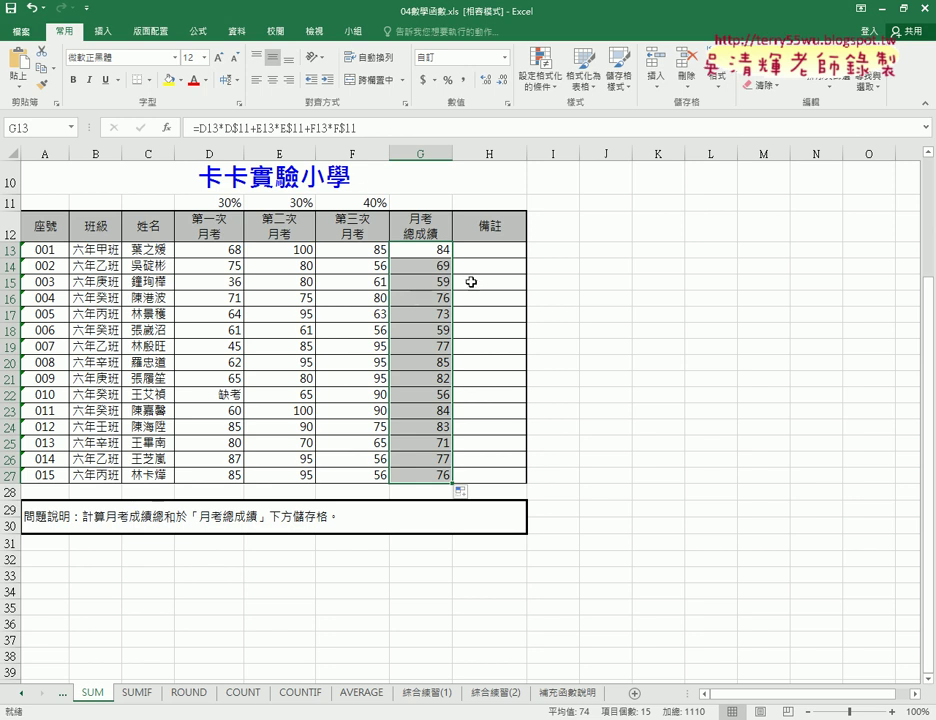
- Browse the Math & Trig functions available for H13, from SUM and SUMIF to SUMPRODUCT, and close the function list without inserting one
left_click(430, 251)
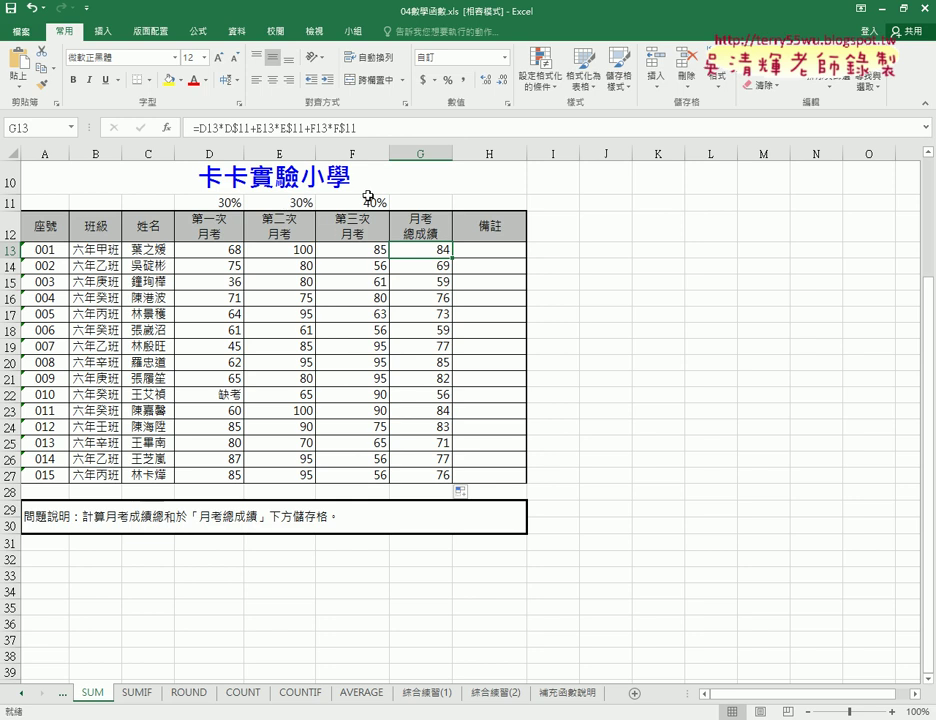
left_click(503, 251)
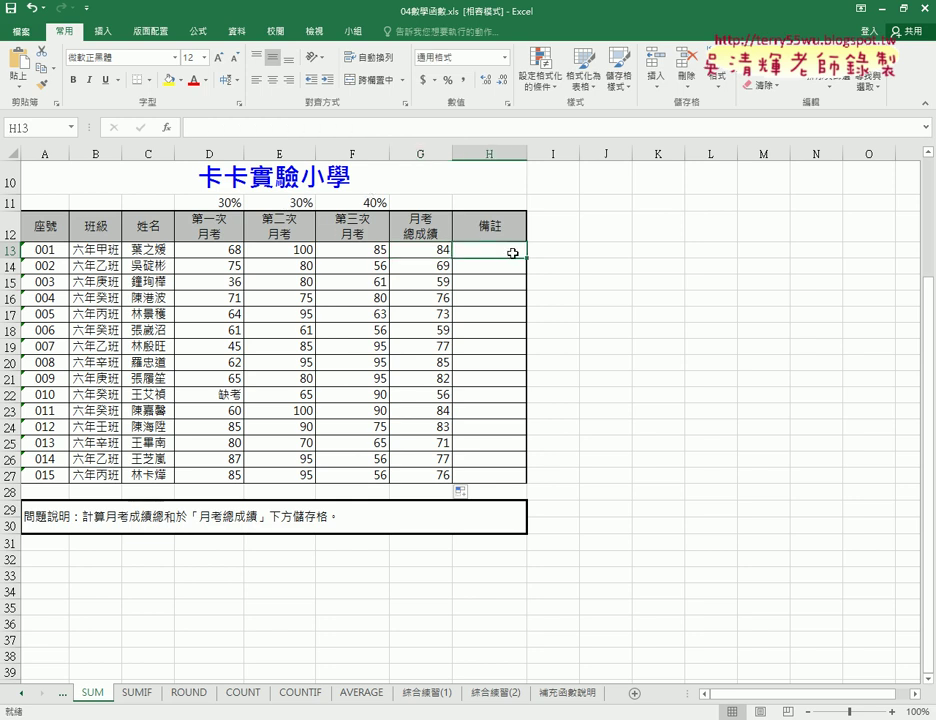
left_click(445, 252)
left_click(501, 249)
left_click(172, 130)
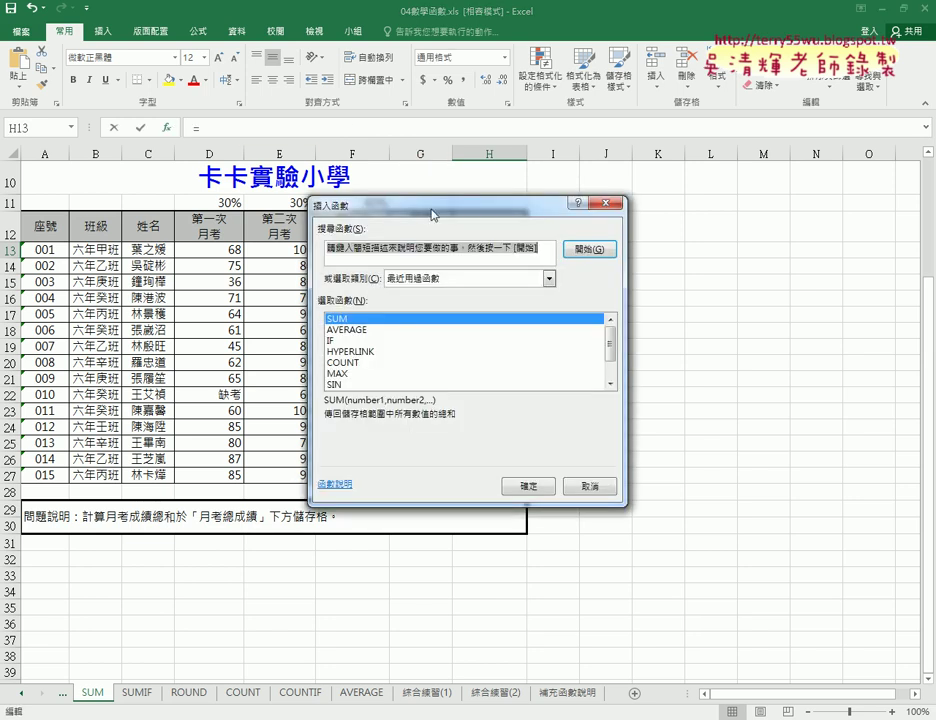
left_click_drag(600, 205, 676, 124)
left_click(778, 191)
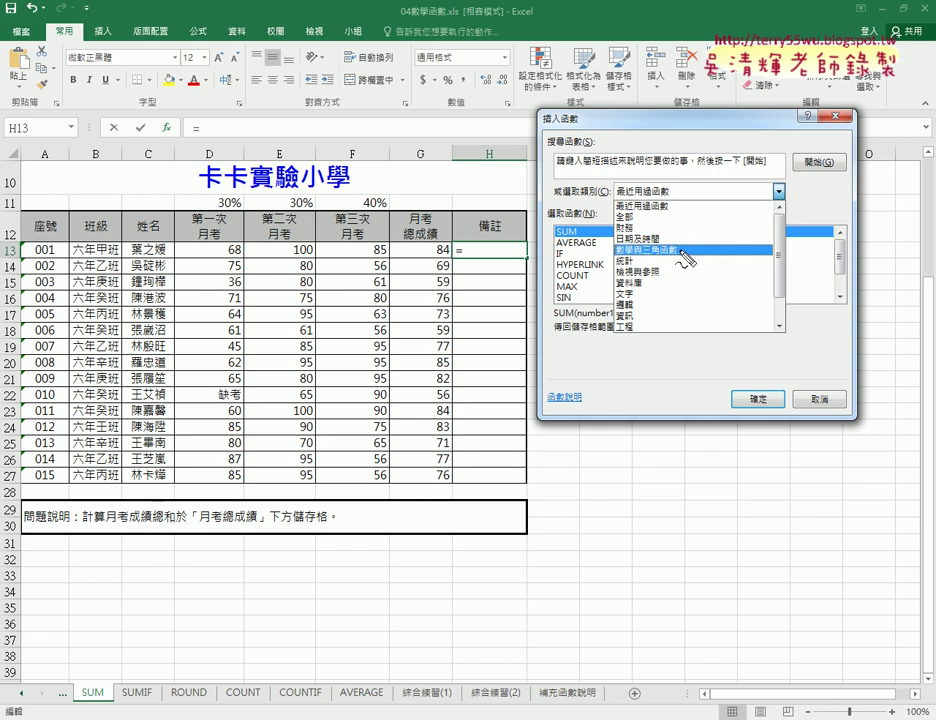
mouse_move(489, 266)
left_mouse_down()
mouse_move(468, 271)
mouse_move(502, 267)
left_mouse_up()
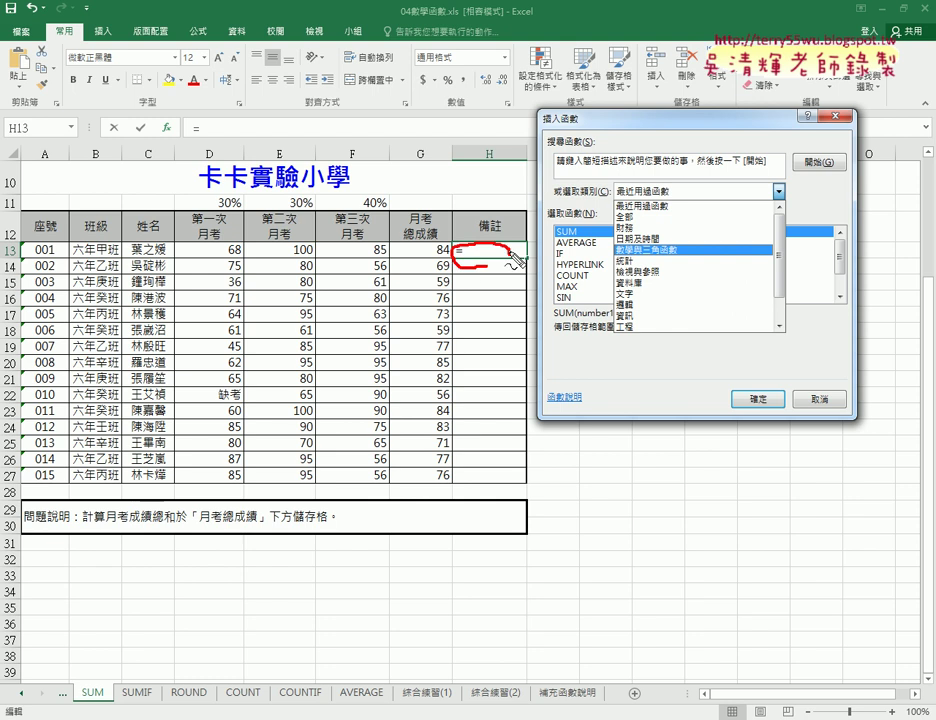
mouse_move(168, 137)
left_mouse_down()
mouse_move(150, 116)
mouse_move(166, 114)
left_mouse_up()
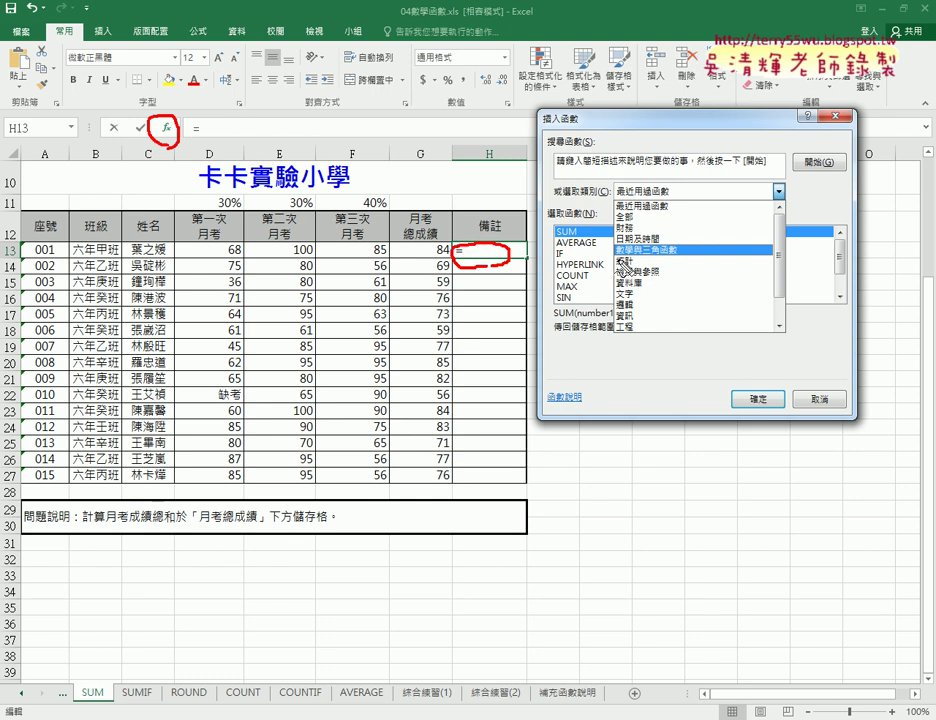
mouse_move(617, 260)
left_mouse_down()
mouse_move(688, 253)
mouse_move(614, 244)
mouse_move(614, 262)
mouse_move(630, 266)
left_mouse_up()
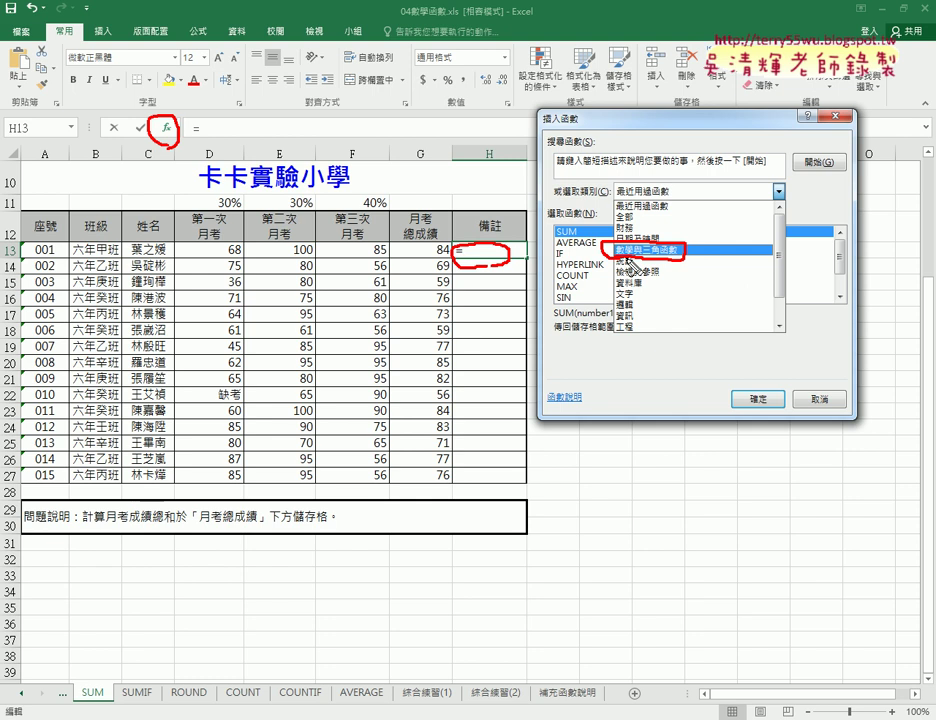
key("Escape")
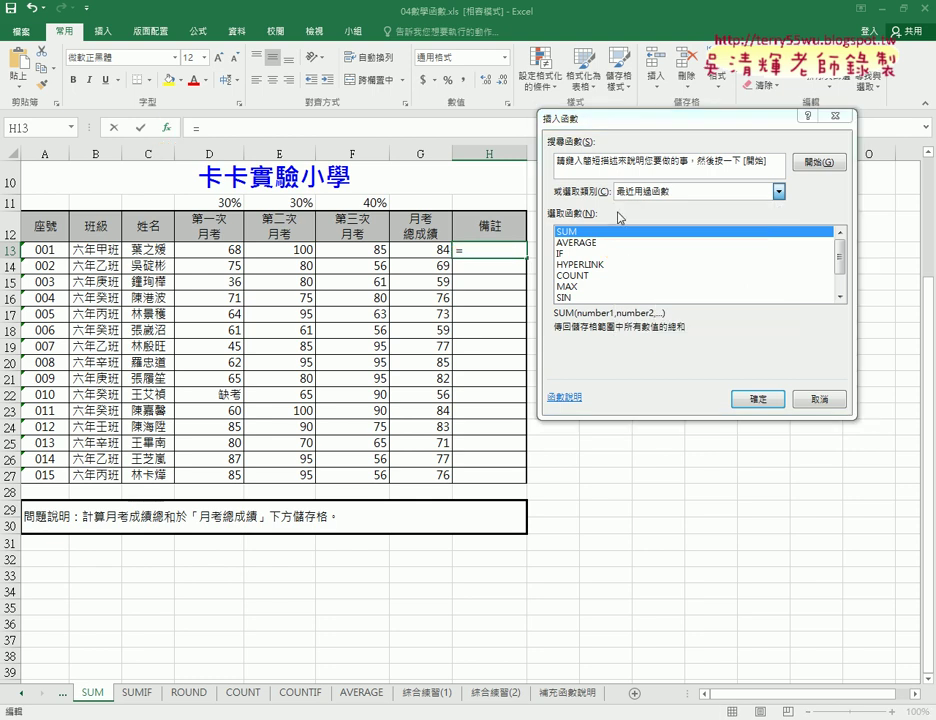
left_click(690, 191)
left_click(654, 257)
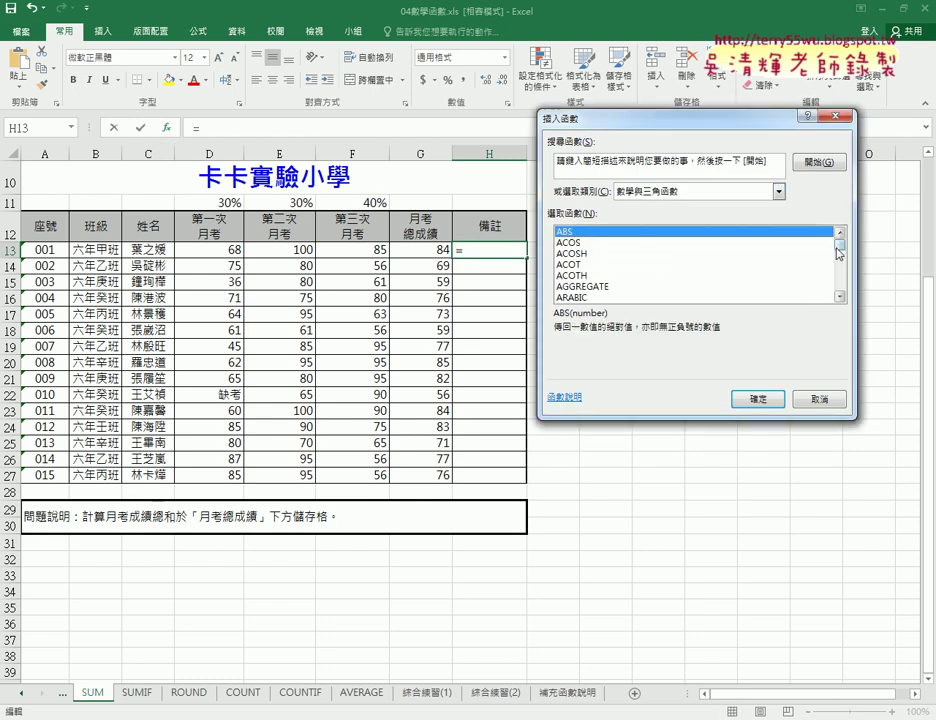
left_click_drag(838, 252, 842, 297)
left_click(585, 265)
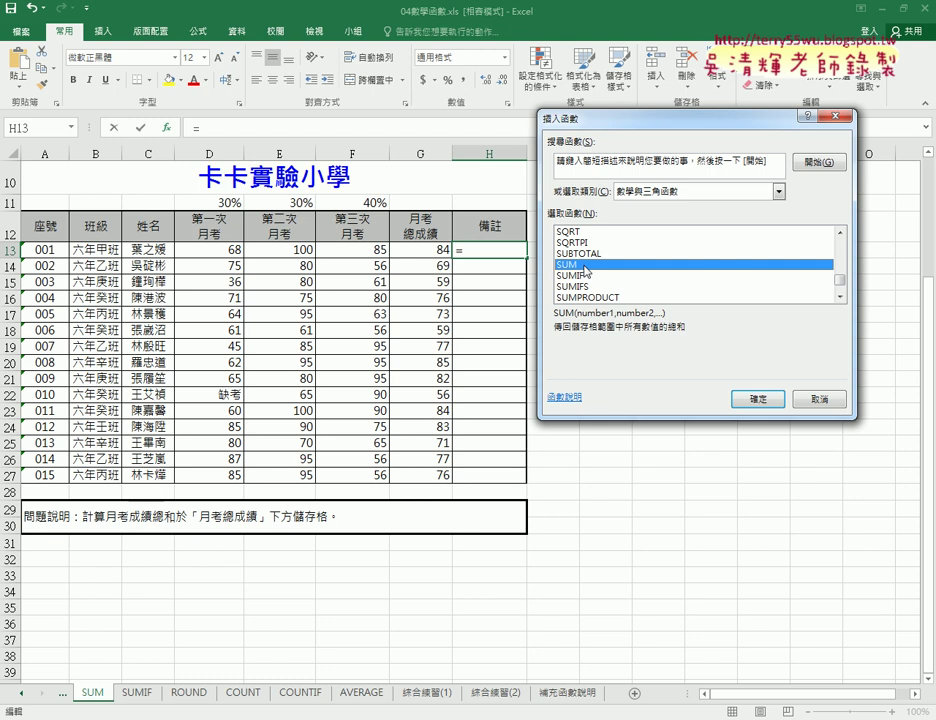
left_click(840, 297)
left_click(840, 297)
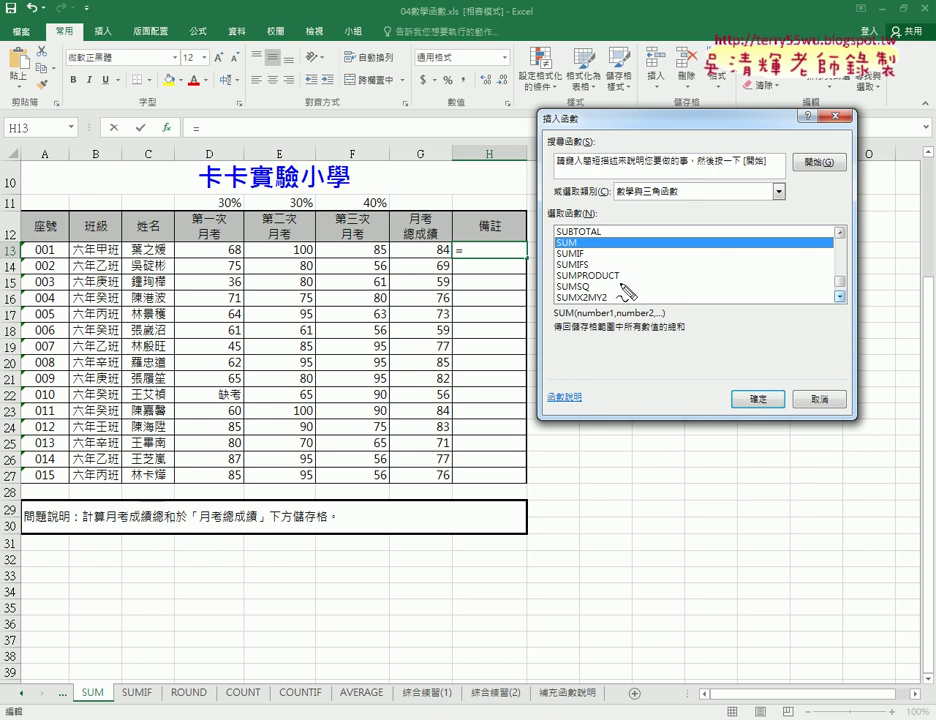
mouse_move(619, 284)
left_mouse_down()
mouse_move(546, 280)
mouse_move(620, 268)
mouse_move(630, 292)
mouse_move(552, 258)
mouse_move(585, 244)
mouse_move(592, 258)
left_mouse_up()
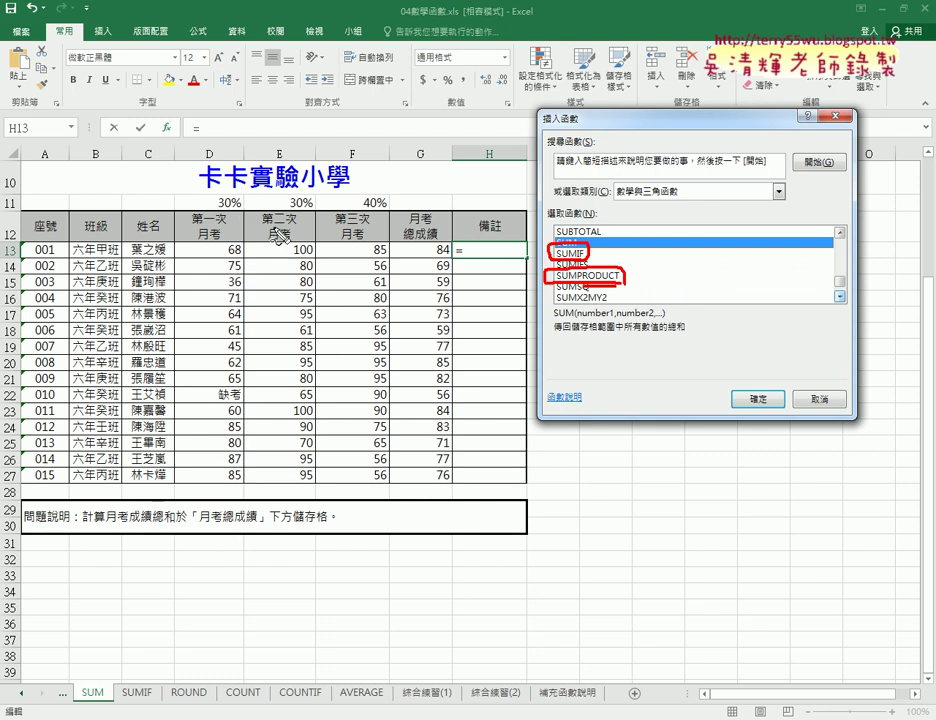
mouse_move(268, 221)
left_mouse_down()
mouse_move(258, 223)
mouse_move(264, 228)
left_mouse_up()
mouse_move(334, 214)
left_mouse_down()
mouse_move(356, 214)
mouse_move(345, 225)
left_mouse_up()
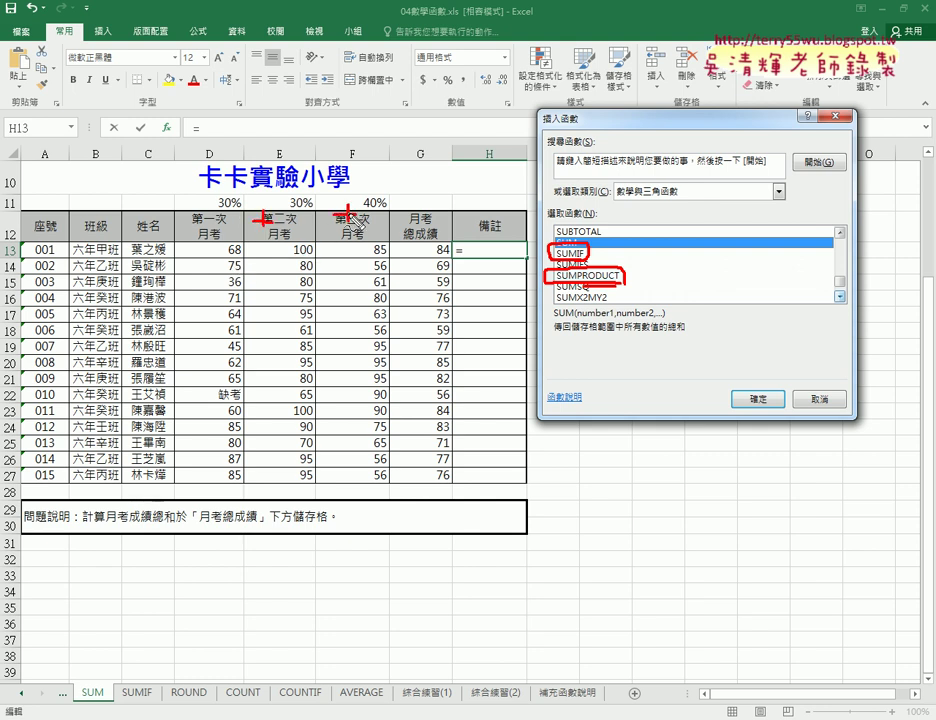
mouse_move(483, 260)
left_mouse_down()
mouse_move(472, 263)
mouse_move(452, 242)
mouse_move(490, 248)
left_mouse_up()
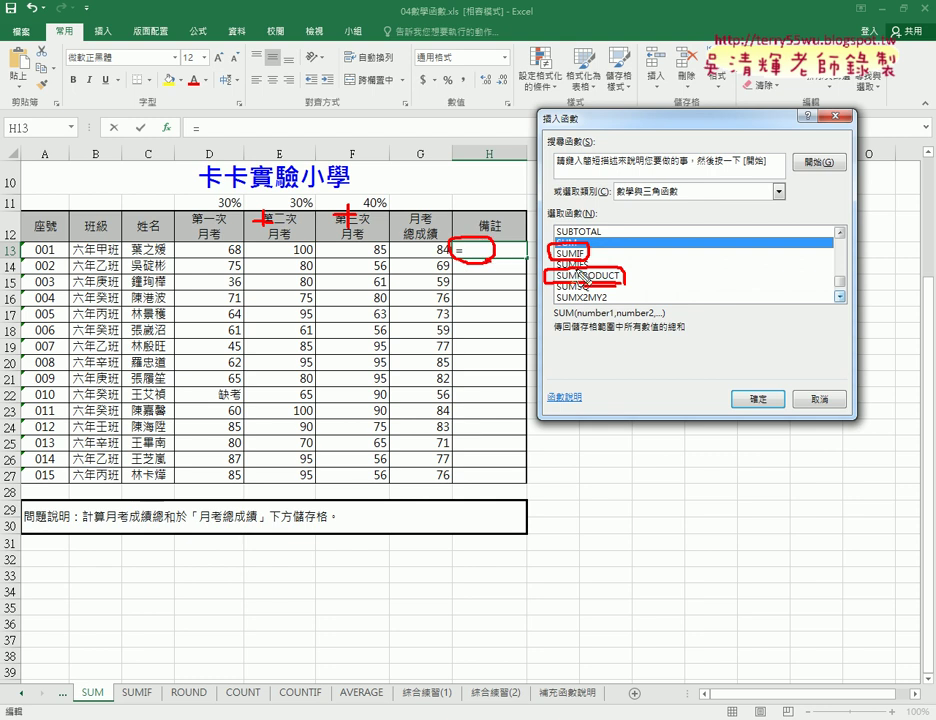
left_click_drag(556, 281, 500, 253)
mouse_move(500, 253)
left_mouse_down()
mouse_move(512, 262)
mouse_move(516, 247)
left_mouse_up()
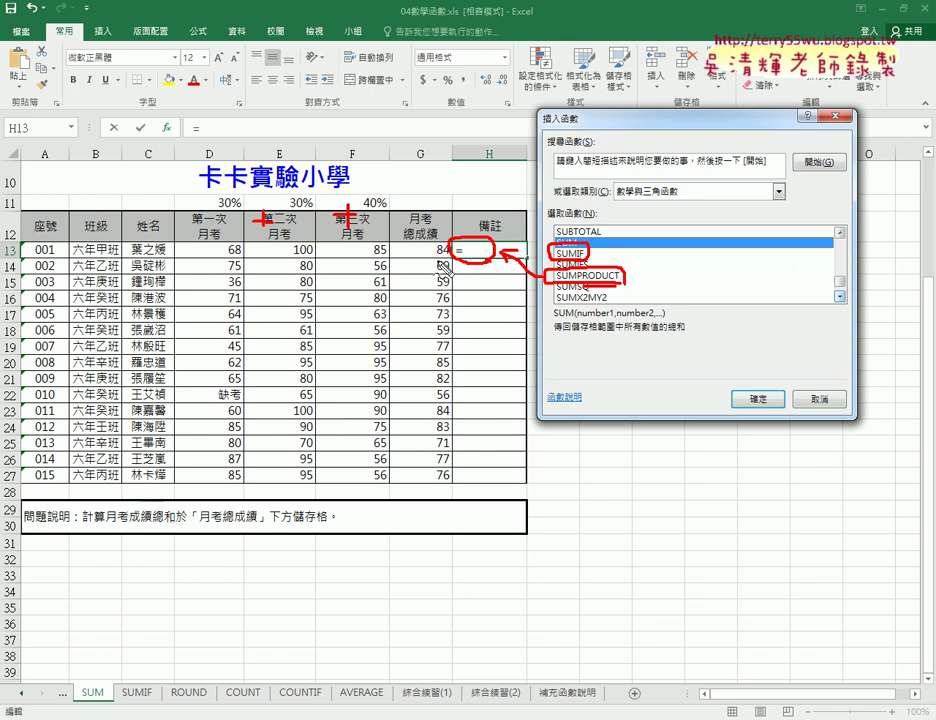
key("Escape")
left_click(470, 248)
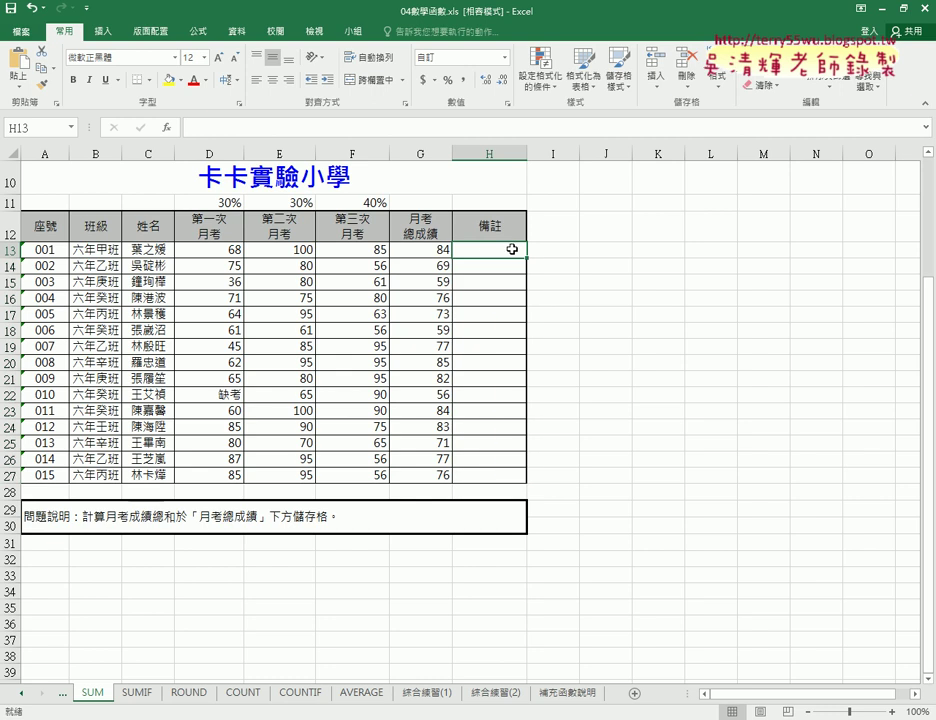
left_click(430, 249)
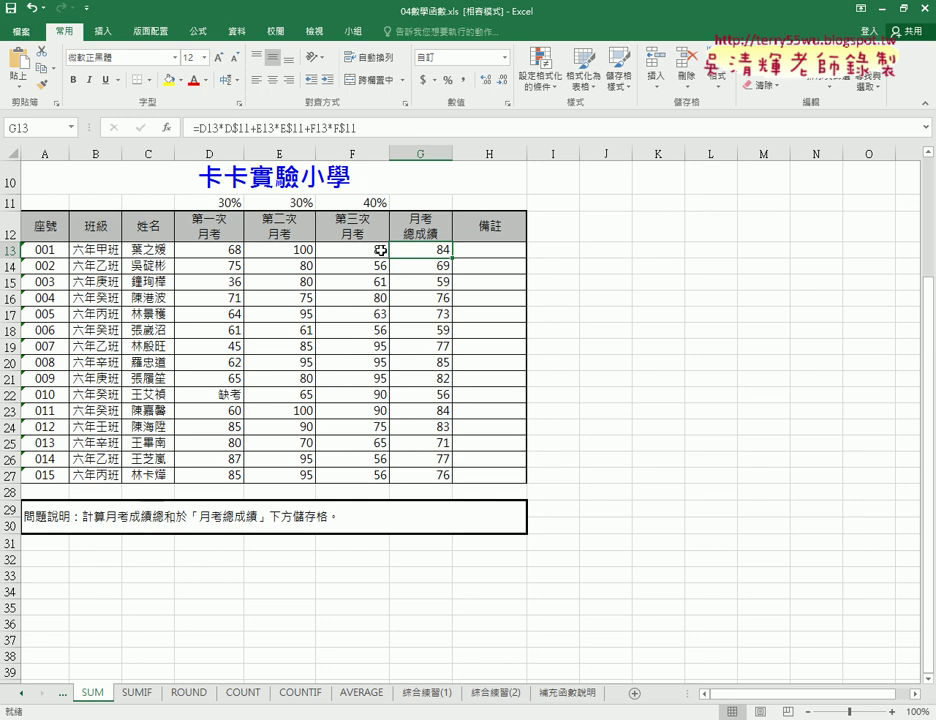
- Insert the SUMPRODUCT function from the Math & Trig category into H13
left_click(494, 252)
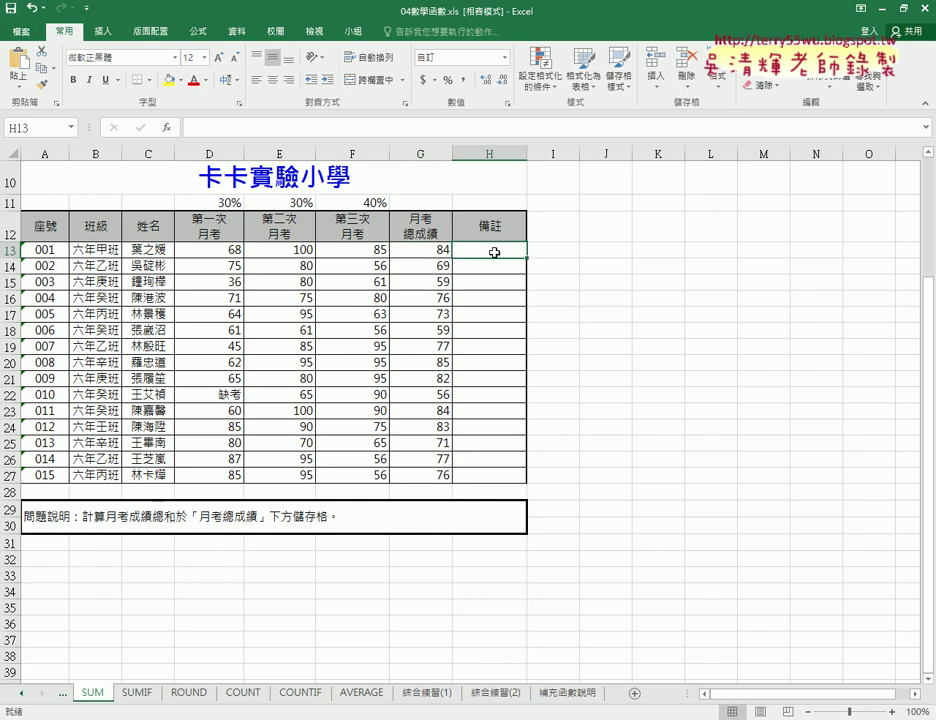
left_click(167, 129)
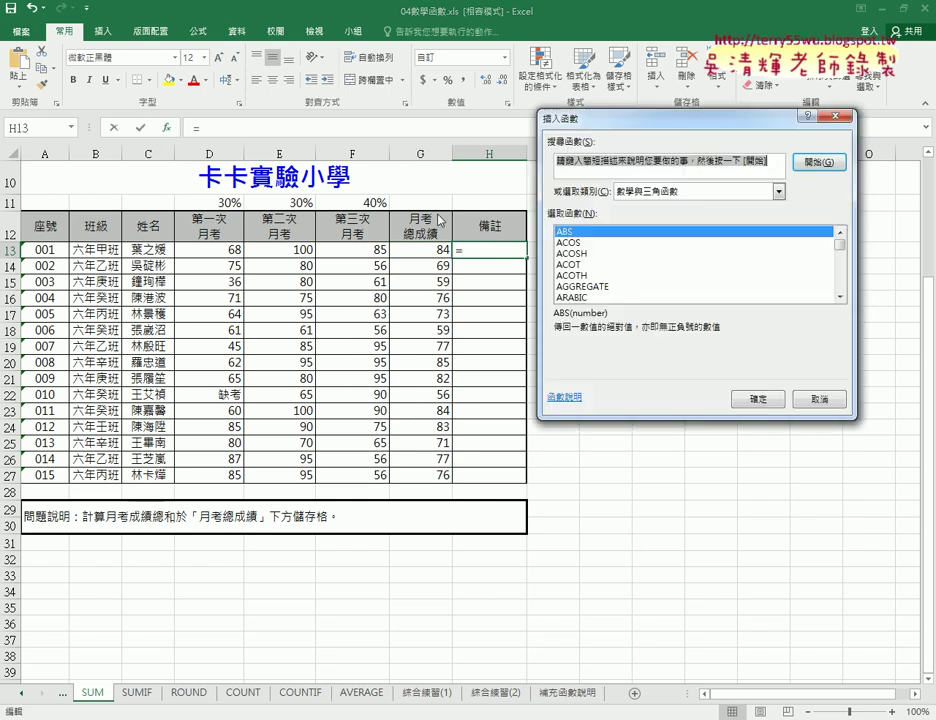
left_click(683, 198)
left_click(683, 198)
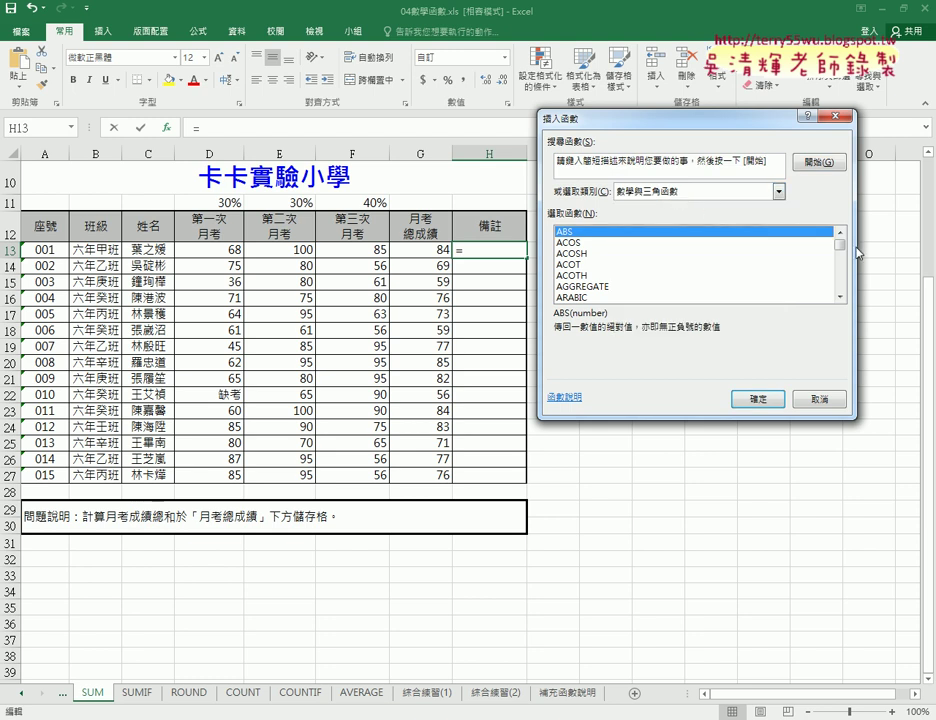
left_click_drag(843, 251, 845, 287)
left_click(615, 297)
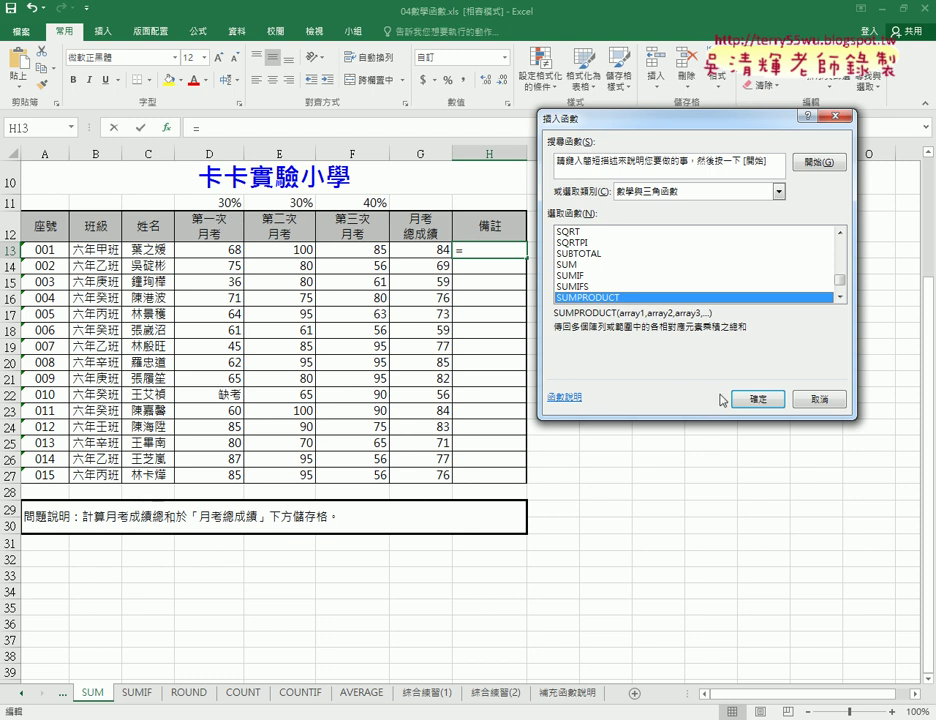
left_click(758, 398)
- Set the SUMPRODUCT arguments to the exam scores D13:F13 as Array1 and the weights D11:F11 as Array2
left_click_drag(640, 128, 692, 134)
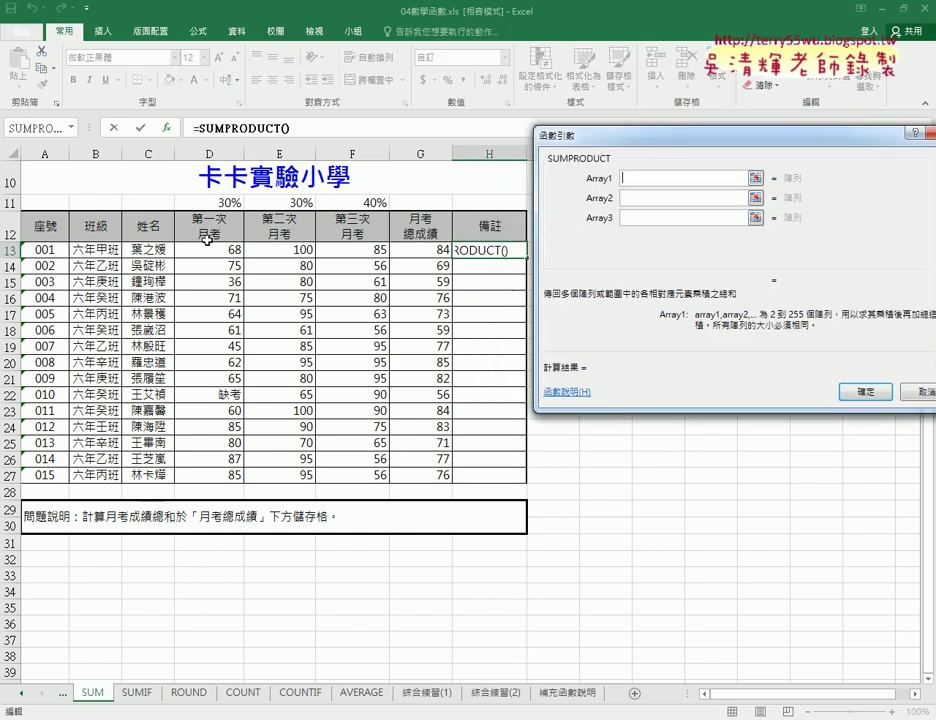
left_click_drag(209, 253, 352, 251)
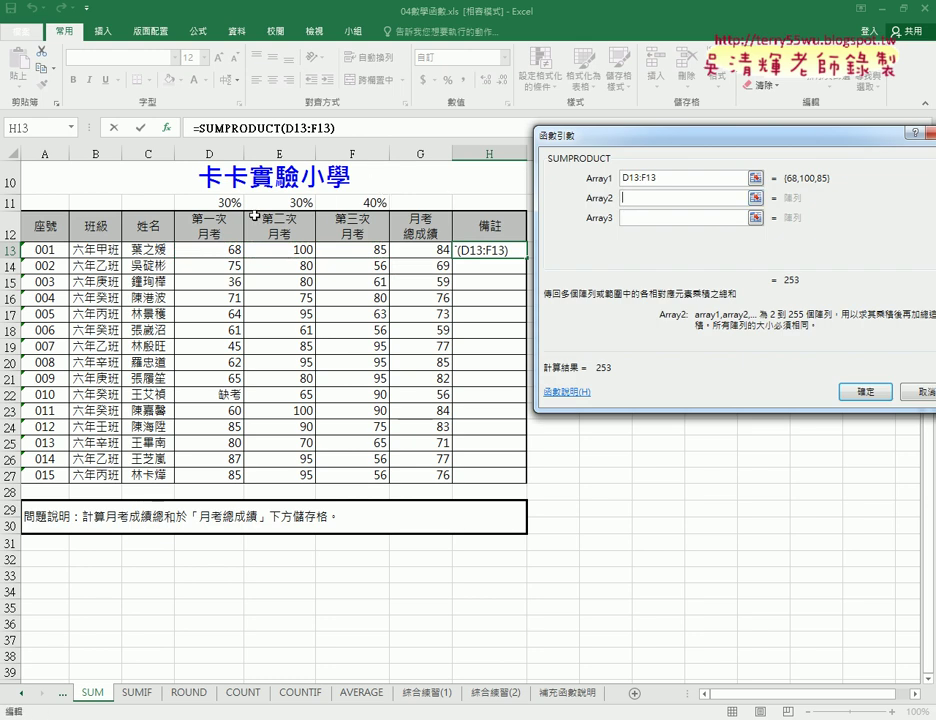
left_click_drag(224, 204, 371, 201)
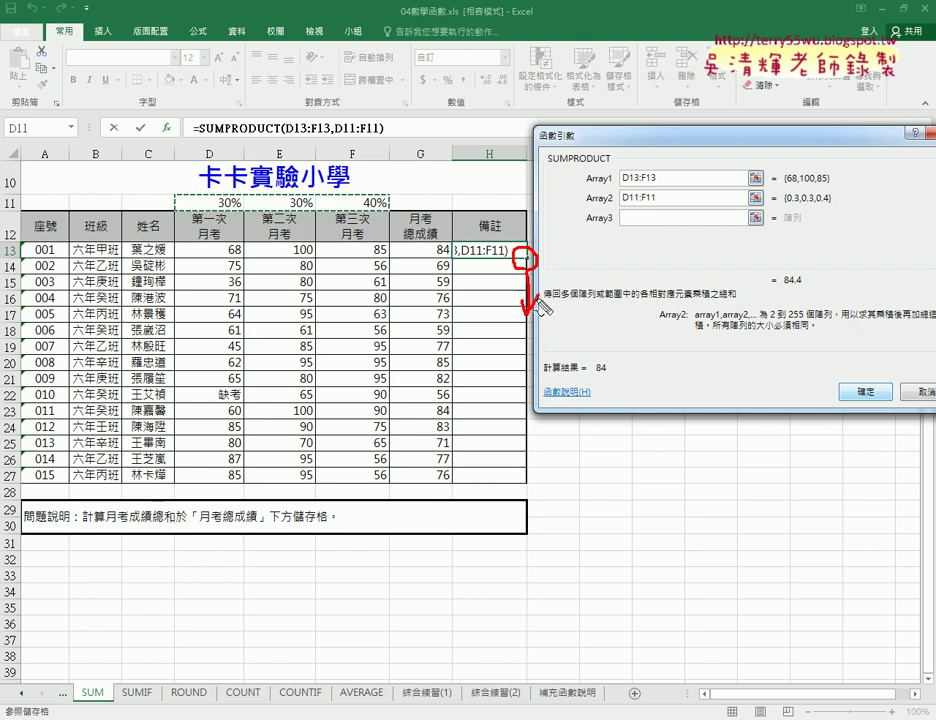
left_click_drag(631, 205, 656, 204)
left_click_drag(390, 210, 303, 212)
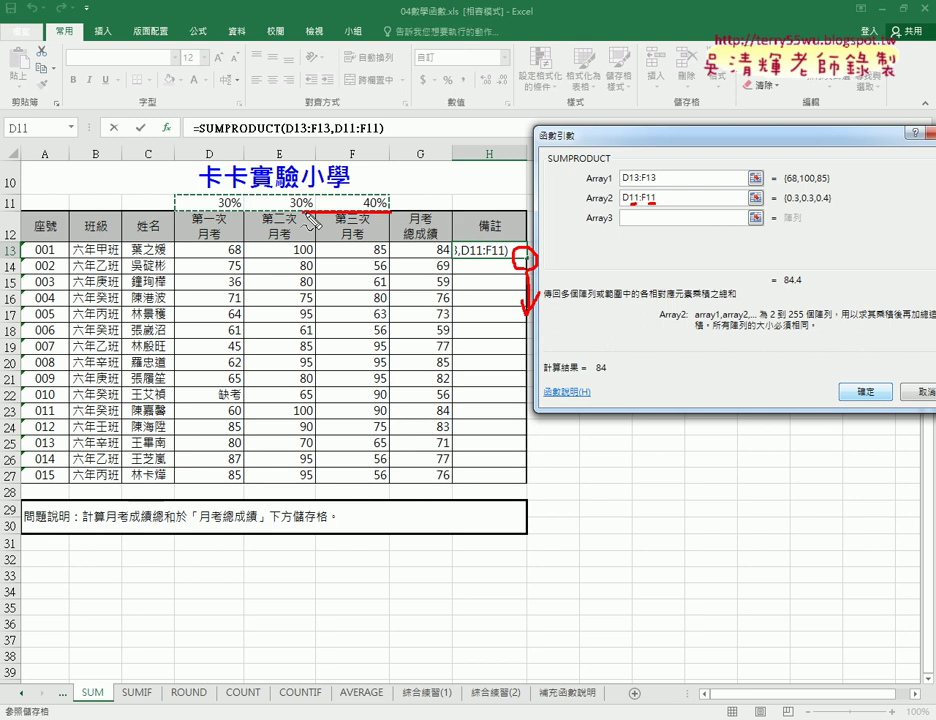
left_click_drag(173, 190, 392, 211)
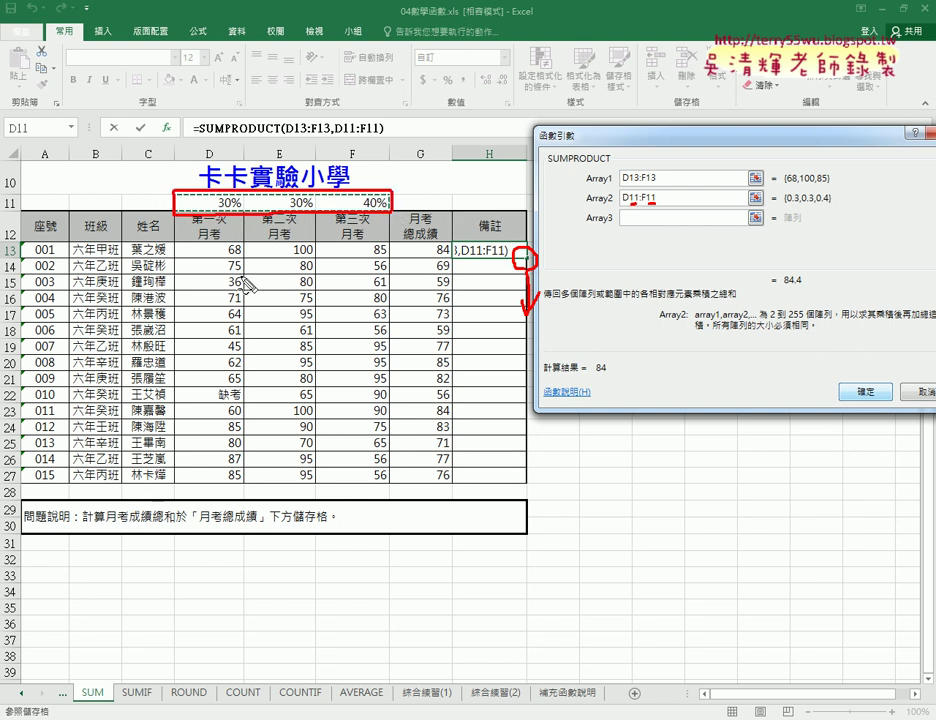
left_click_drag(622, 188, 656, 187)
key("Escape")
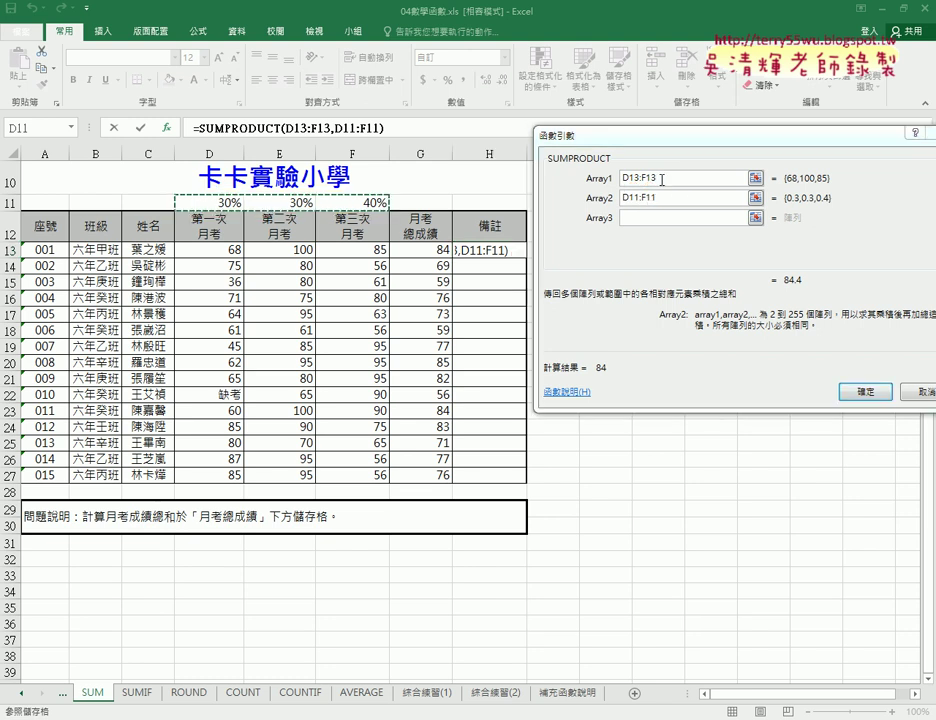
- Lock row 11 in the Array2 weights range as D$11:F$11 and complete the SUMPRODUCT formula in H13
left_click(631, 203)
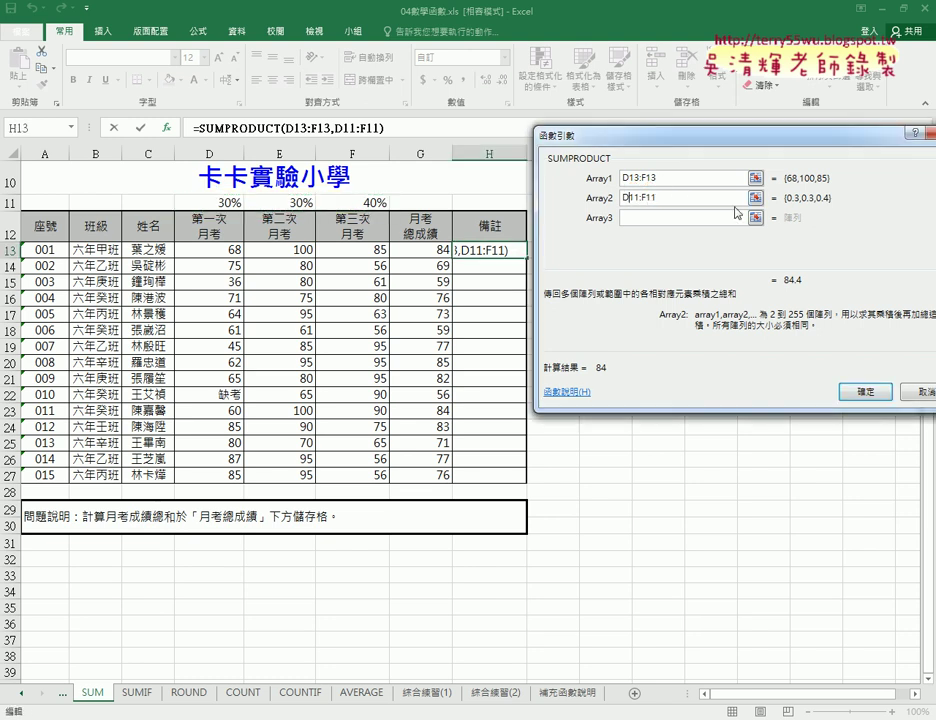
type("$")
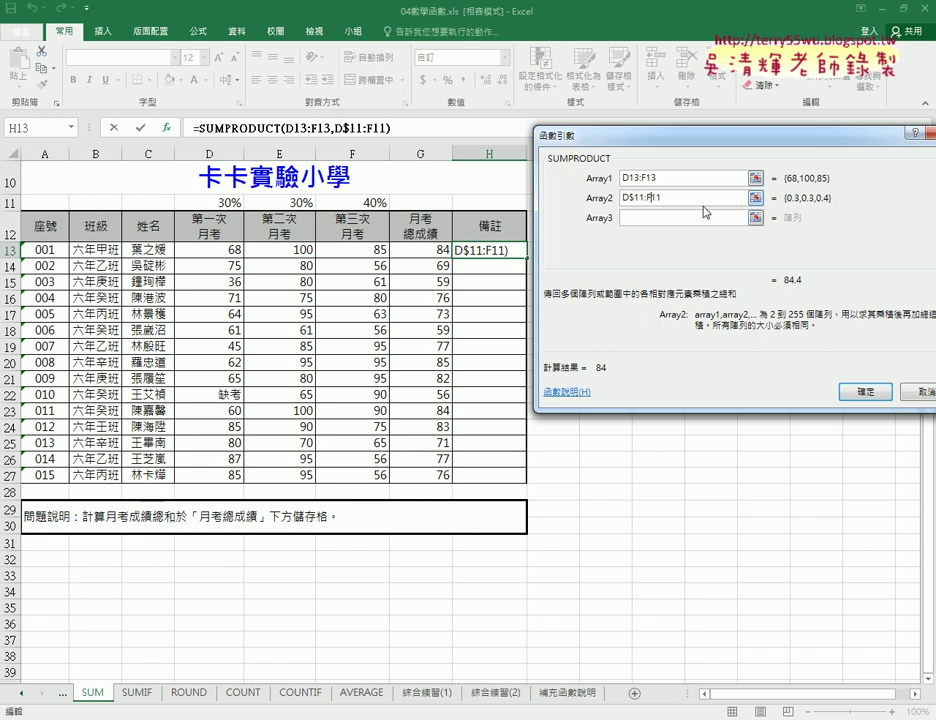
type("$")
left_click(863, 391)
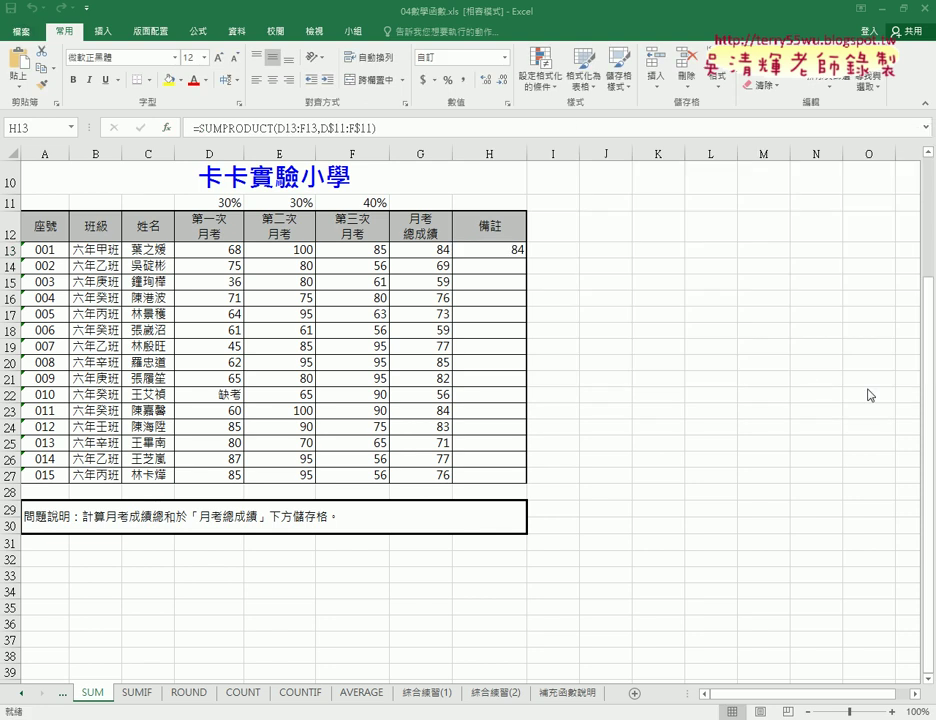
left_click(483, 250)
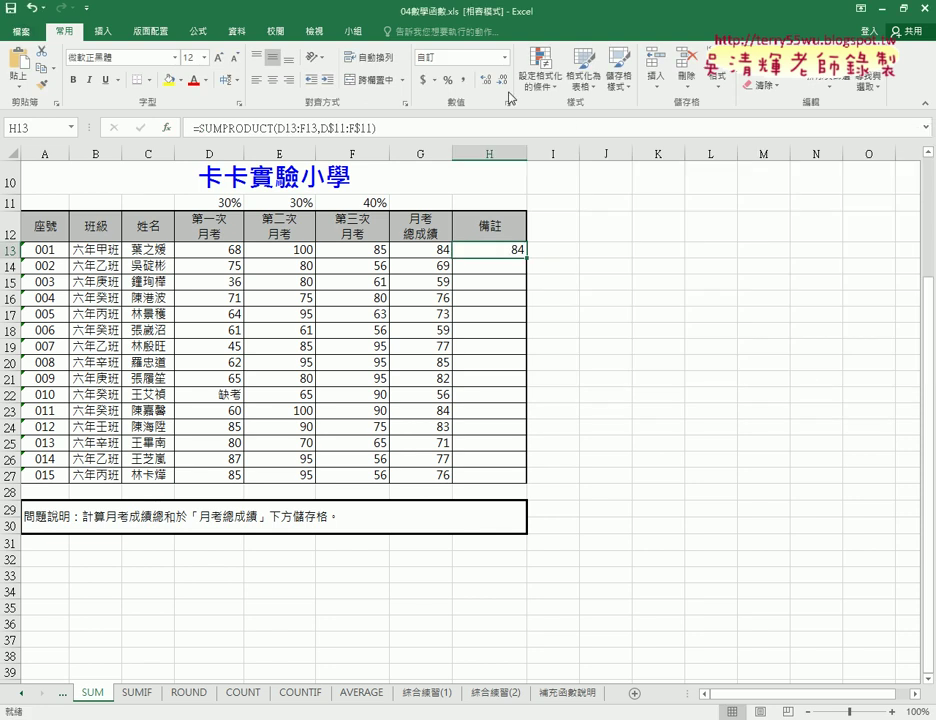
- Fill the SUMPRODUCT formula from H13 down through H27
left_click(482, 86)
left_click(503, 82)
double_click(524, 258)
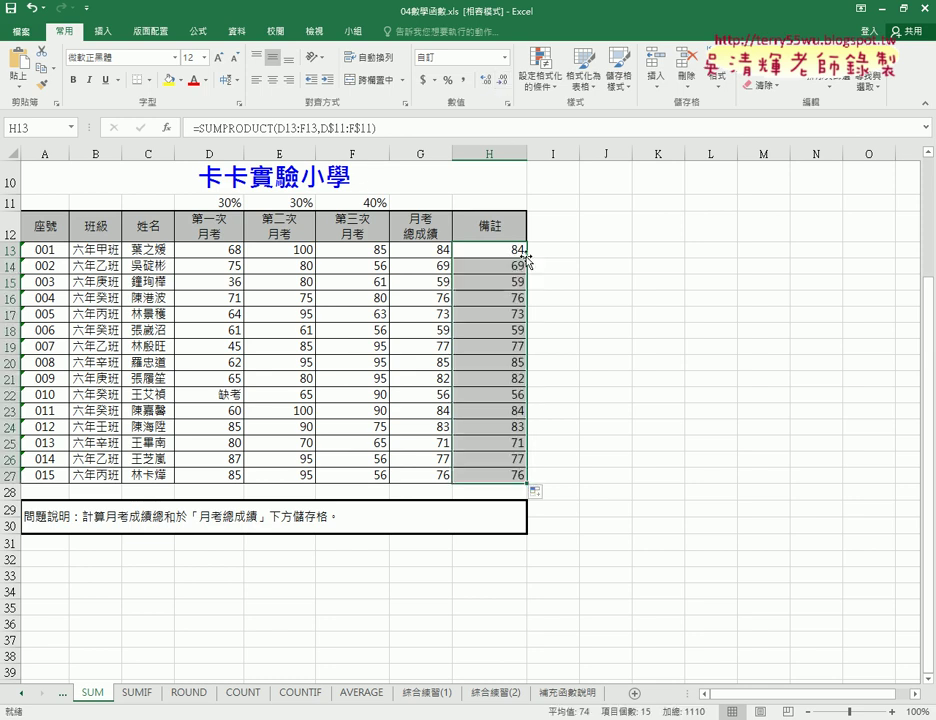
- Compare the direct multiplication formula in G13 with the SUMPRODUCT formula in H13
left_click(428, 248)
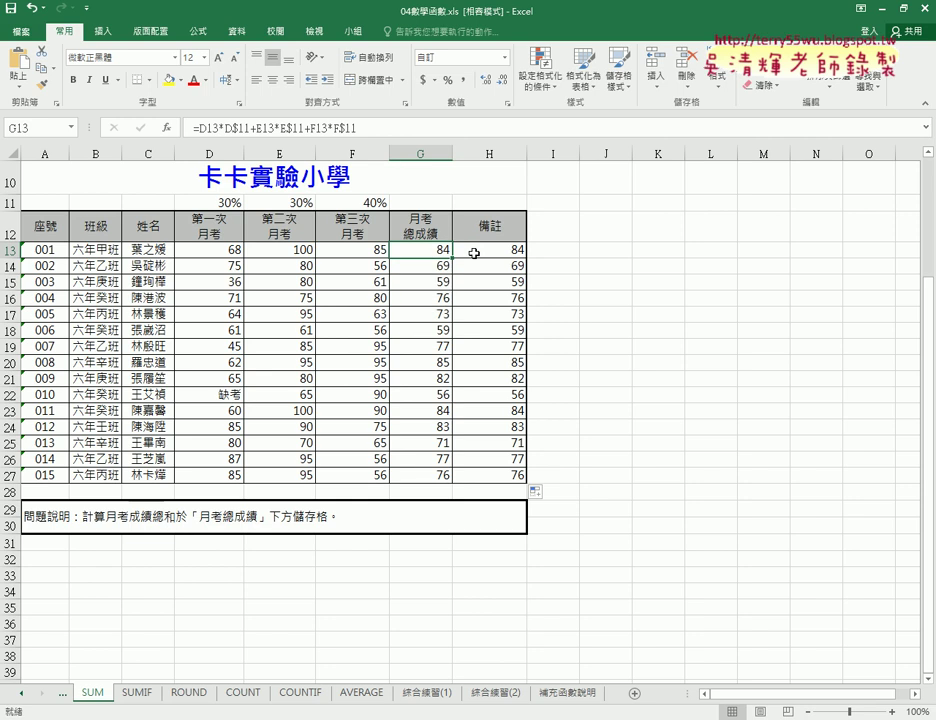
left_click(488, 252)
left_click(434, 251)
left_click(513, 250)
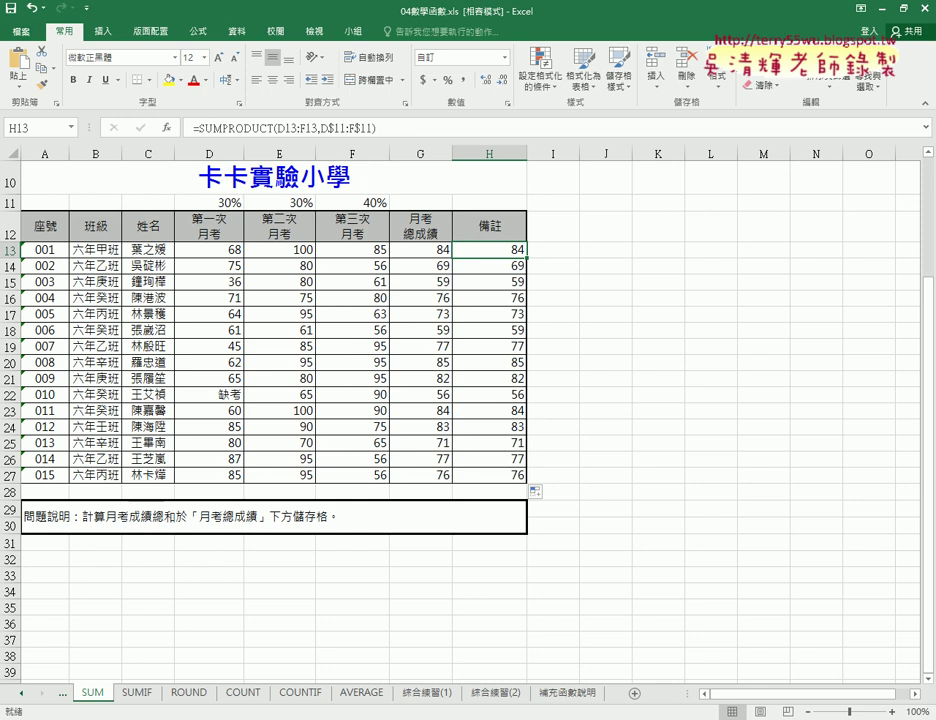
- Switch to the 04數學函數程式碼.docx notes in Google Docs and review the SUMPRODUCT formula and the VBA heading on SUB and FUNCTION
mouse_move(126, 700)
left_click(141, 665)
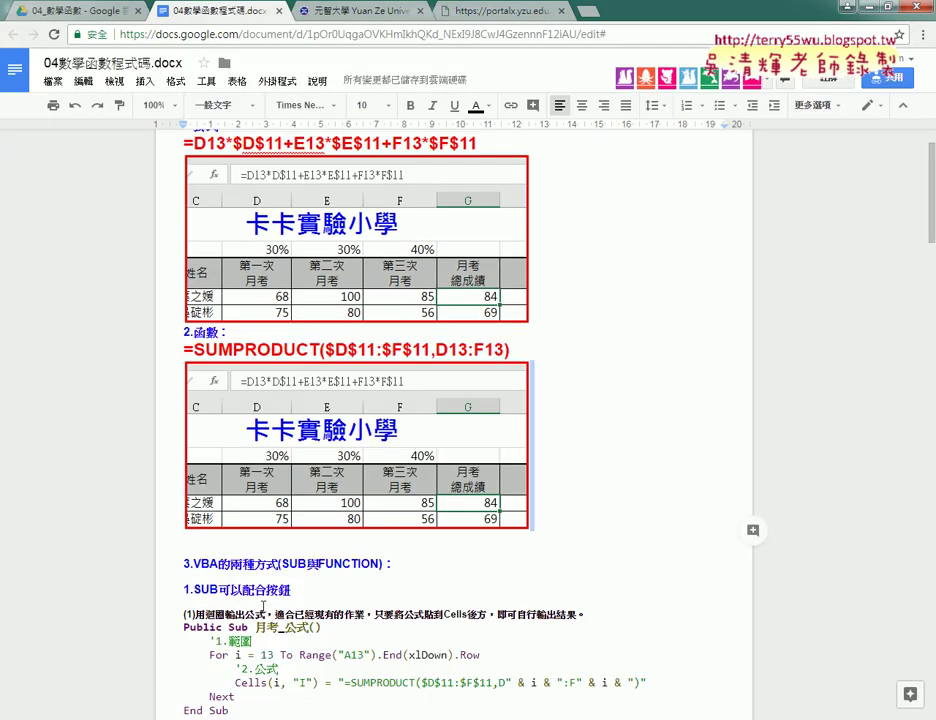
left_click(228, 408)
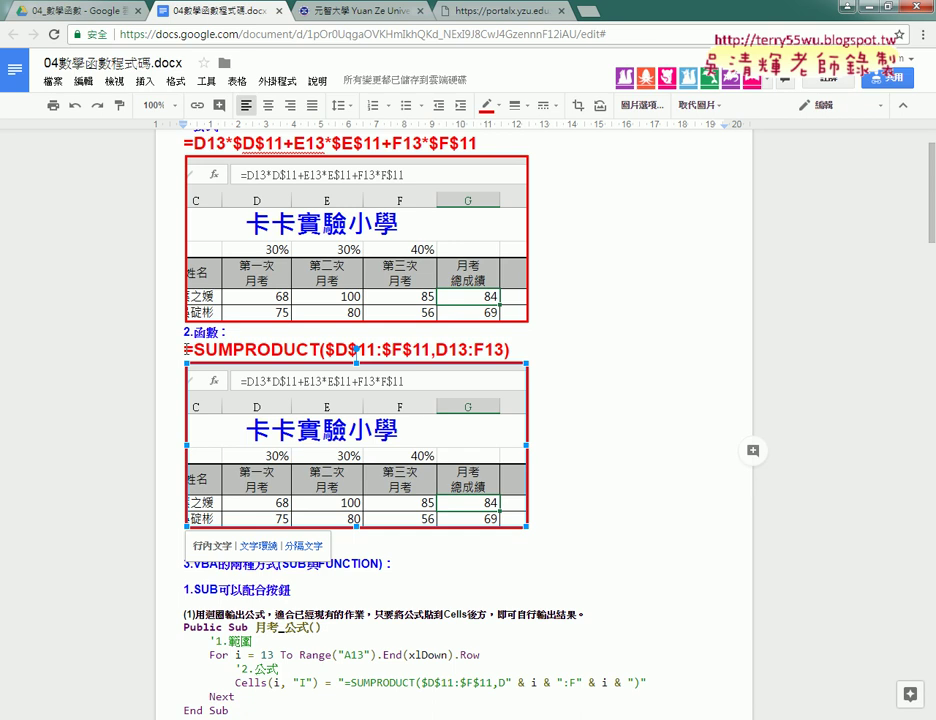
left_click_drag(184, 349, 521, 366)
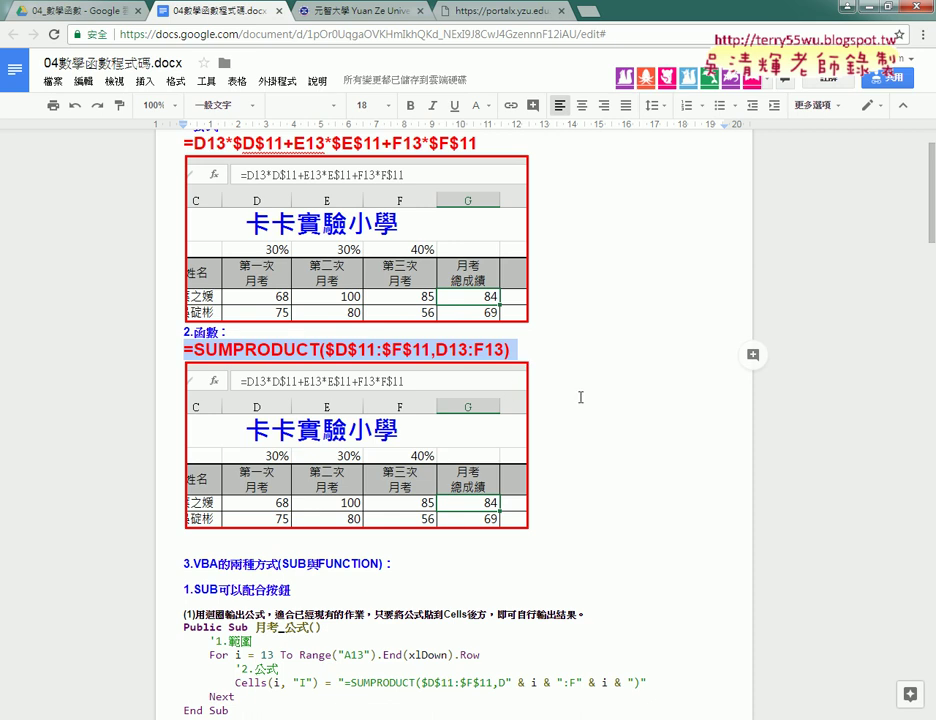
scroll(537, 399, "down", 3)
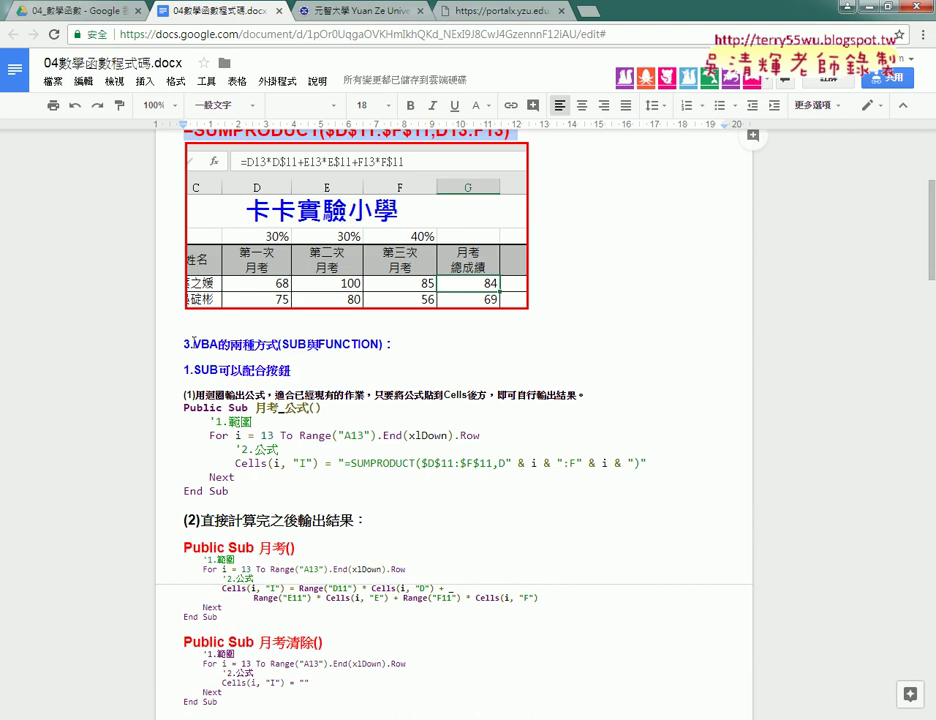
left_click_drag(192, 344, 218, 344)
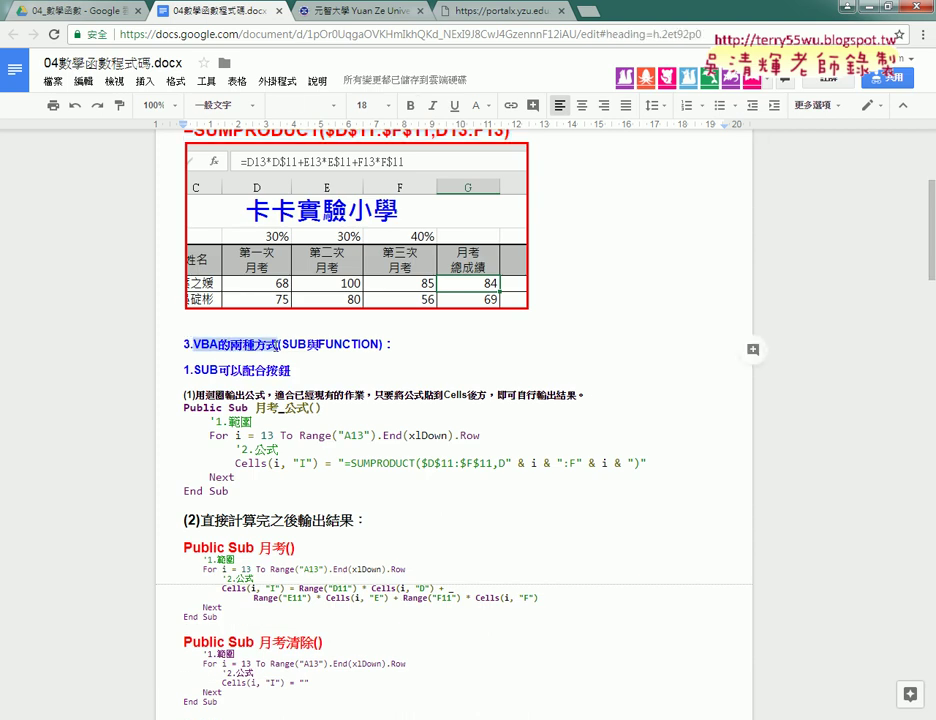
left_click_drag(282, 344, 306, 344)
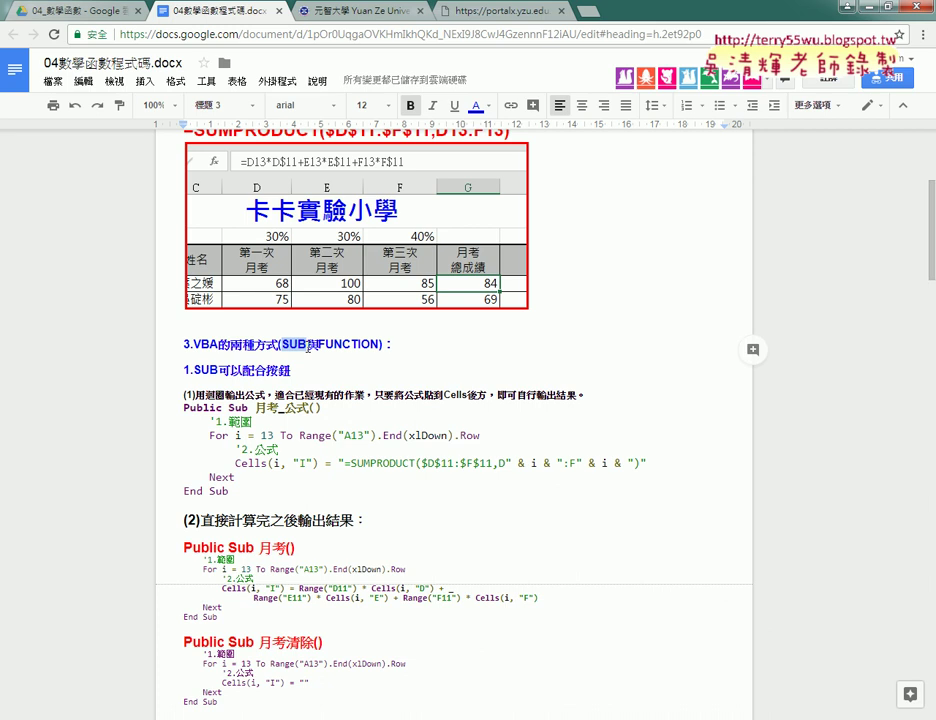
- Switch back to the Excel workbook and enter the column heading VBA in I12
key("alt+Tab")
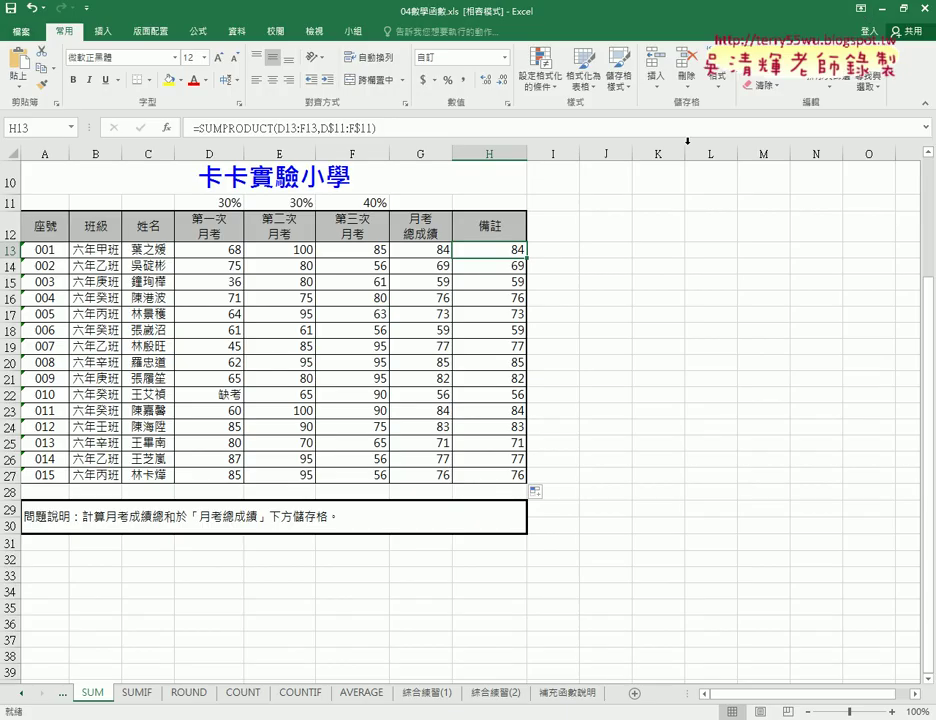
left_click(561, 224)
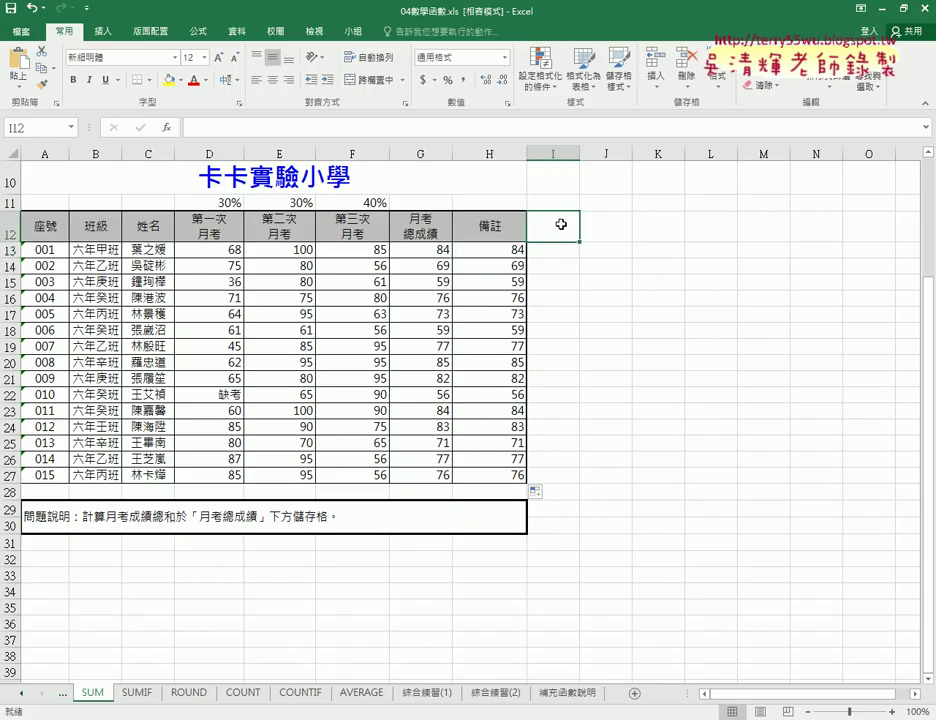
type("VBA")
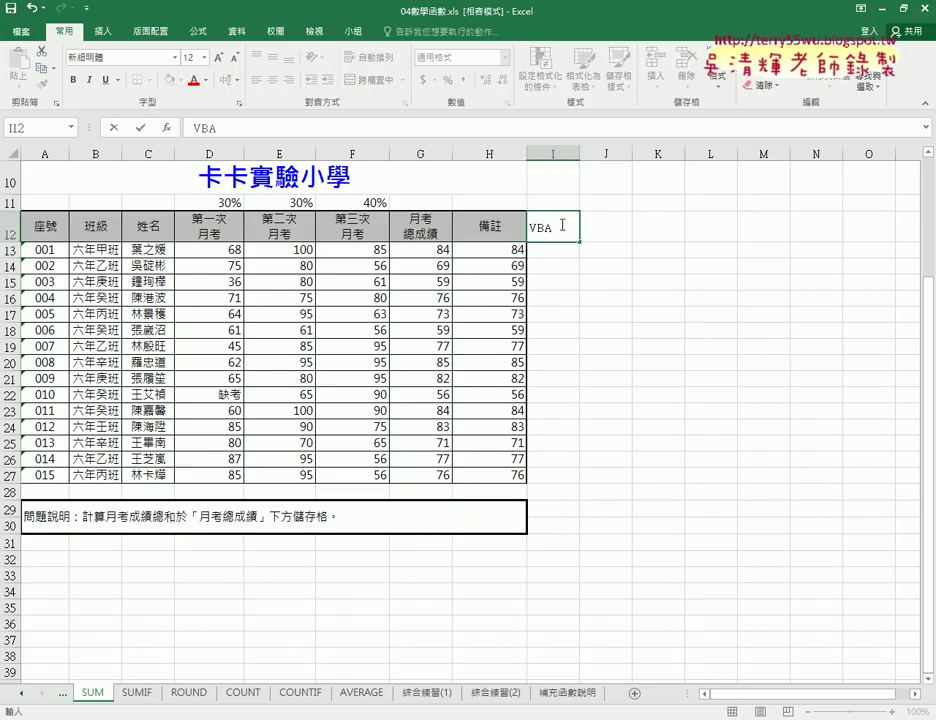
left_click(560, 284)
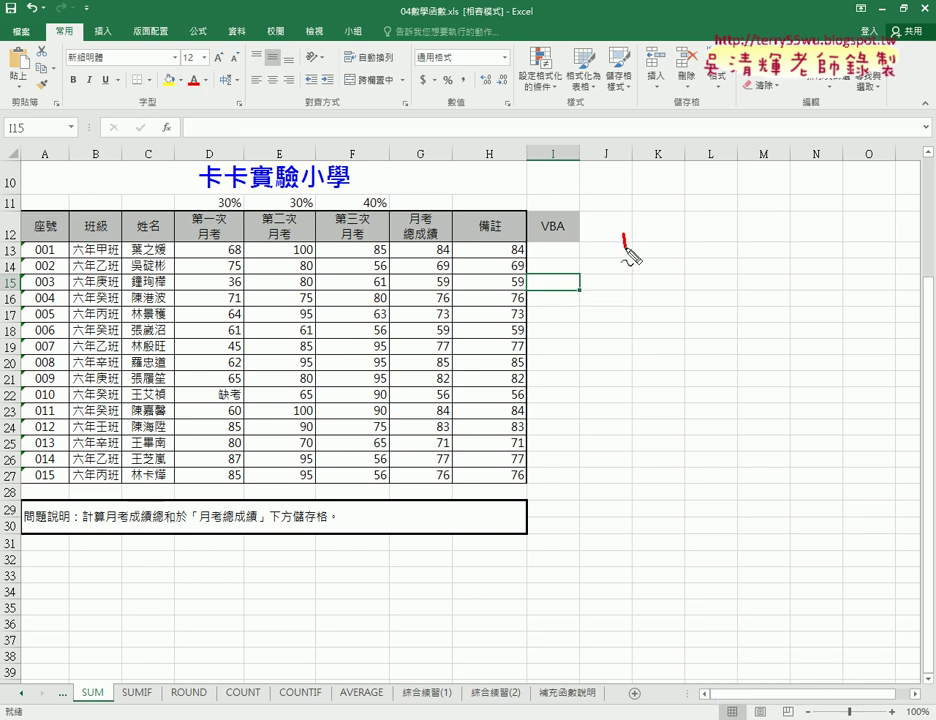
mouse_move(627, 249)
left_mouse_down()
mouse_move(627, 270)
mouse_move(703, 239)
mouse_move(705, 268)
left_mouse_up()
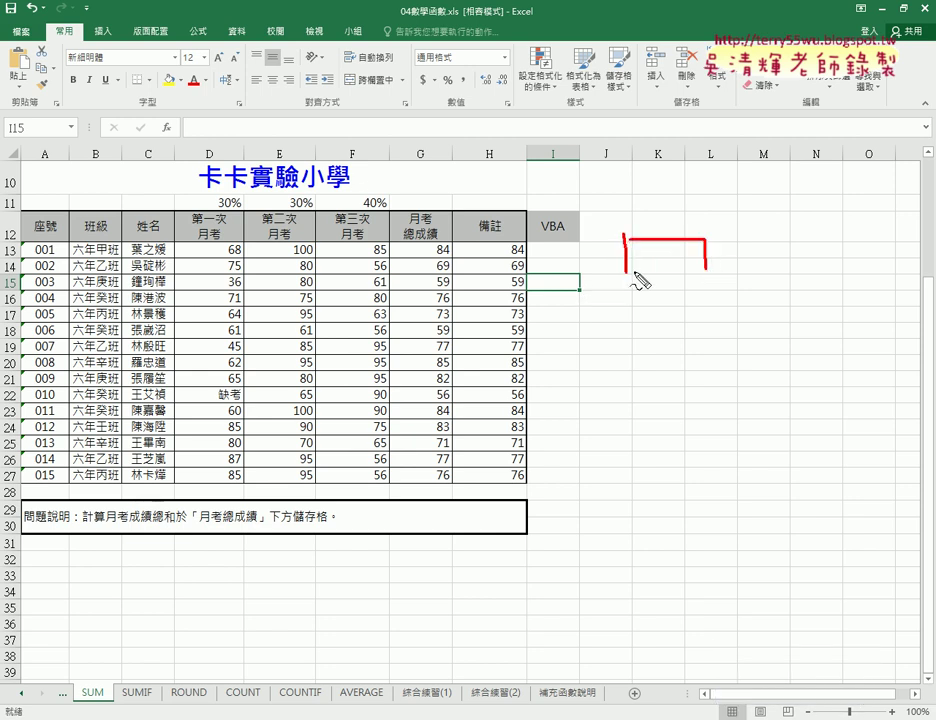
left_click_drag(632, 270, 705, 268)
mouse_move(626, 290)
left_mouse_down()
mouse_move(626, 315)
mouse_move(706, 295)
mouse_move(627, 320)
left_mouse_up()
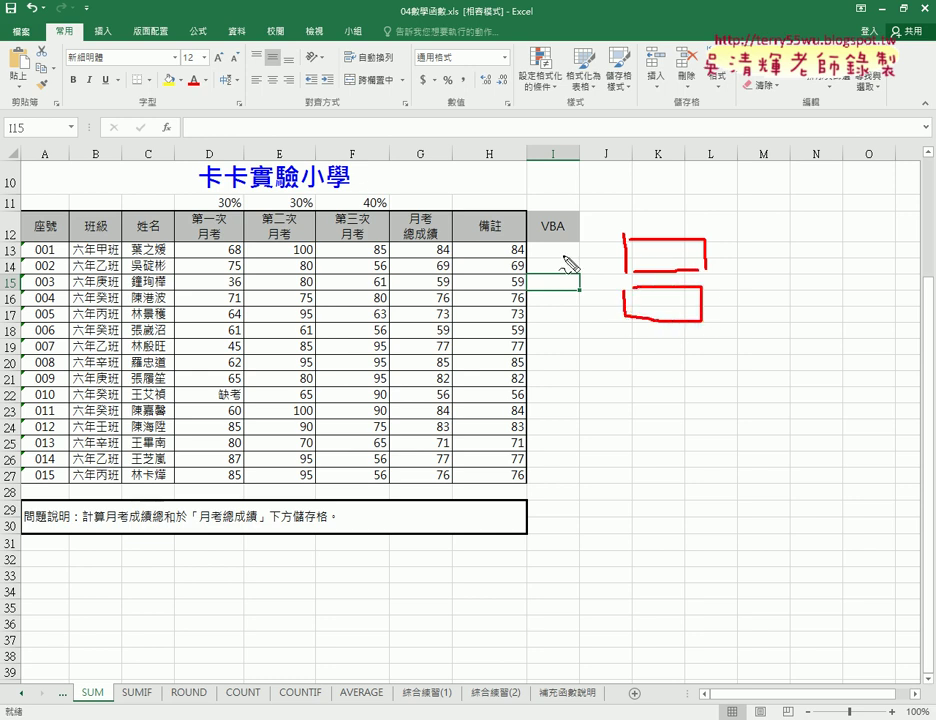
mouse_move(541, 252)
left_mouse_down()
mouse_move(561, 266)
mouse_move(559, 360)
mouse_move(571, 348)
left_mouse_up()
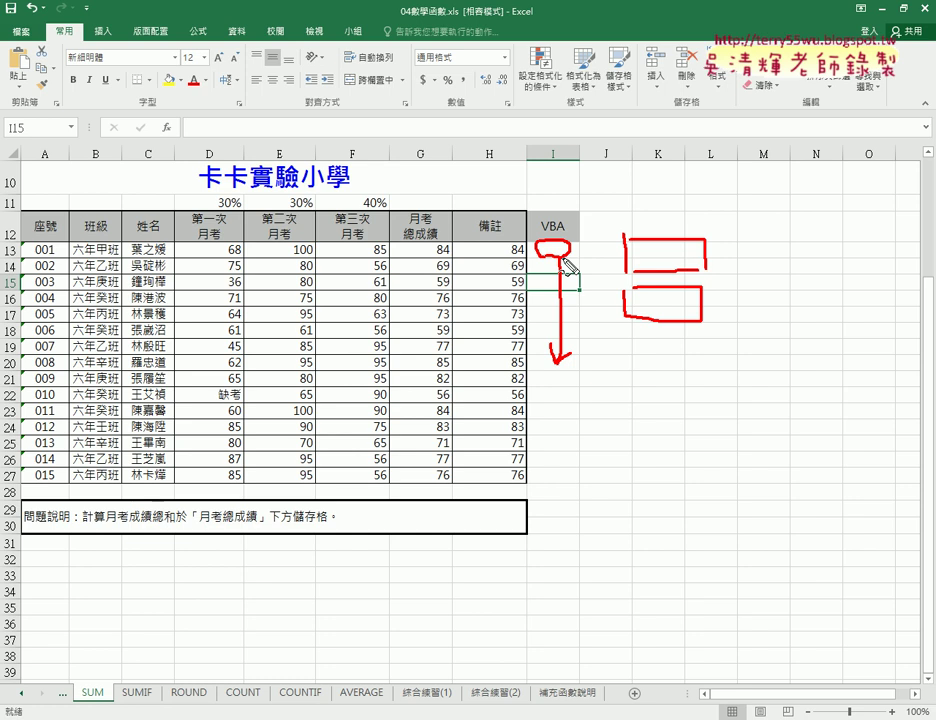
mouse_move(530, 242)
left_mouse_down()
mouse_move(502, 248)
mouse_move(536, 260)
mouse_move(545, 215)
mouse_move(548, 237)
mouse_move(560, 229)
left_mouse_up()
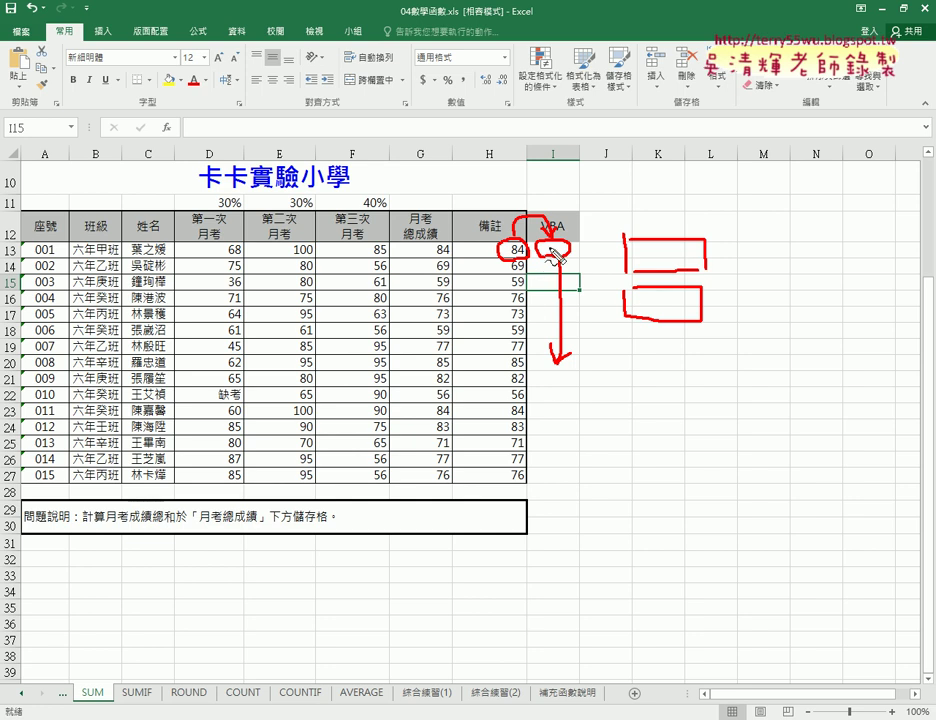
mouse_move(180, 122)
left_mouse_down()
mouse_move(165, 136)
mouse_move(183, 138)
mouse_move(192, 117)
mouse_move(184, 119)
mouse_move(195, 131)
left_mouse_up()
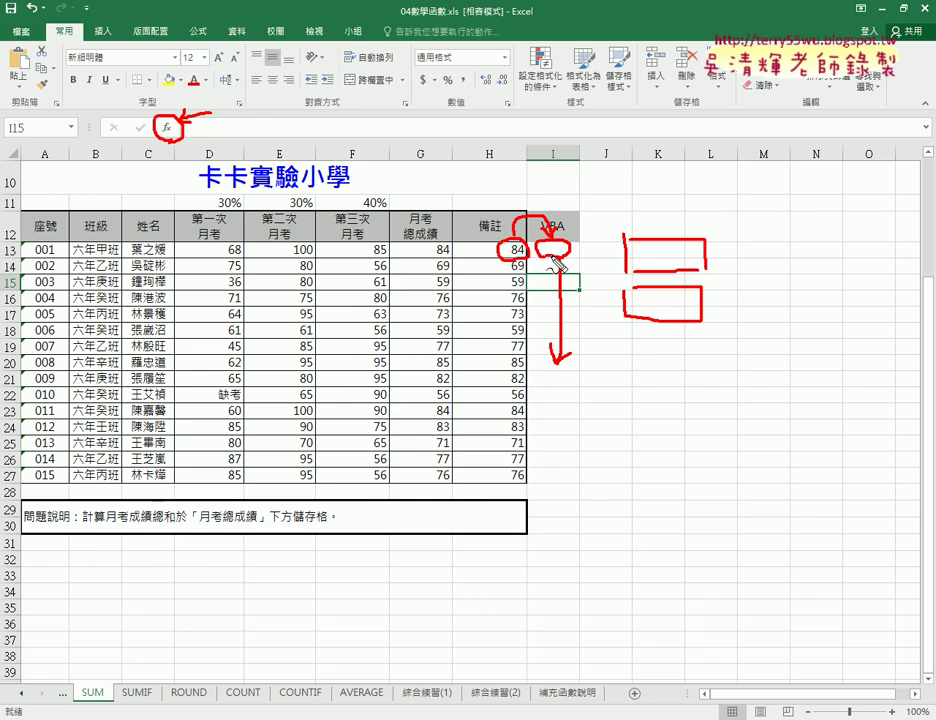
key("Escape")
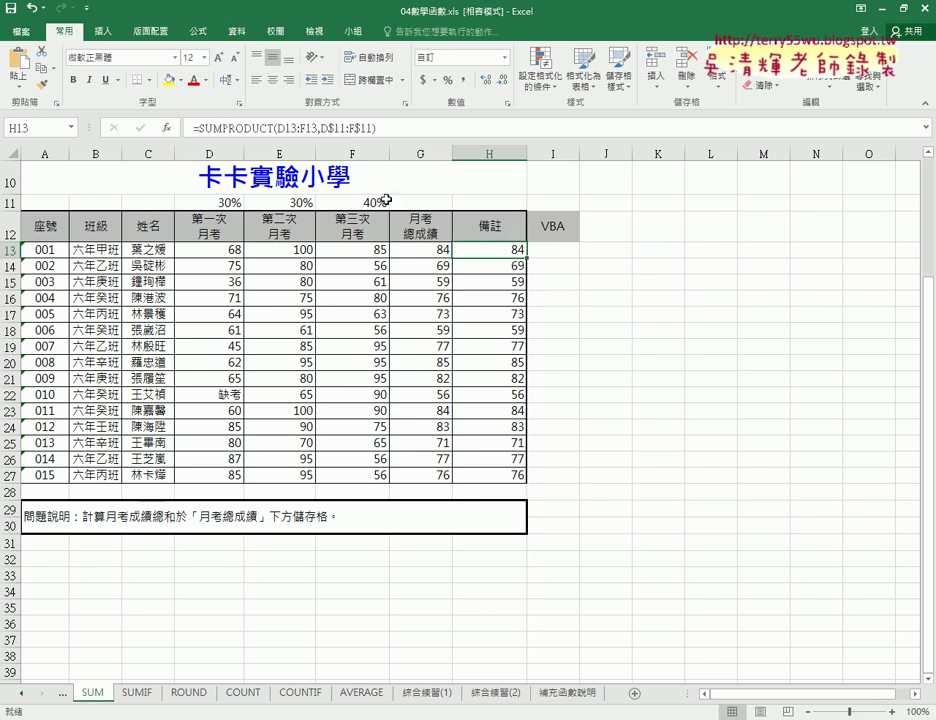
- Enable the Developer (開發人員) tab in Excel's ribbon customization options
left_click(86, 7)
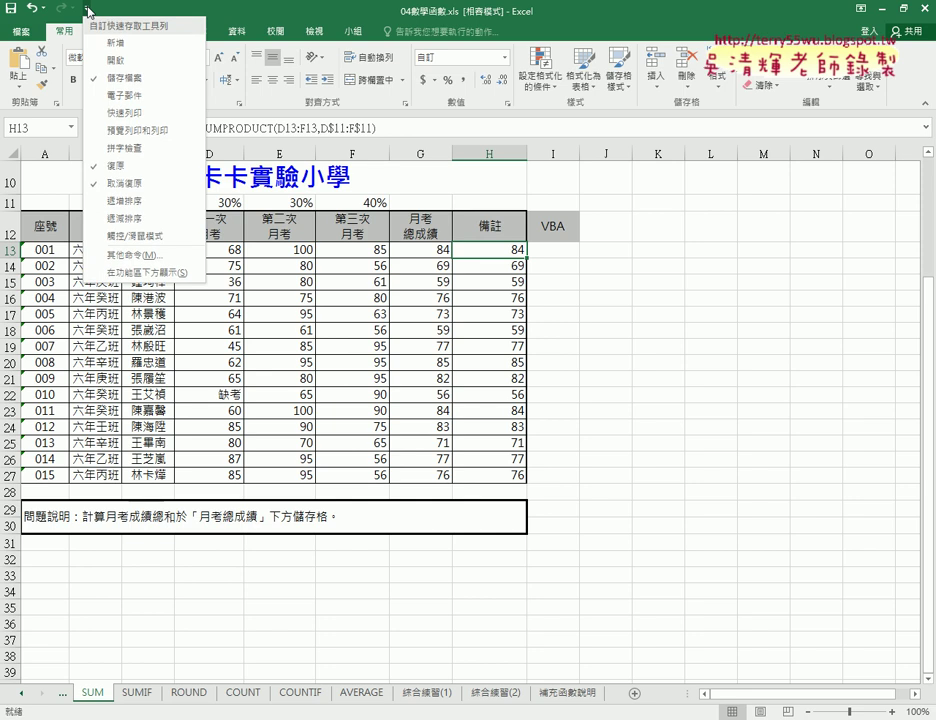
left_click(129, 258)
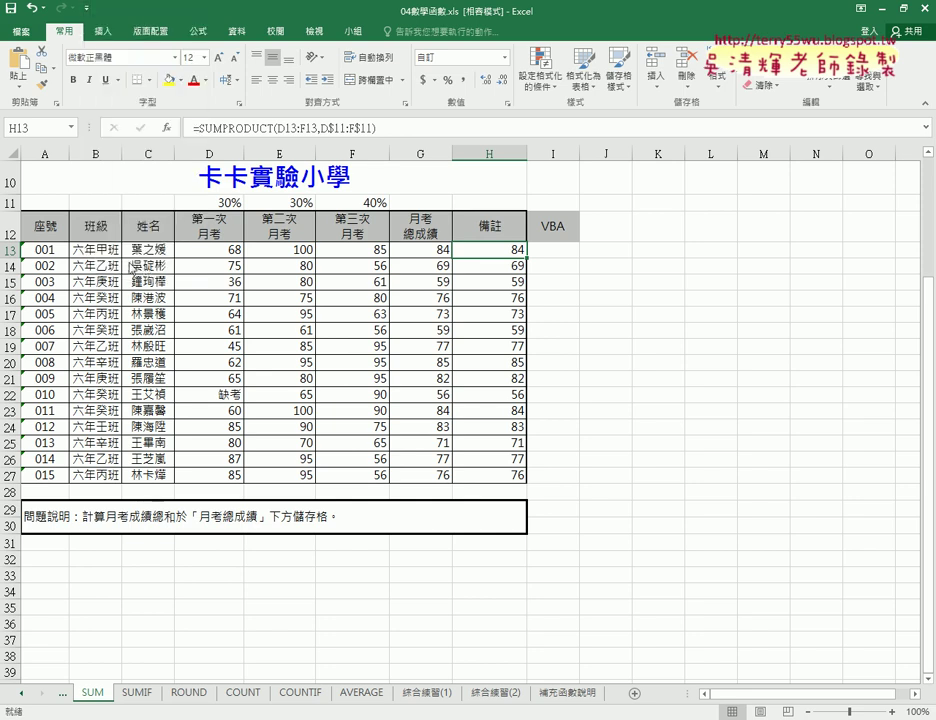
left_click(190, 268)
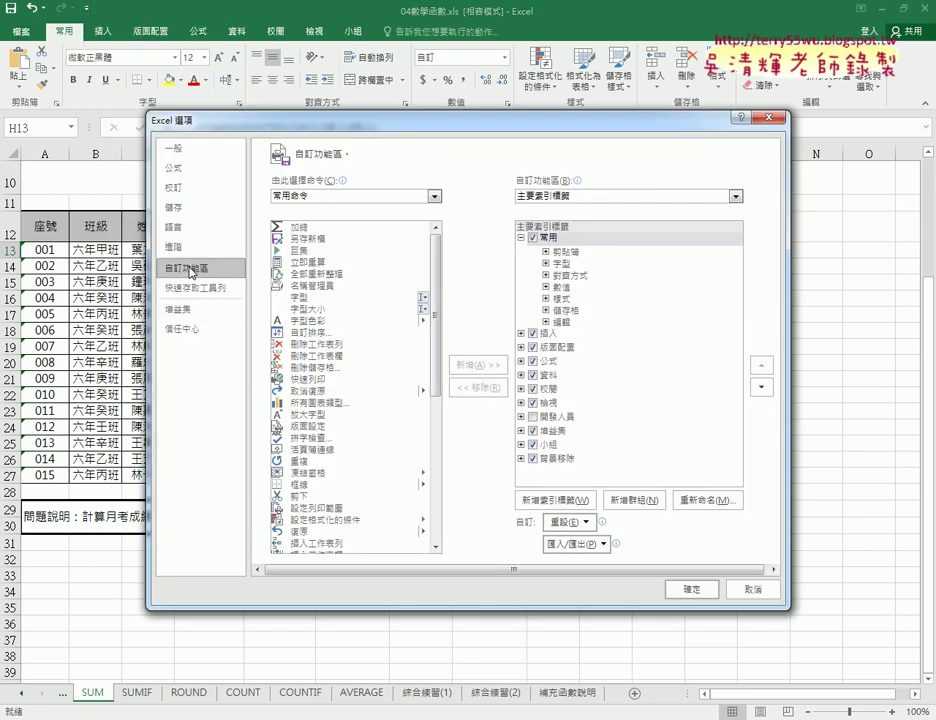
left_click(534, 419)
left_click(534, 419)
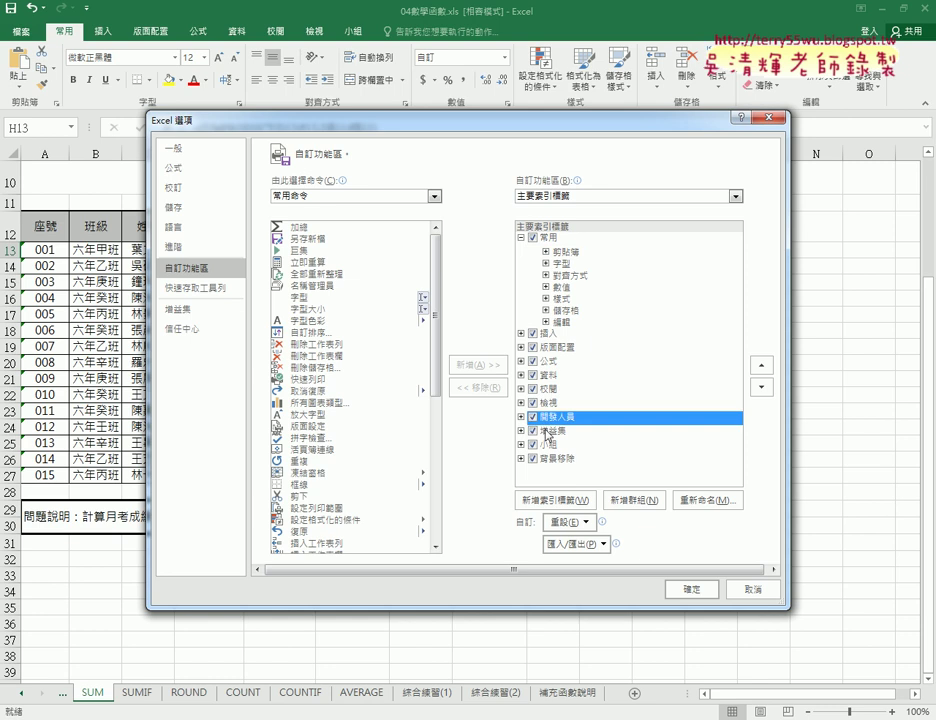
left_click(691, 589)
- Open the Visual Basic editor and arrange its window beside the score table with a wider project pane
left_click(352, 32)
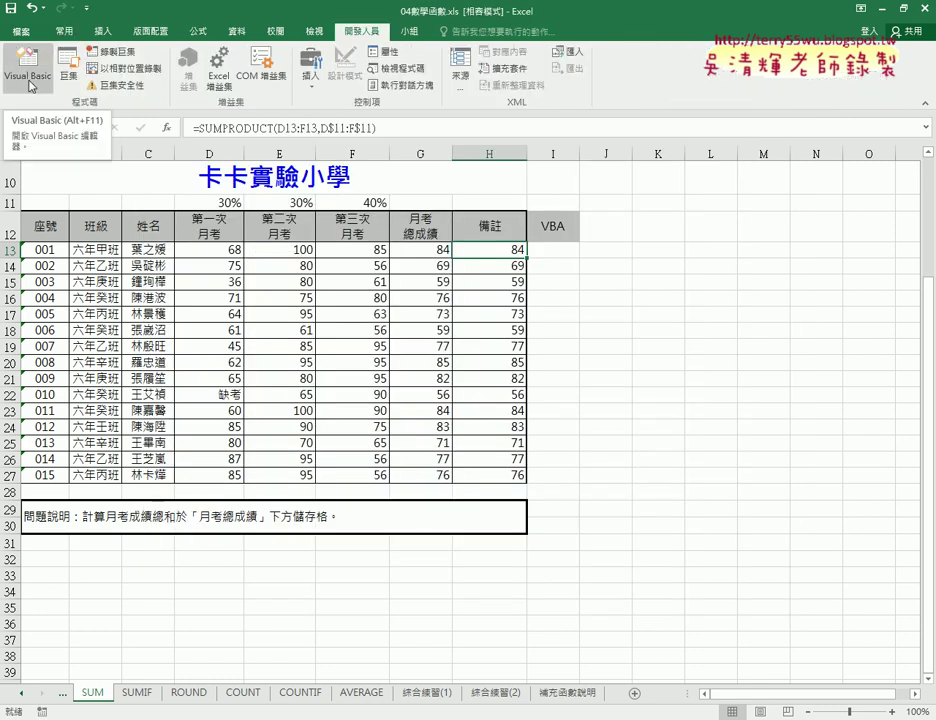
left_click(30, 86)
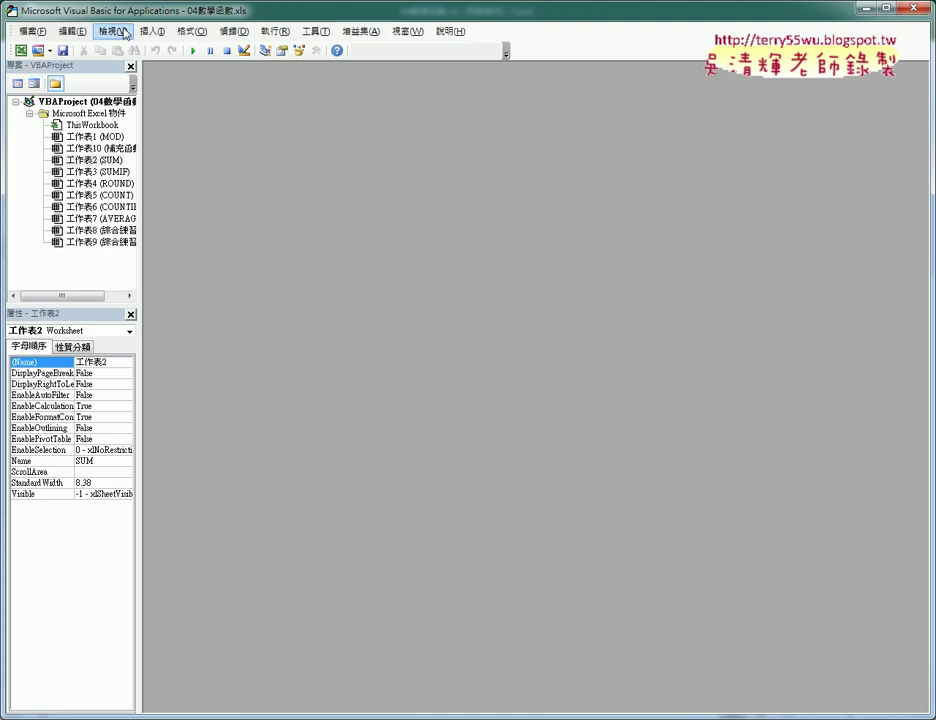
left_click_drag(93, 20, 688, 50)
left_click_drag(723, 190, 768, 190)
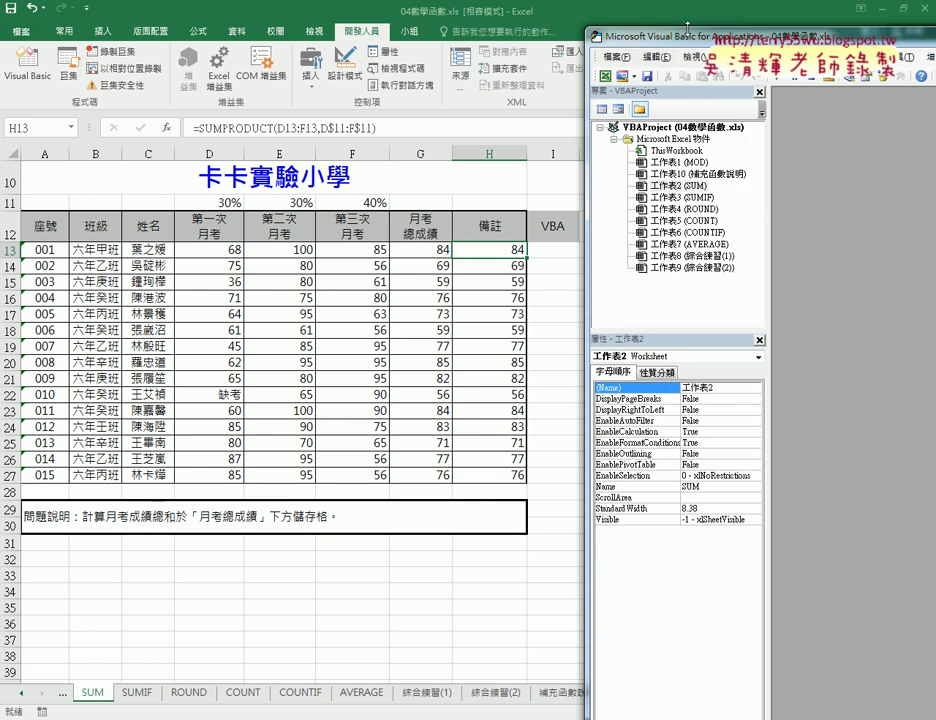
mouse_move(687, 27)
left_mouse_down()
mouse_move(689, 124)
mouse_move(696, 44)
mouse_move(684, 42)
left_mouse_up()
- Insert a new standard module into the VBA project of 04數學函數.xls
right_click(655, 189)
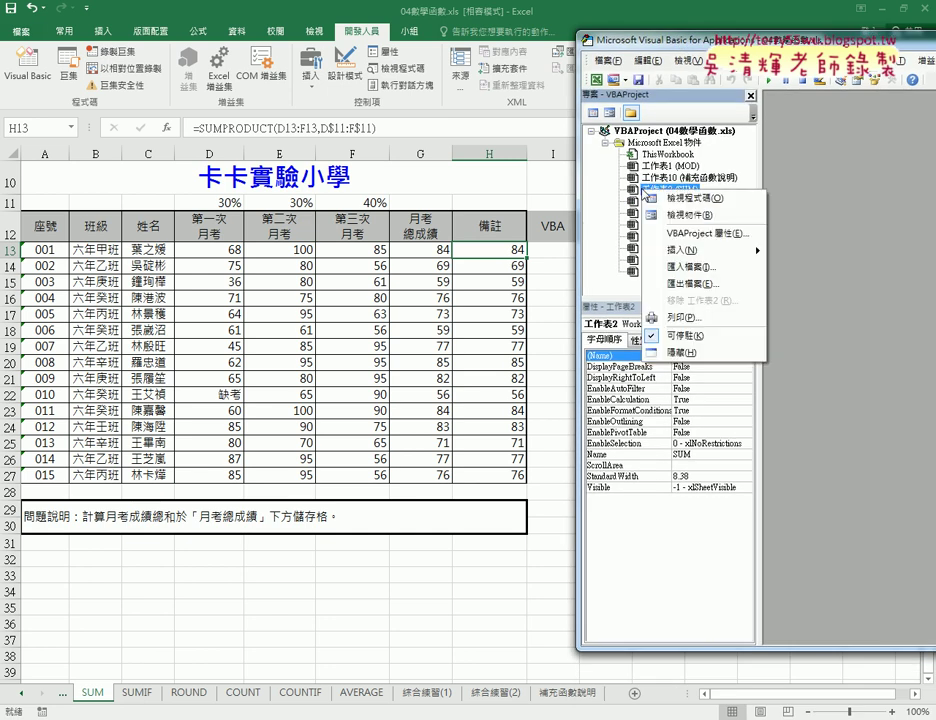
mouse_move(680, 251)
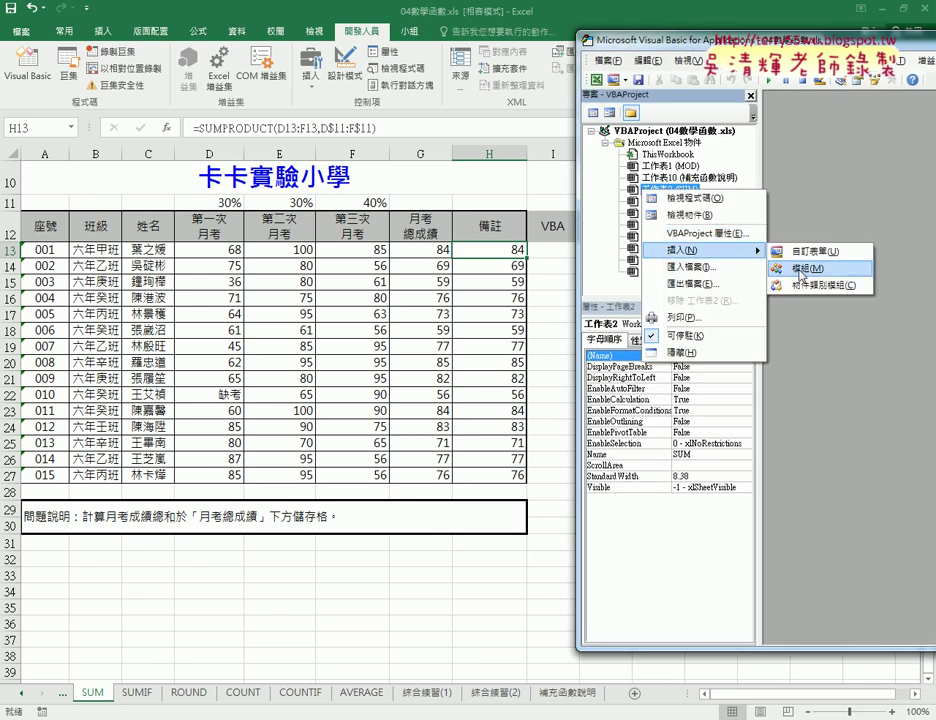
left_click(800, 268)
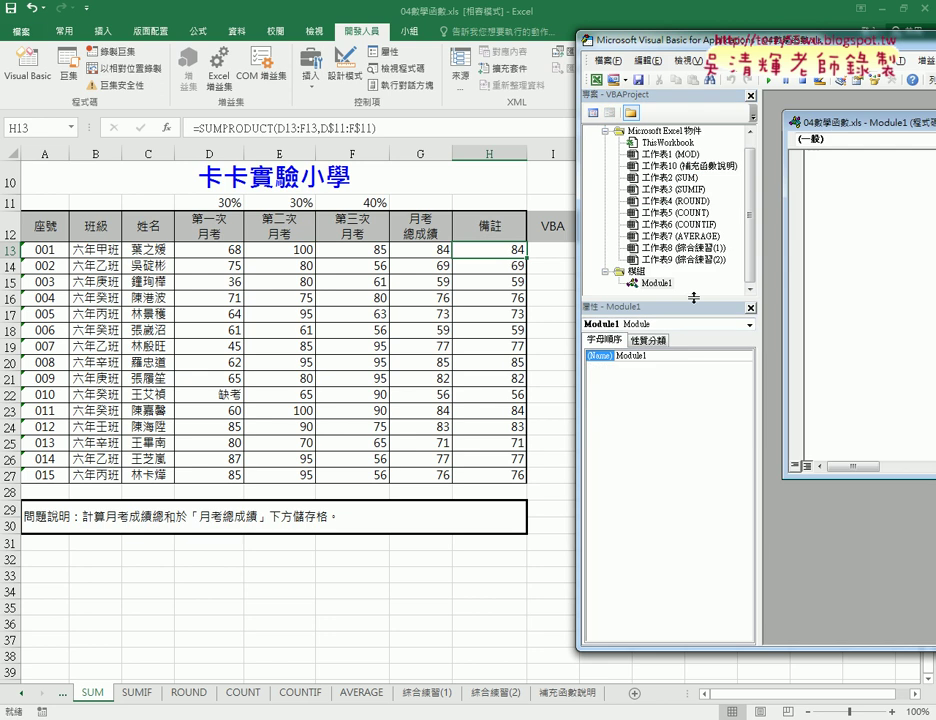
- Maximize the new module's code window and move the editor below the table's first score rows
left_click_drag(692, 302, 692, 350)
double_click(830, 121)
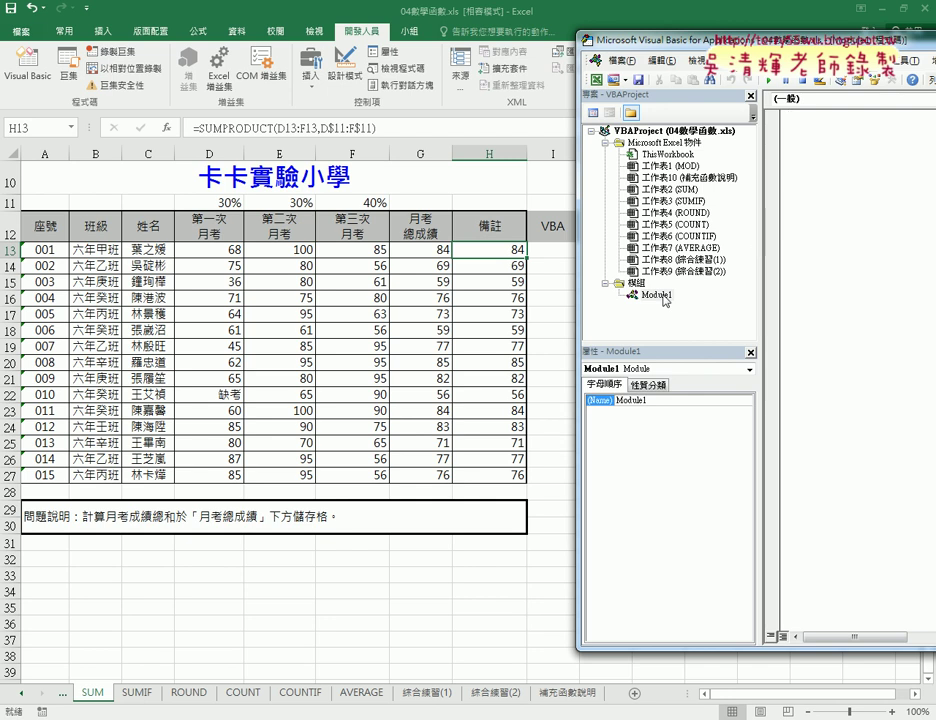
left_click_drag(733, 49, 256, 296)
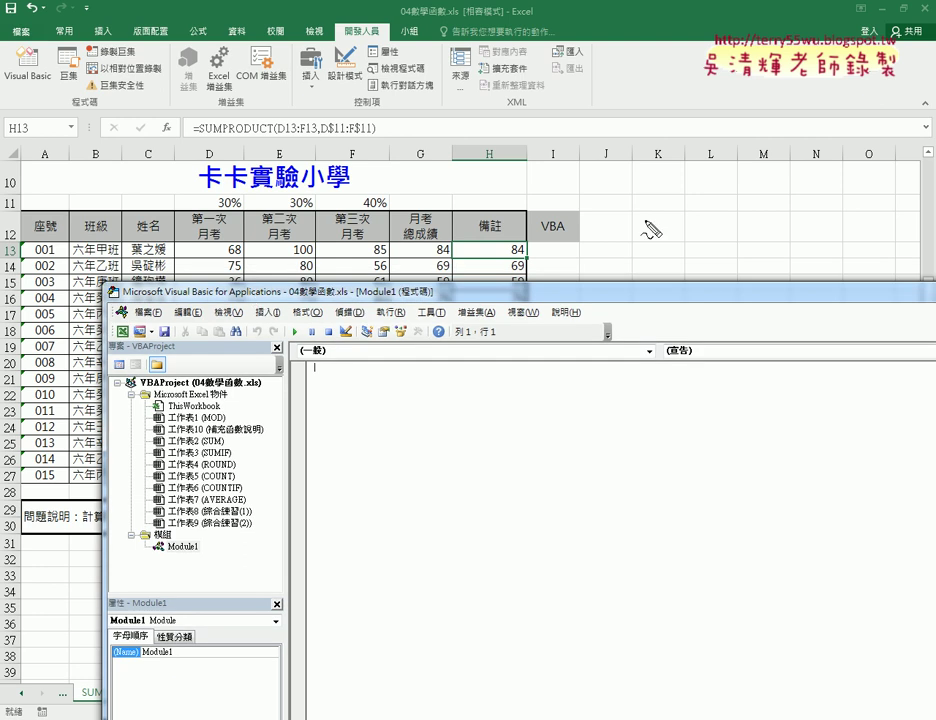
mouse_move(630, 222)
left_mouse_down()
mouse_move(630, 258)
mouse_move(700, 226)
mouse_move(718, 270)
mouse_move(632, 265)
mouse_move(595, 240)
mouse_move(556, 241)
mouse_move(568, 252)
mouse_move(515, 252)
mouse_move(522, 265)
left_mouse_up()
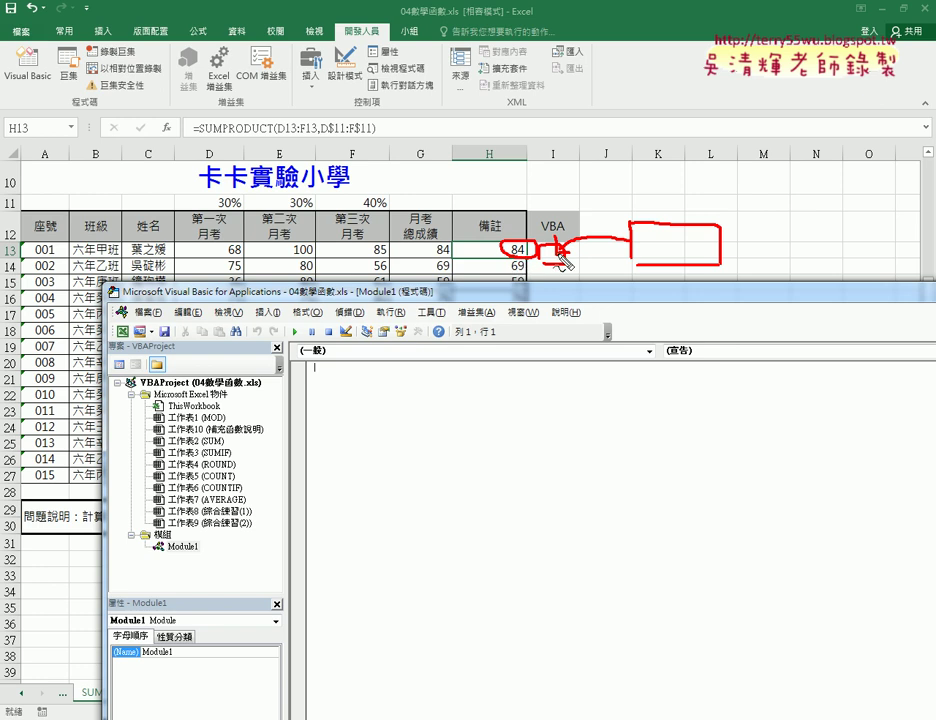
key("Escape")
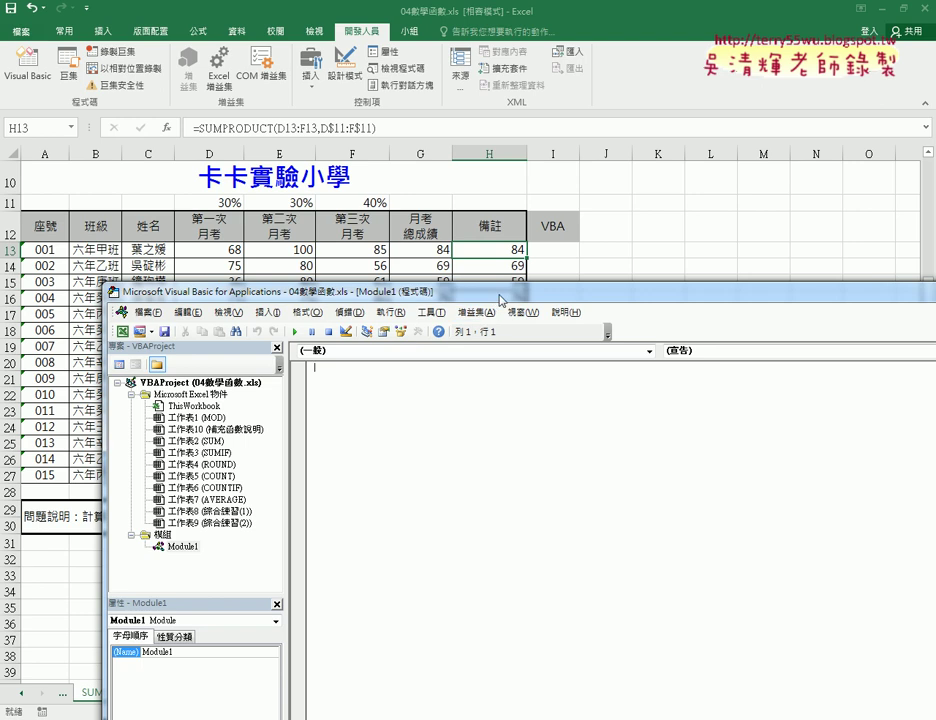
- Try to add a public Sub procedure named 月考, adjusting the Microsoft 新注音輸入法 keyboard settings for the Chinese entry
left_click(266, 312)
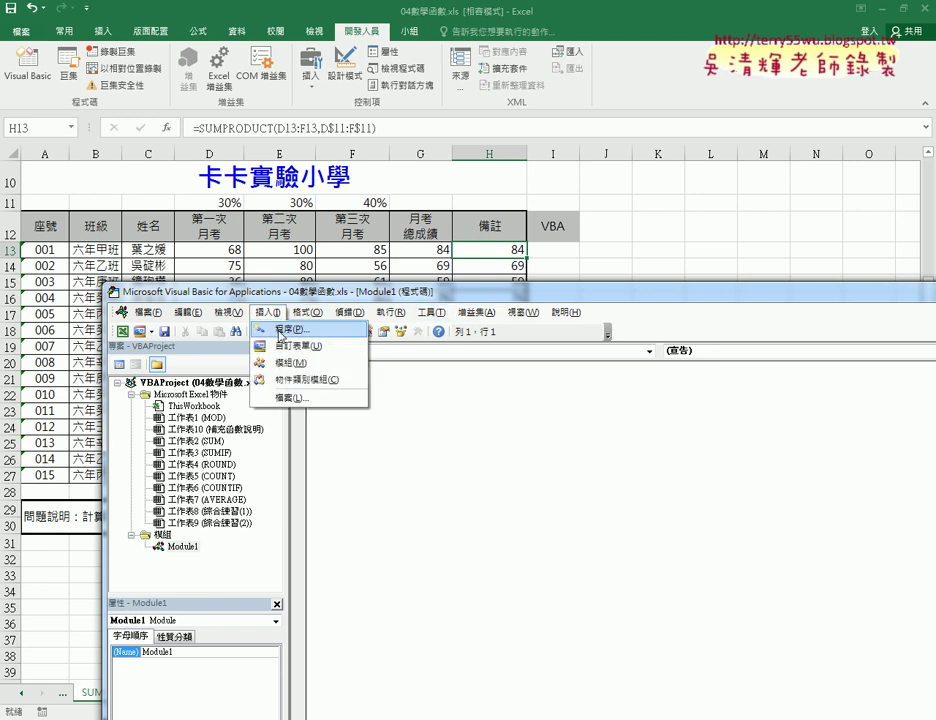
left_click(256, 330)
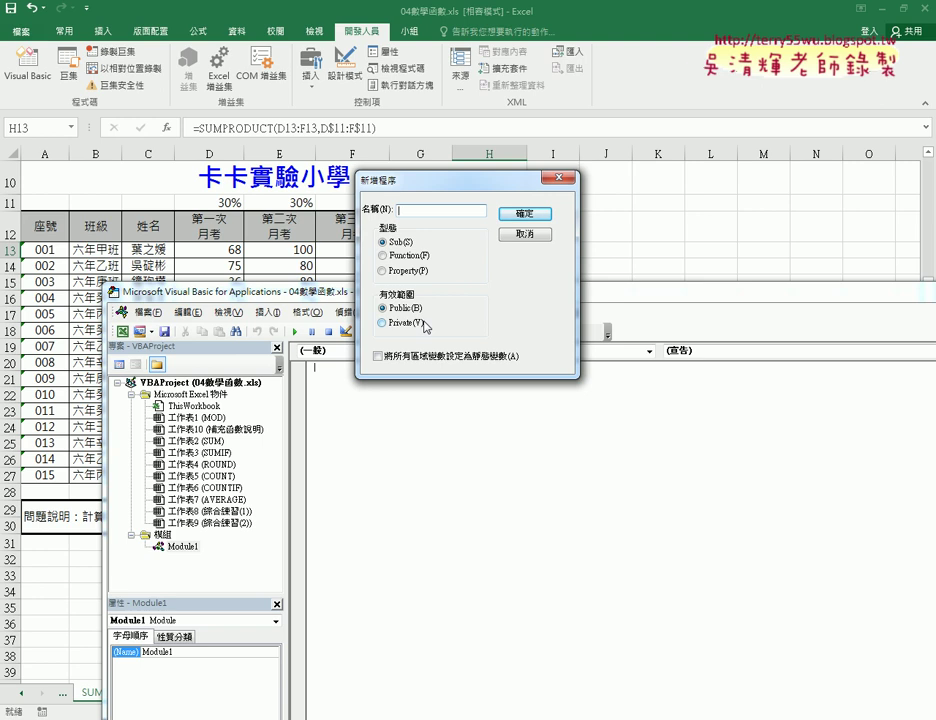
type("u")
right_click(660, 528)
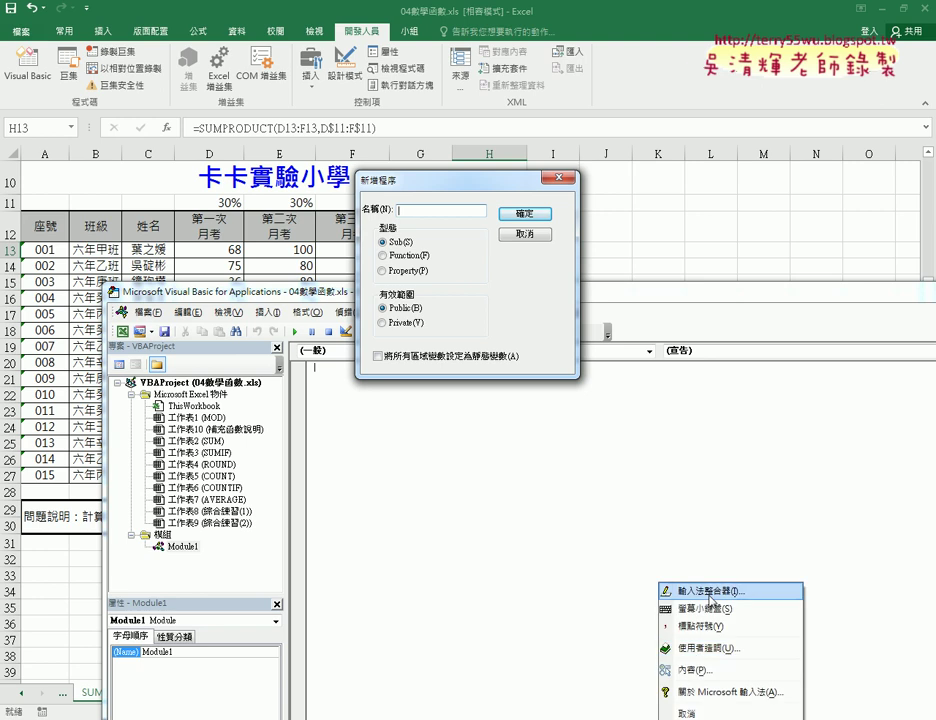
left_click(752, 673)
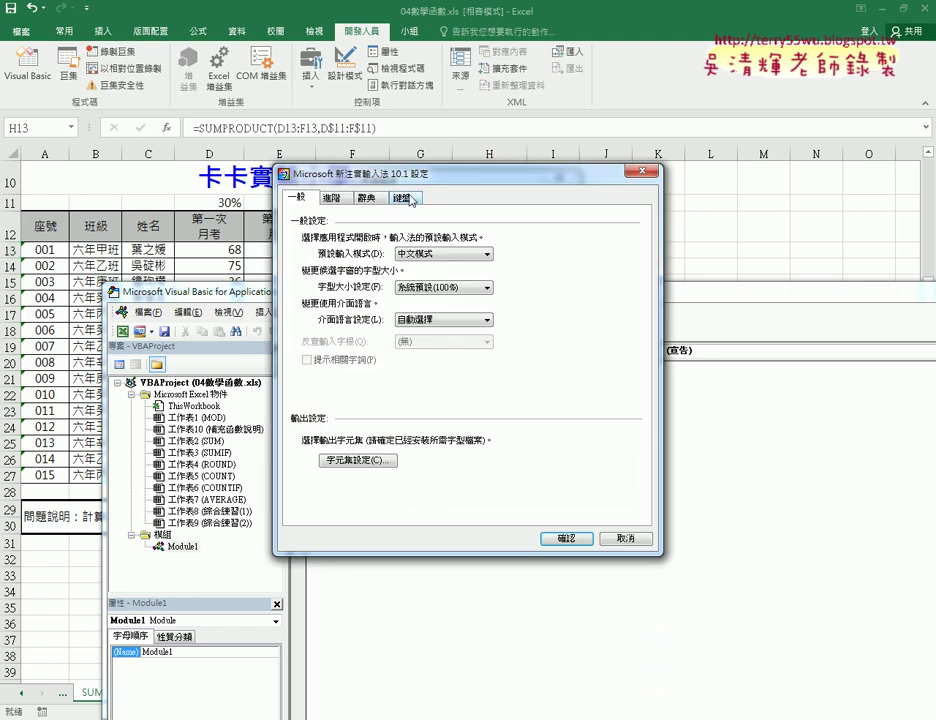
left_click(401, 198)
left_click(423, 281)
left_click(407, 309)
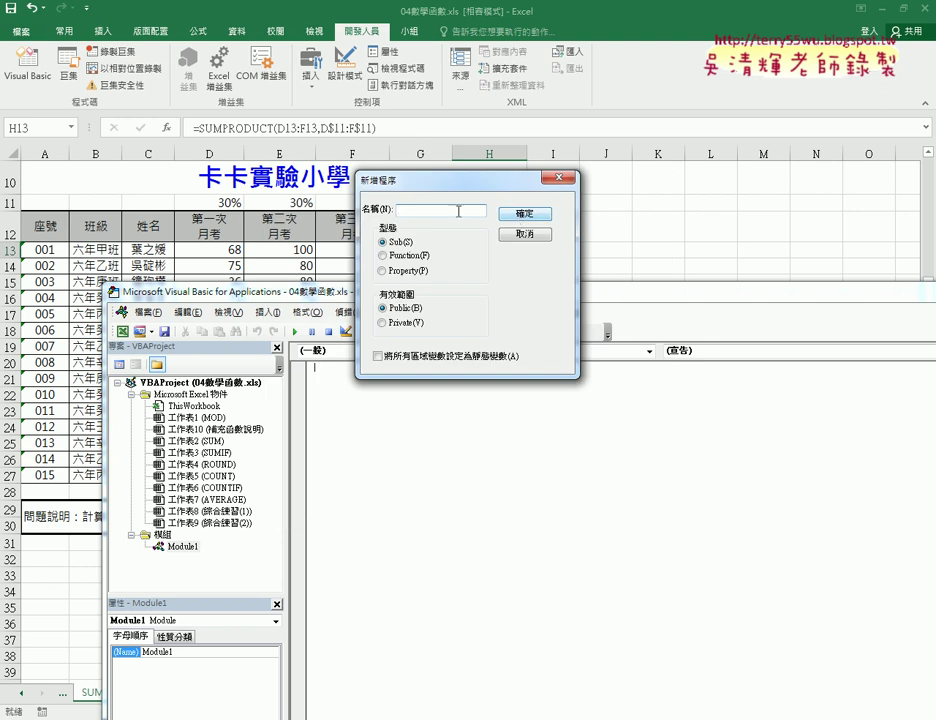
type("月")
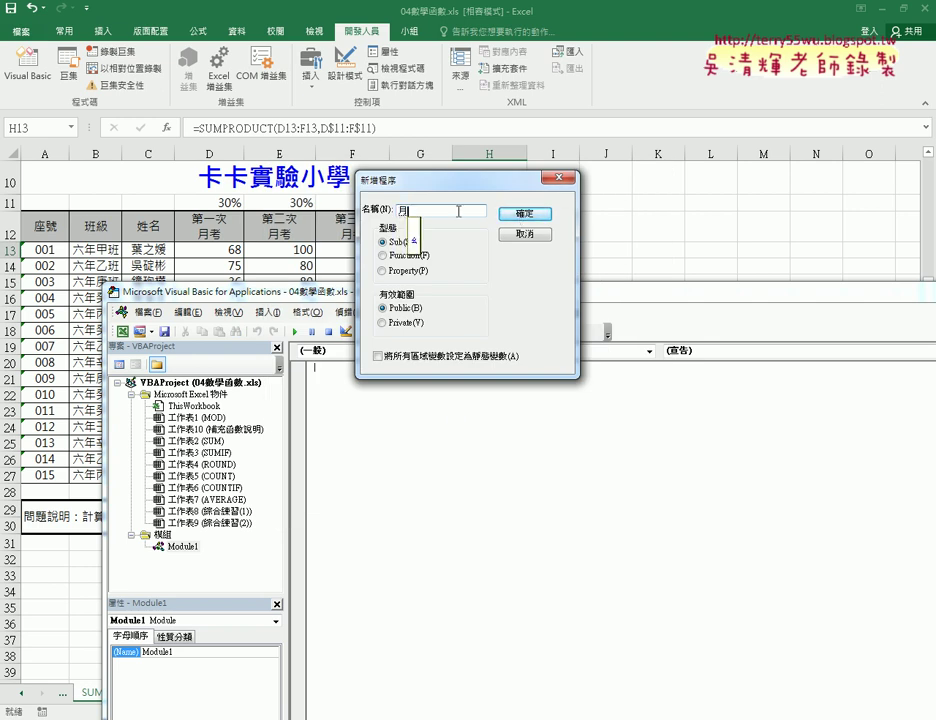
type("考")
- Switch to the 04數學函數程式碼.docx document in Chrome and copy the complete Public Sub 月考_公式() code
mouse_move(121, 719)
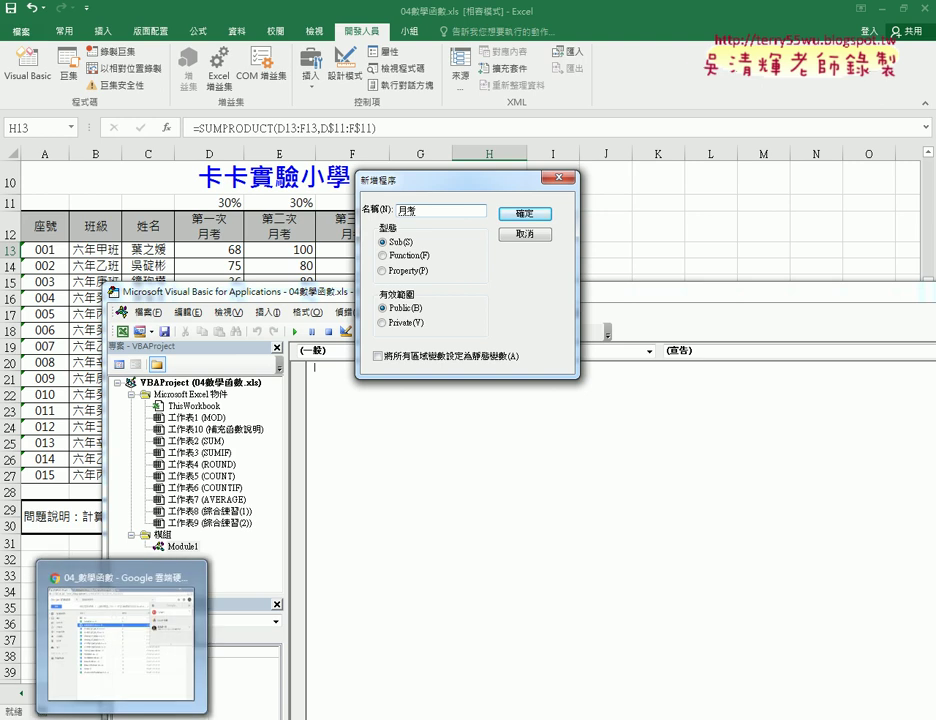
left_click(125, 650)
left_click(205, 10)
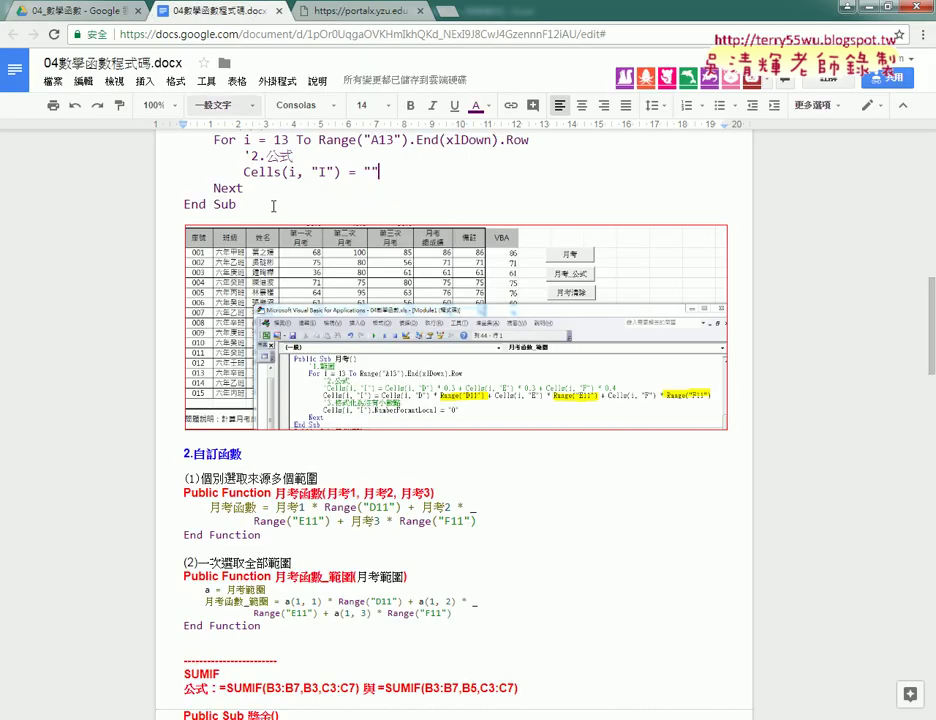
scroll(285, 280, "up", 5)
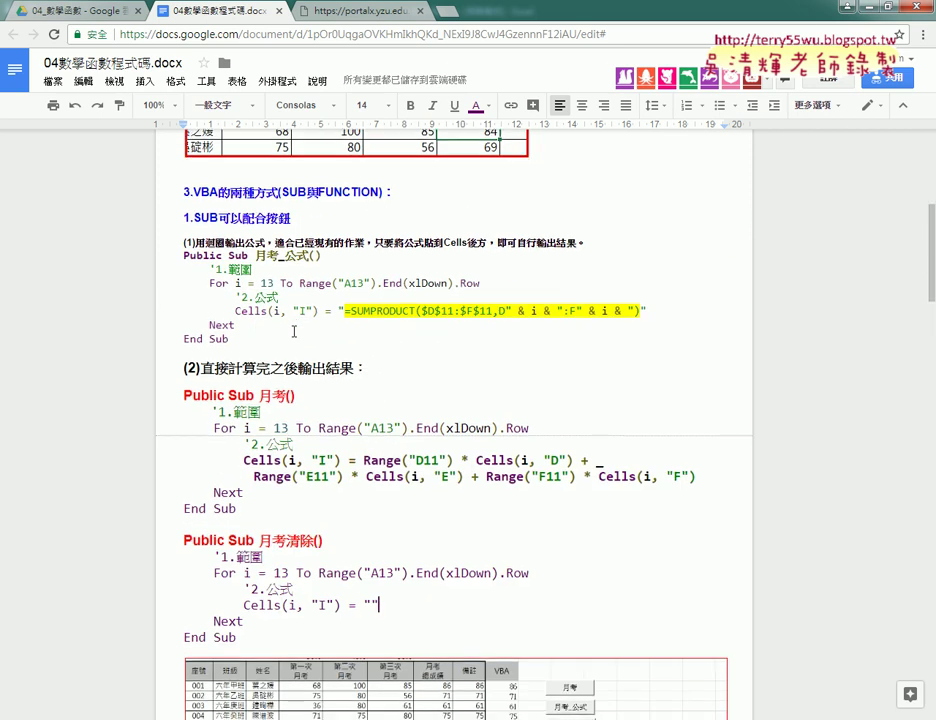
scroll(294, 331, "up", 1)
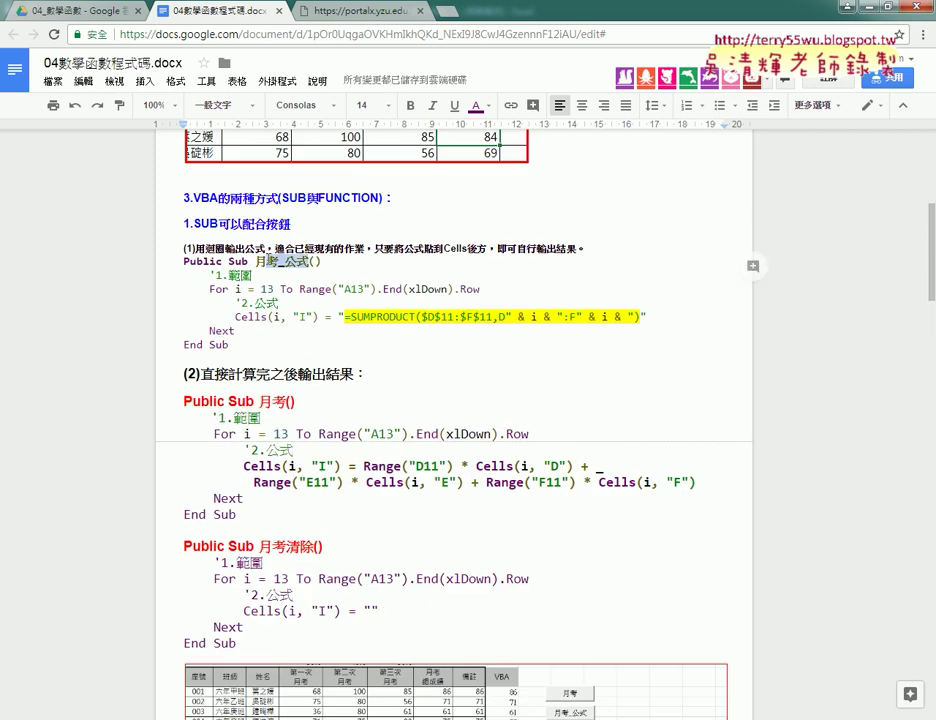
left_click_drag(272, 262, 268, 262)
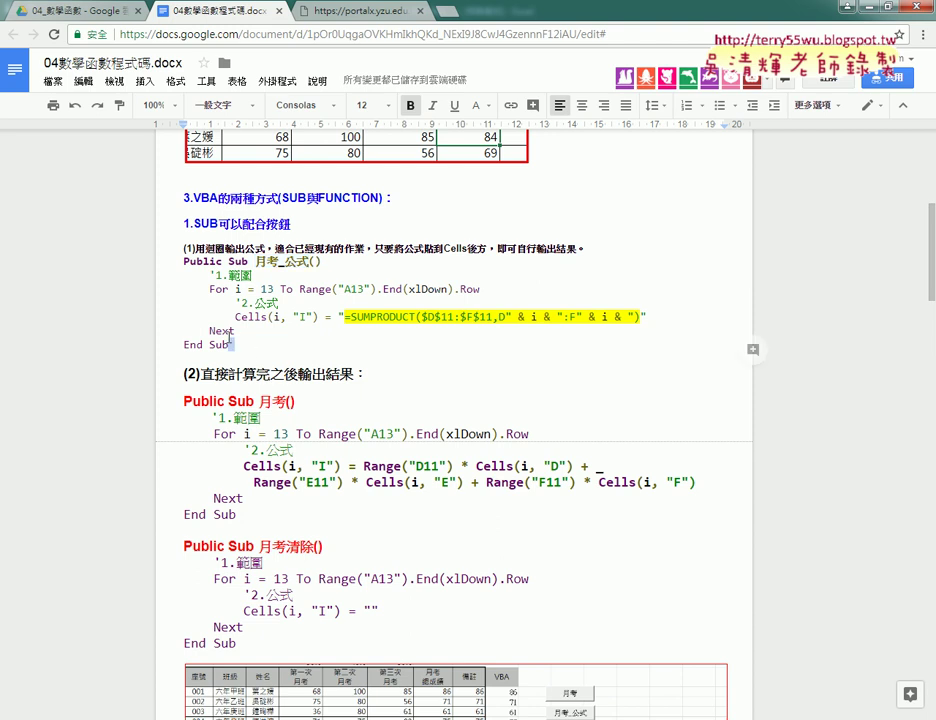
left_click_drag(230, 345, 174, 263)
key("ctrl+c")
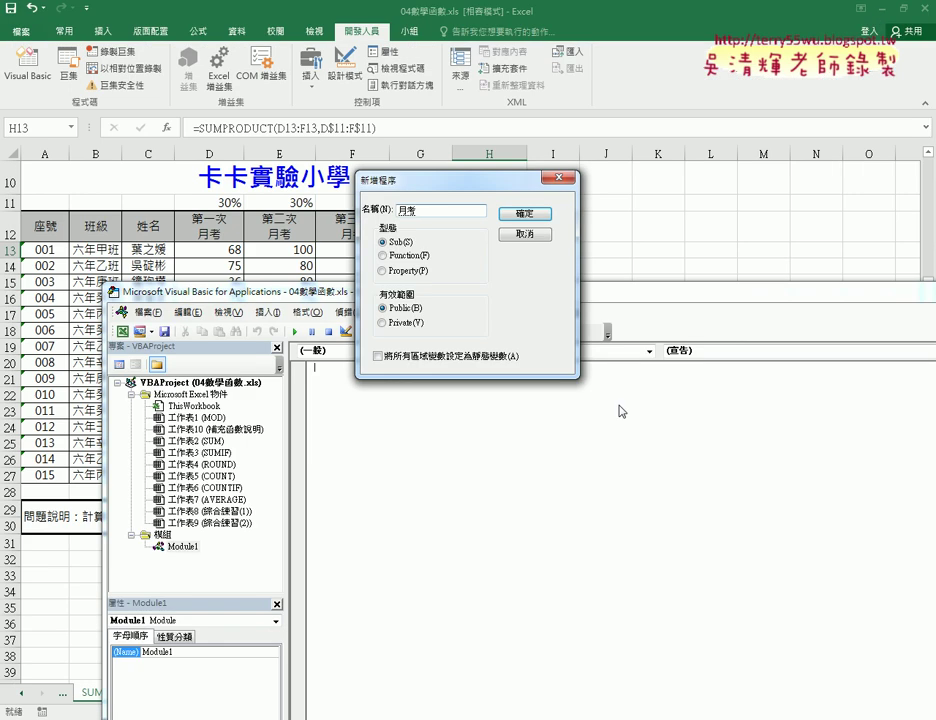
- Discard the unfinished new-procedure entry and paste the copied 月考_公式 code into Module1
key("BackSpace")
key("BackSpace")
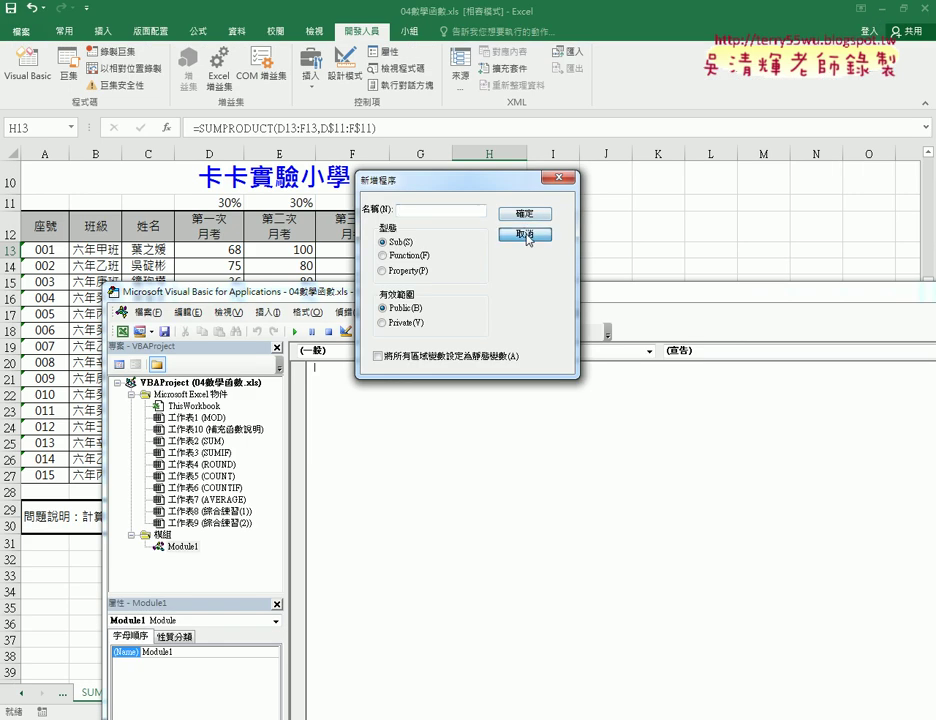
left_click(527, 236)
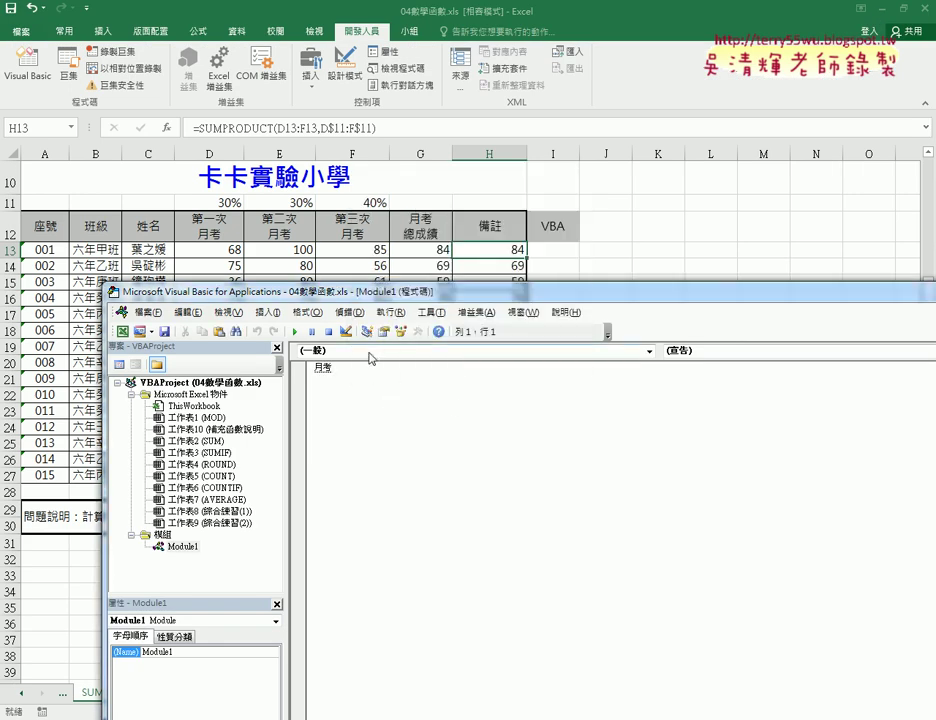
key("ctrl+v")
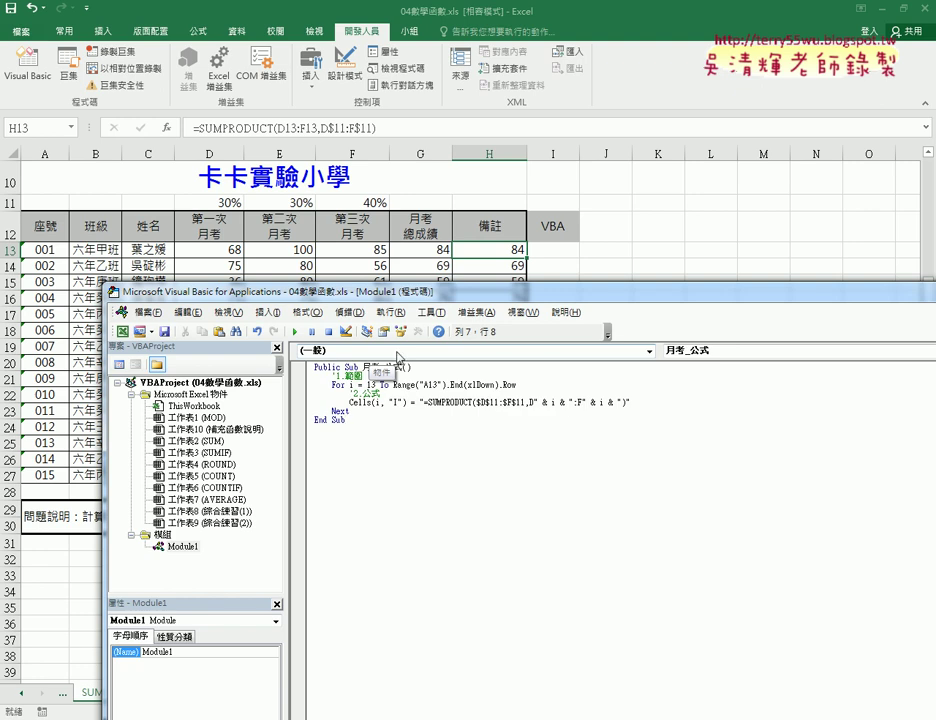
- Delete the body of 月考_公式, keeping only the Public Sub and End Sub lines
left_click(345, 400)
left_click_drag(348, 411, 285, 371)
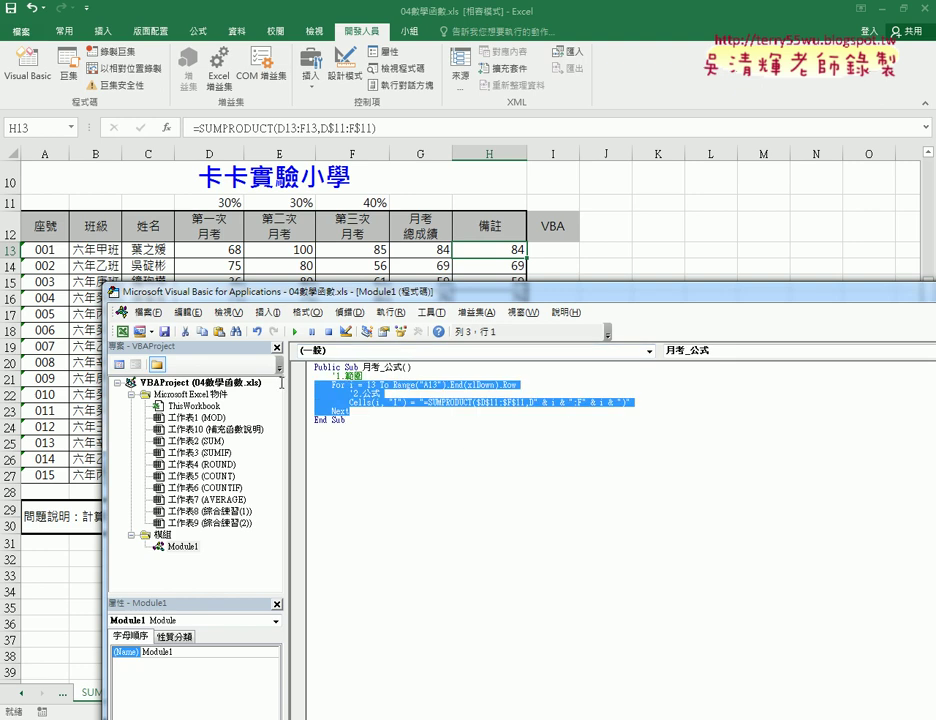
key("Delete")
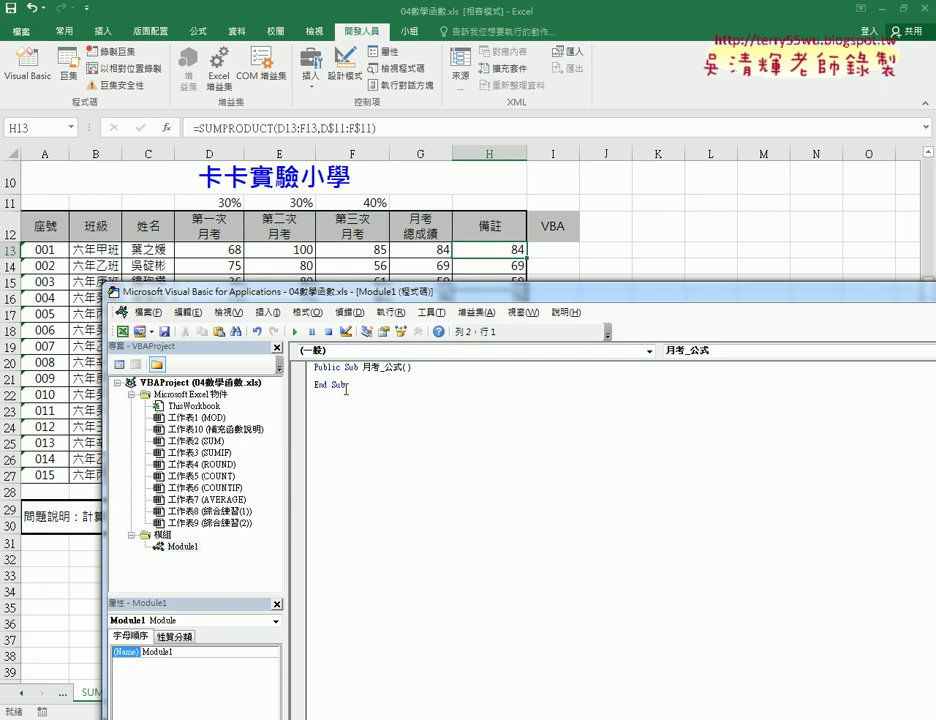
- Enlarge the code font size in the Visual Basic editor's format options (撰寫風格)
left_click(431, 312)
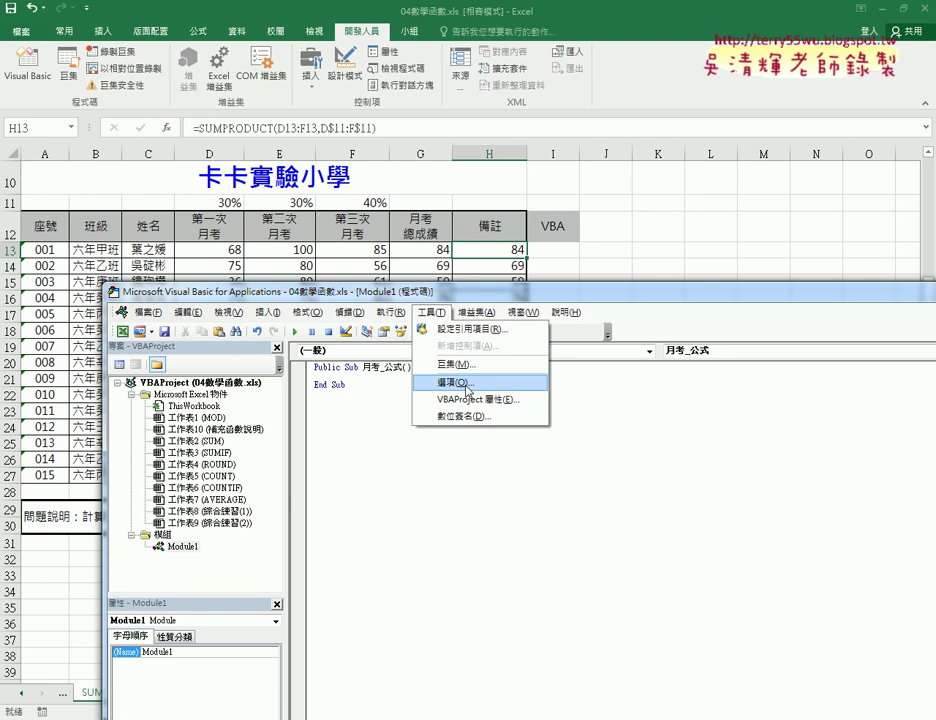
left_click(467, 385)
left_click(379, 189)
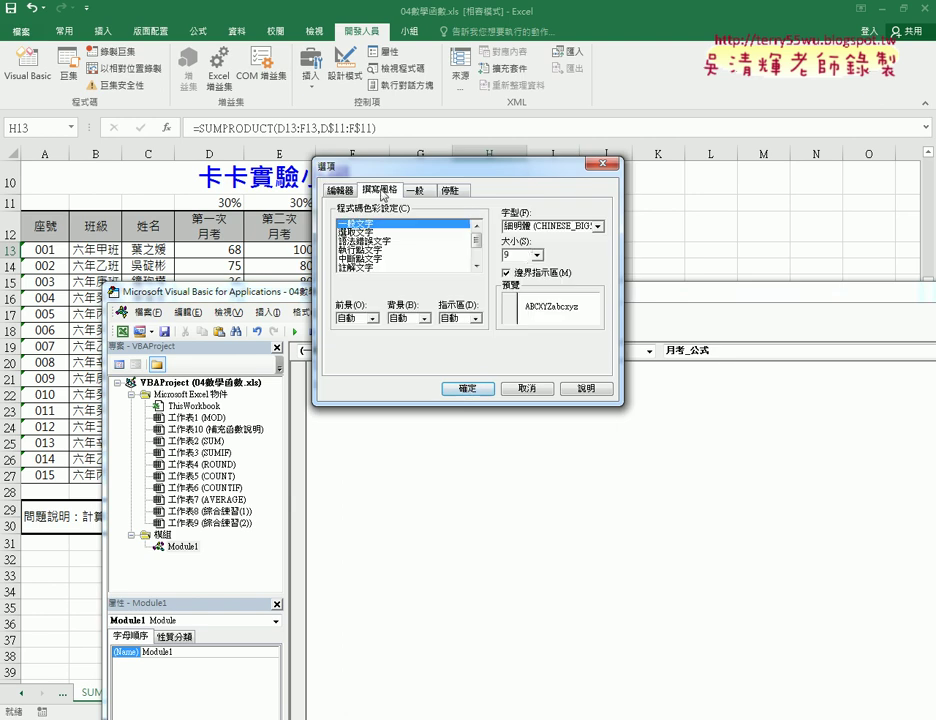
left_click(537, 255)
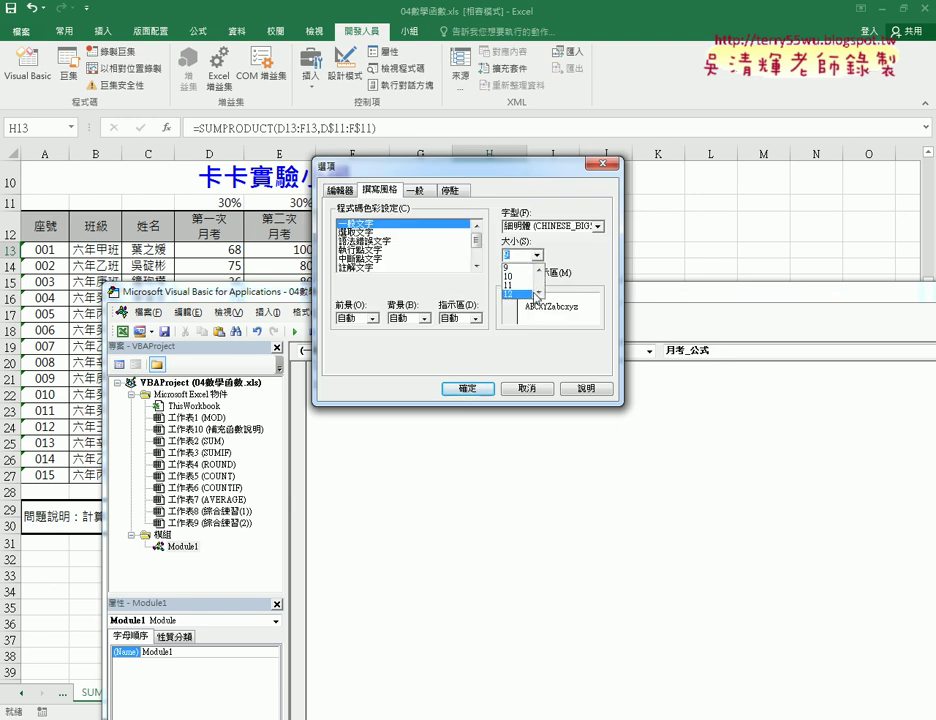
left_click(538, 292)
left_click(518, 294)
left_click(484, 389)
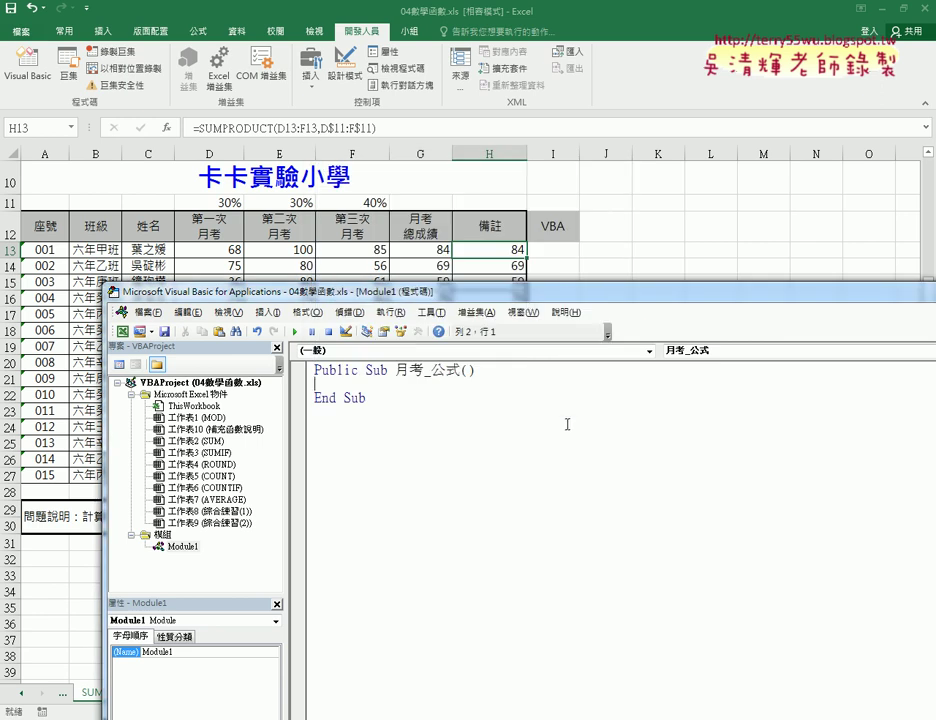
- Write an indented For i = 13 To 27 … Next loop inside the 月考_公式 procedure
left_click_drag(527, 303, 570, 305)
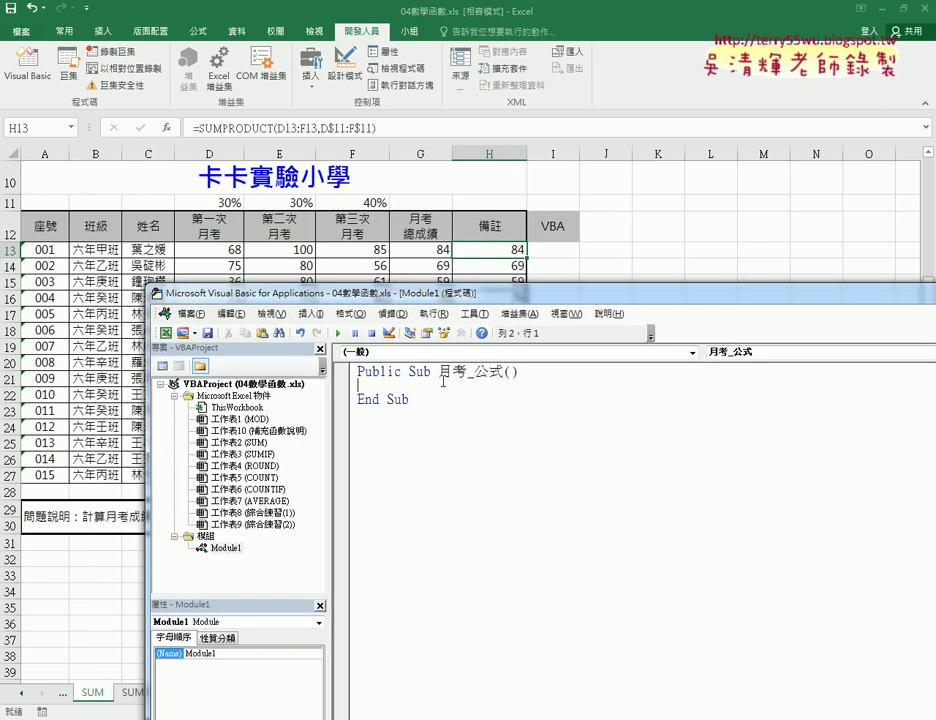
key("Tab")
key("ctrl+space")
type("for i=13 to 27")
key("Return")
key("Return")
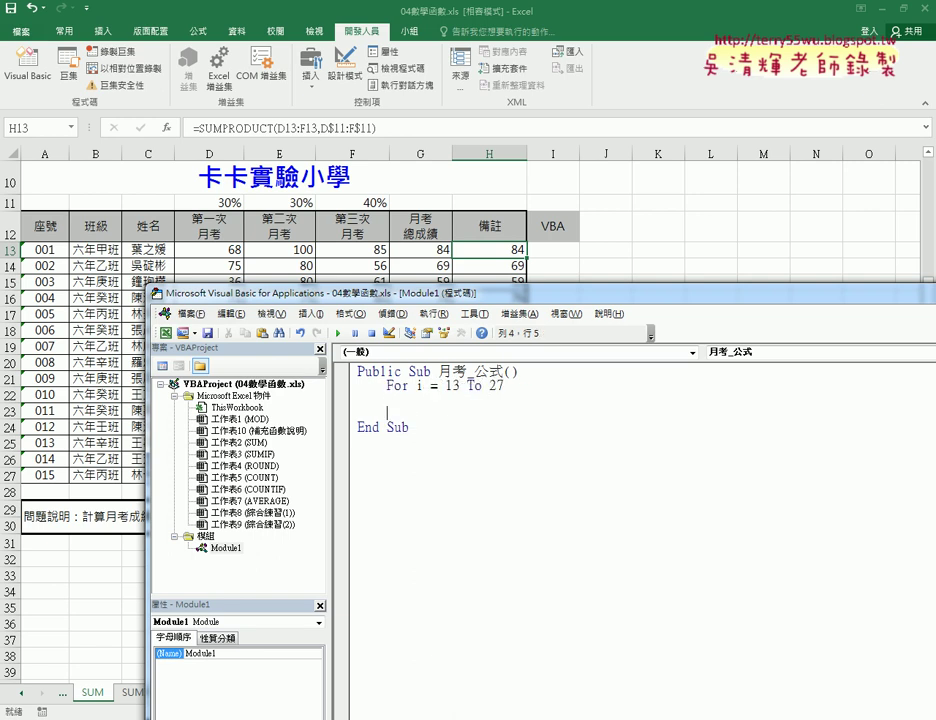
type("next")
key("Up")
- Add the line Cells(i, "I") = "" inside the For loop, with an empty string as the assigned value
double_click(495, 385)
left_click(431, 400)
type("cells(")
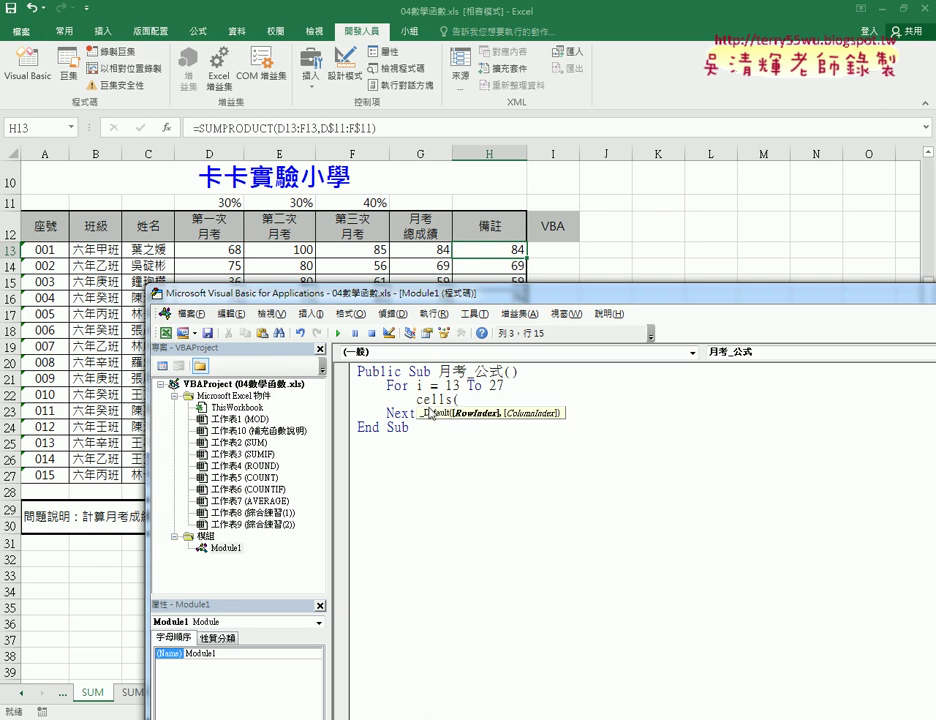
type("i,")
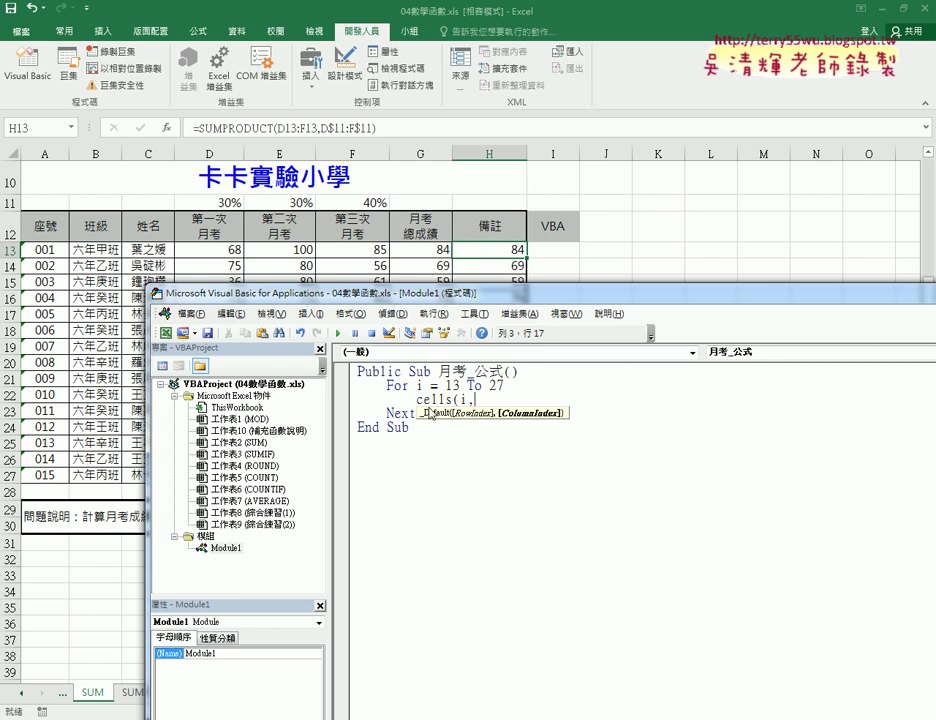
type("\"I\")")
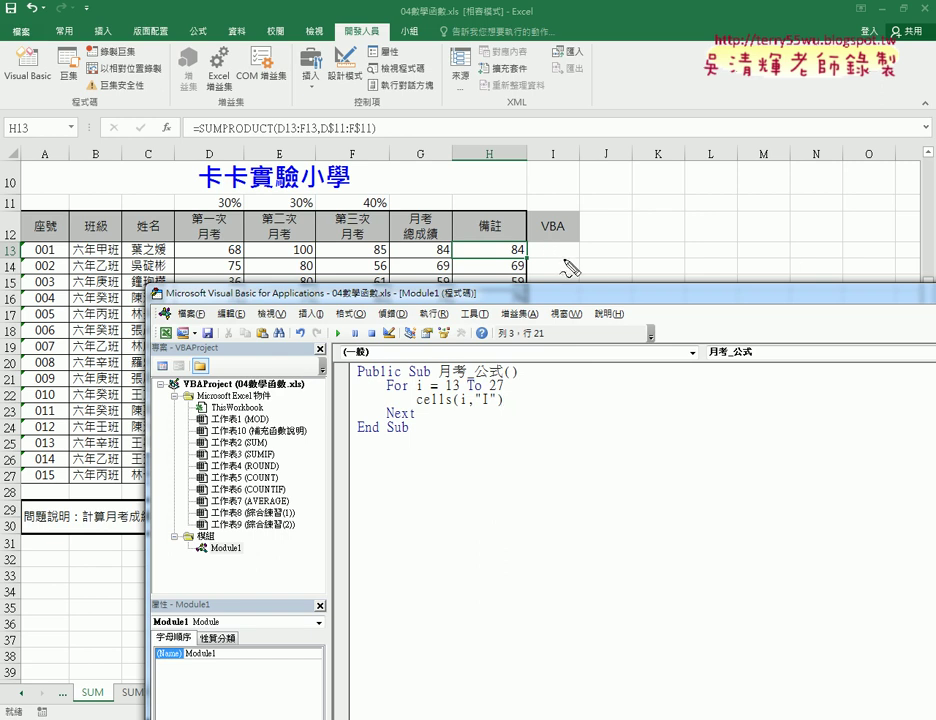
mouse_move(562, 258)
left_mouse_down()
mouse_move(522, 243)
mouse_move(563, 255)
mouse_move(552, 251)
left_mouse_up()
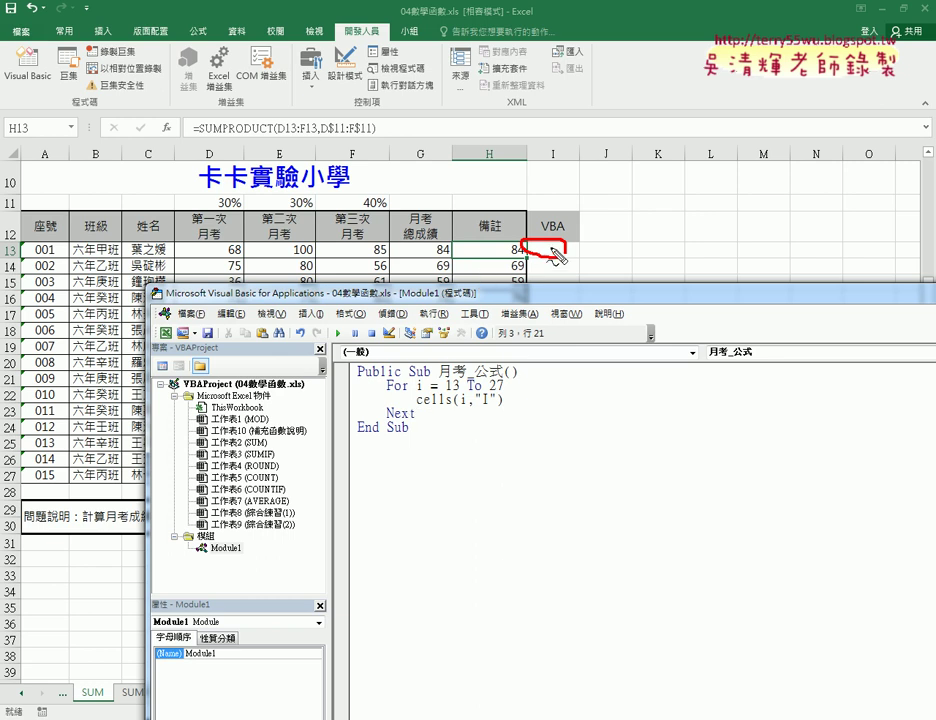
key("Escape")
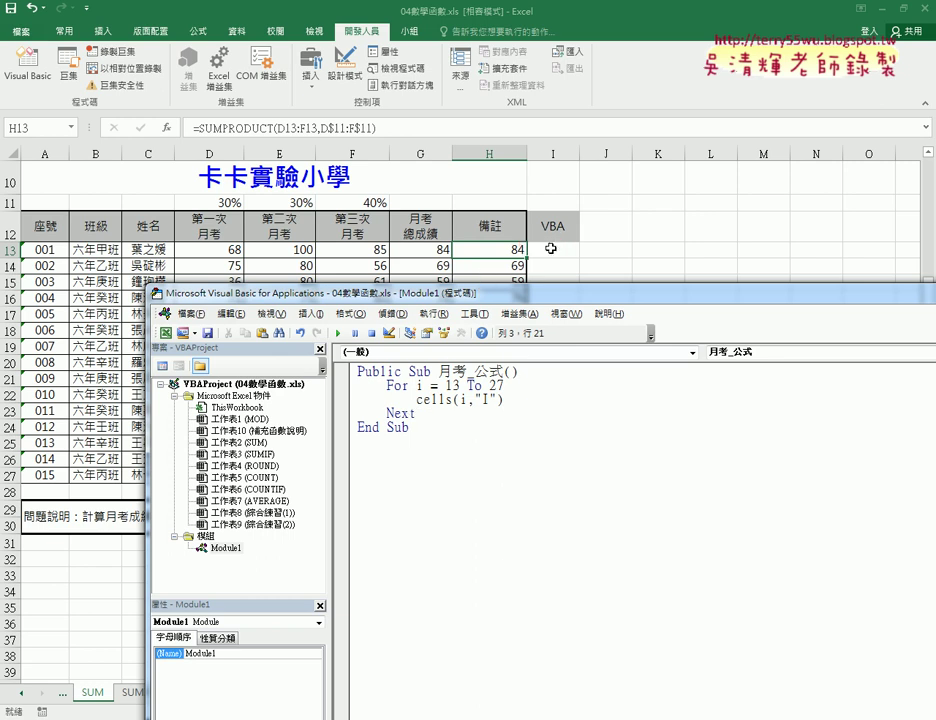
type("=\"\"")
left_click(564, 438)
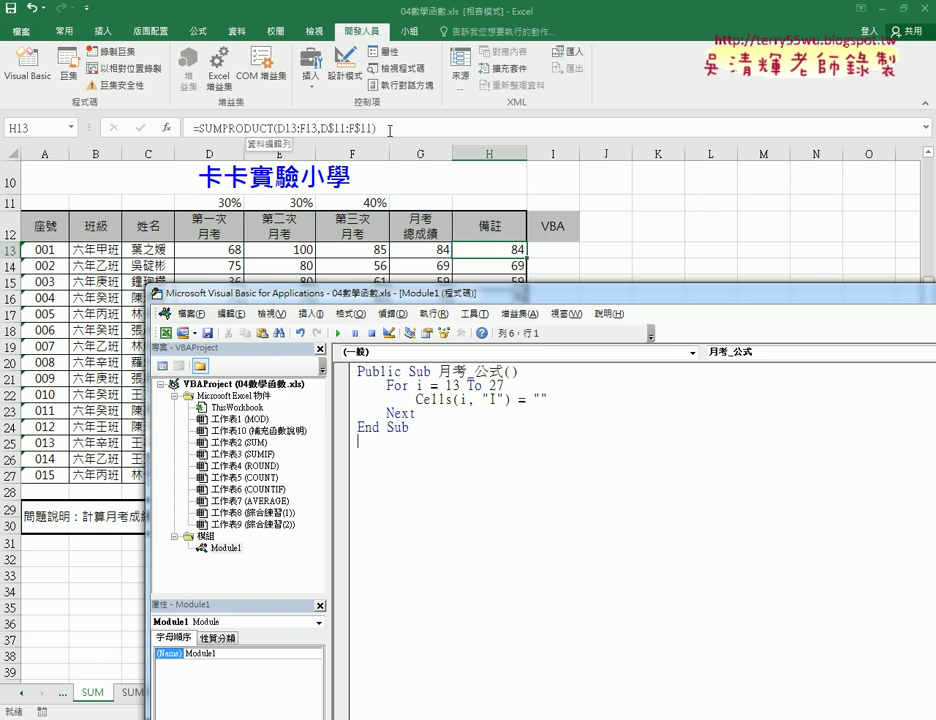
- Copy the full SUMPRODUCT formula text from cell H13 in the Excel worksheet
left_click(389, 130)
left_click(370, 130)
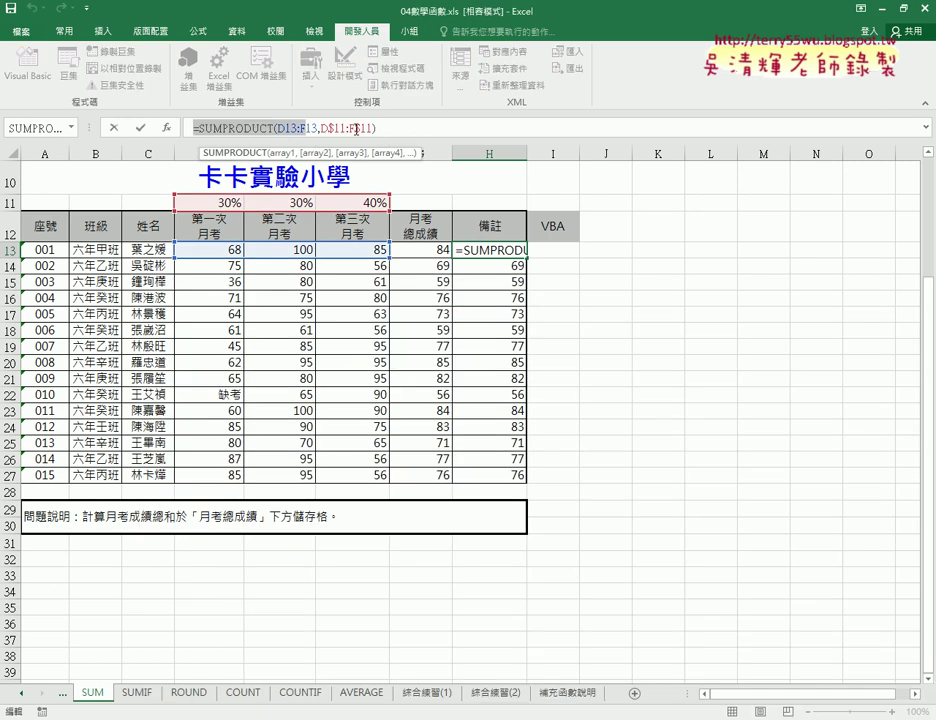
left_click_drag(357, 130, 416, 127)
key("super+c")
right_click(310, 130)
left_click(330, 156)
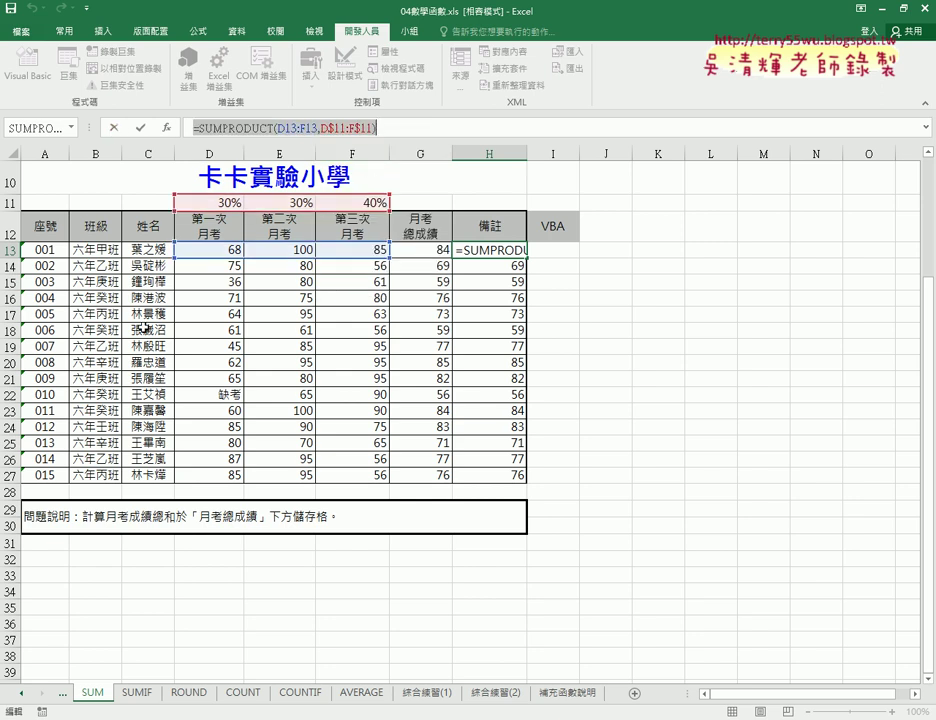
- Cancel the open edit of cell H13 and return to the Visual Basic editor
key("super+t")
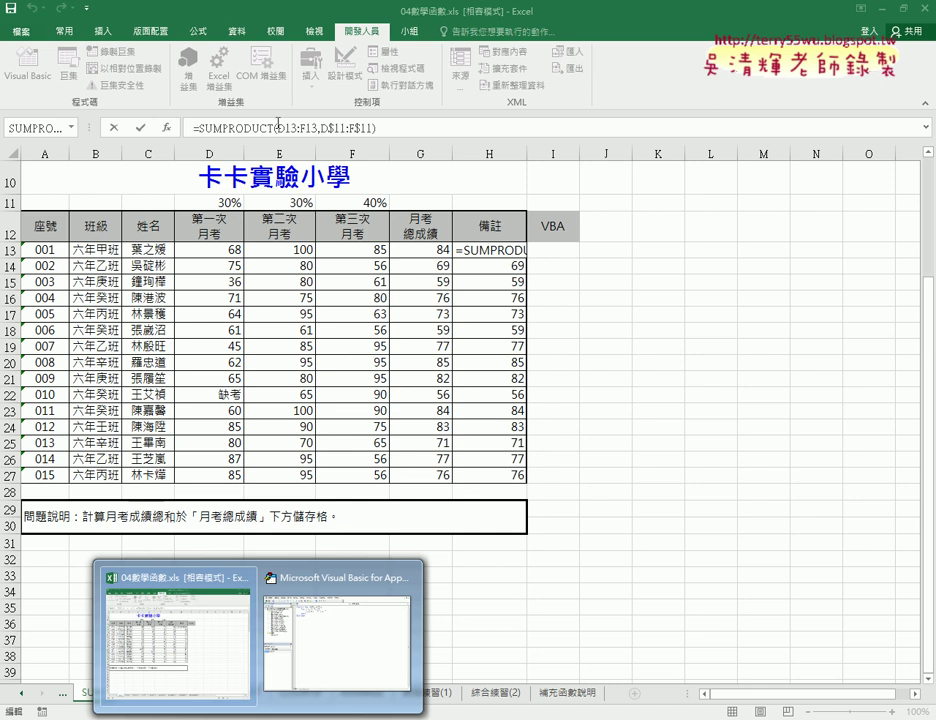
key("Right")
key("Return")
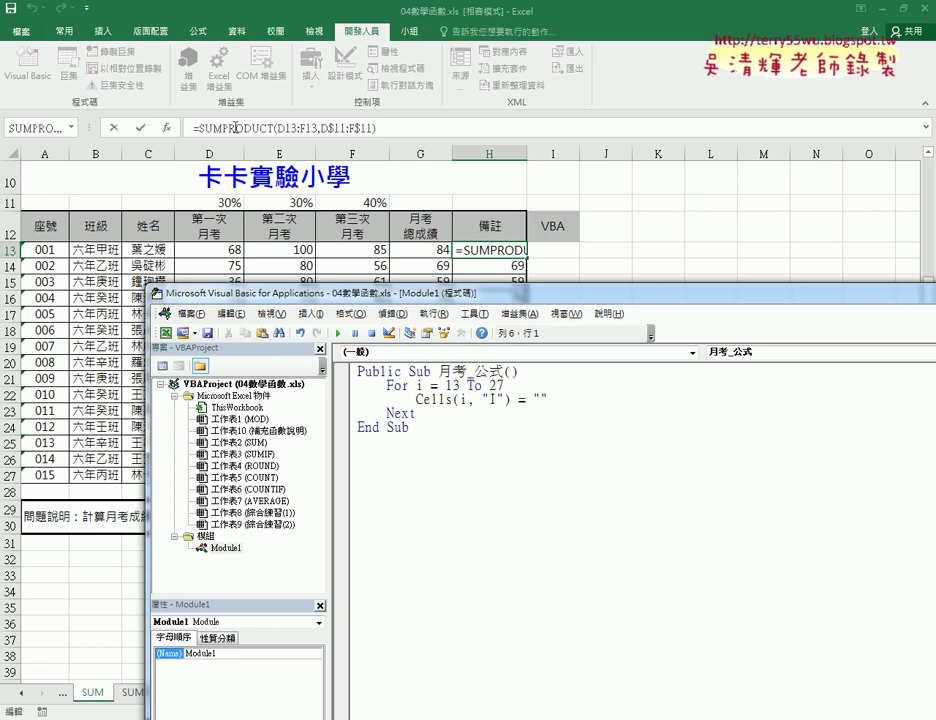
left_click(113, 129)
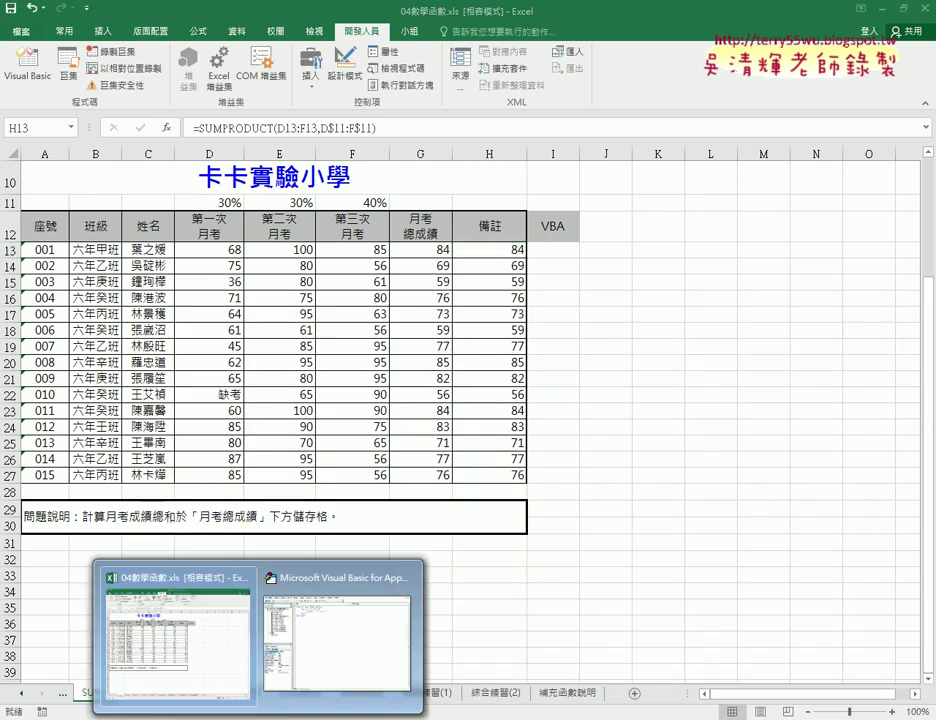
left_click(328, 656)
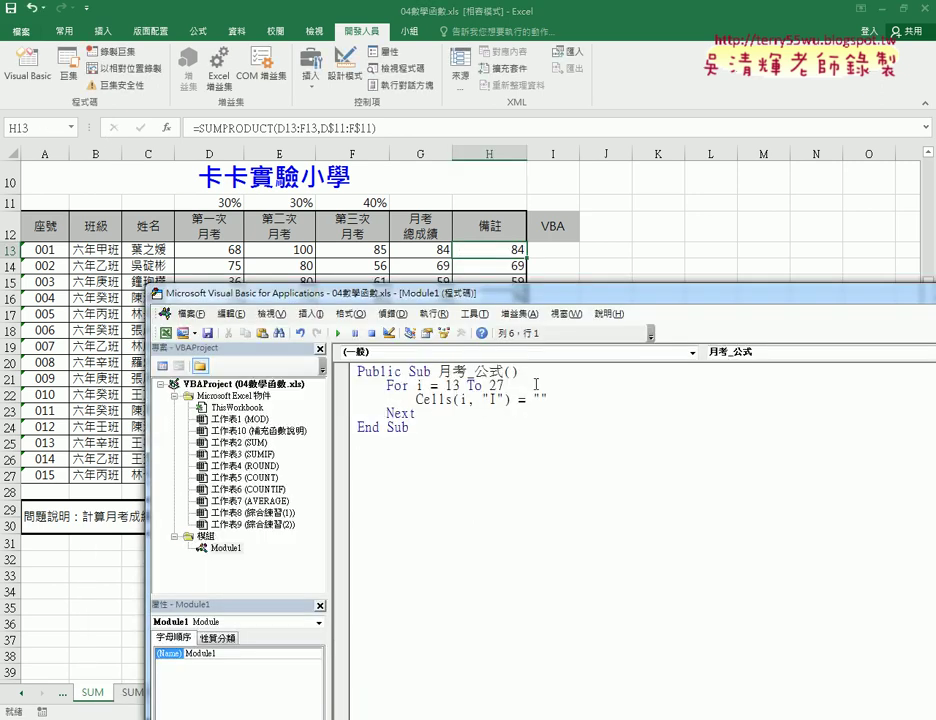
- Paste the copied SUMPRODUCT formula between the empty quotes of the Cells(i, "I") assignment
right_click(538, 399)
left_click(569, 441)
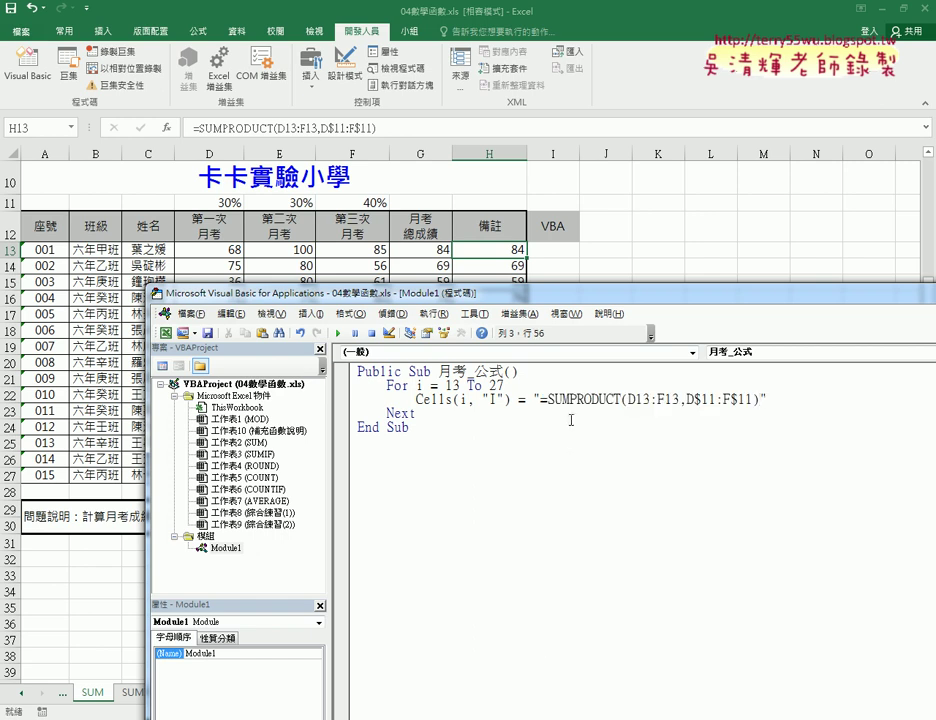
left_click_drag(540, 399, 760, 399)
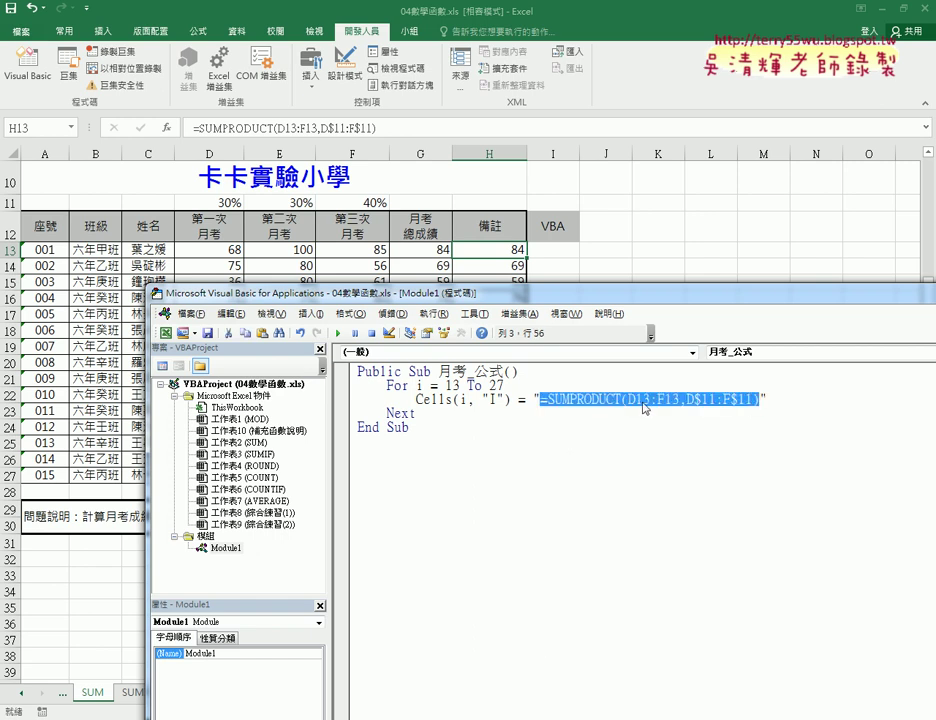
- Step through the first two loop passes of the 月考_公式 procedure and run the rest to completion
left_click(461, 404)
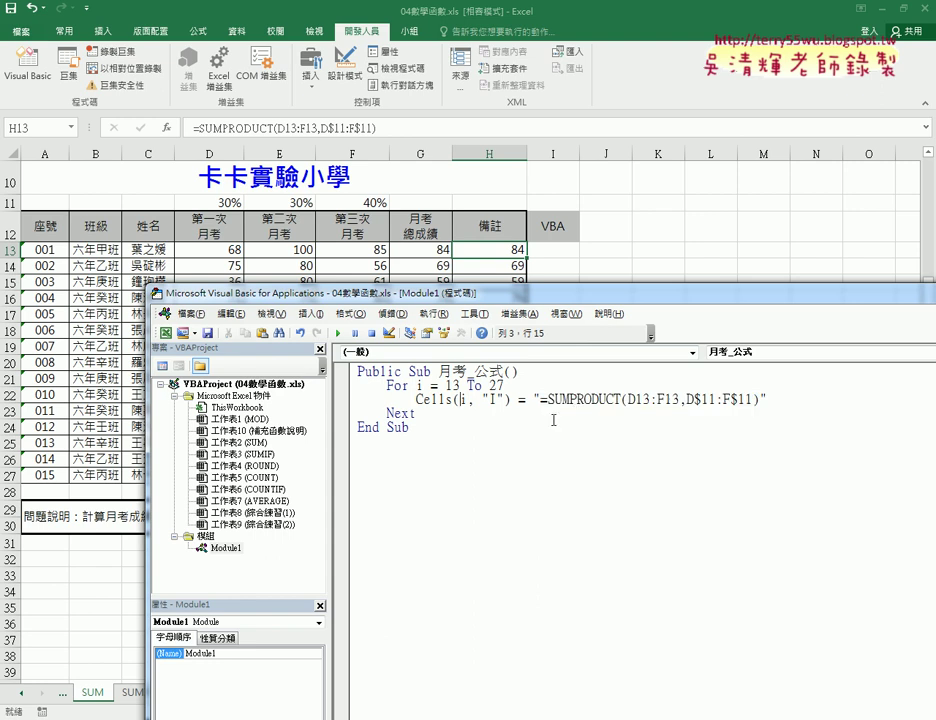
key("F8")
key("F8")
key("F8")
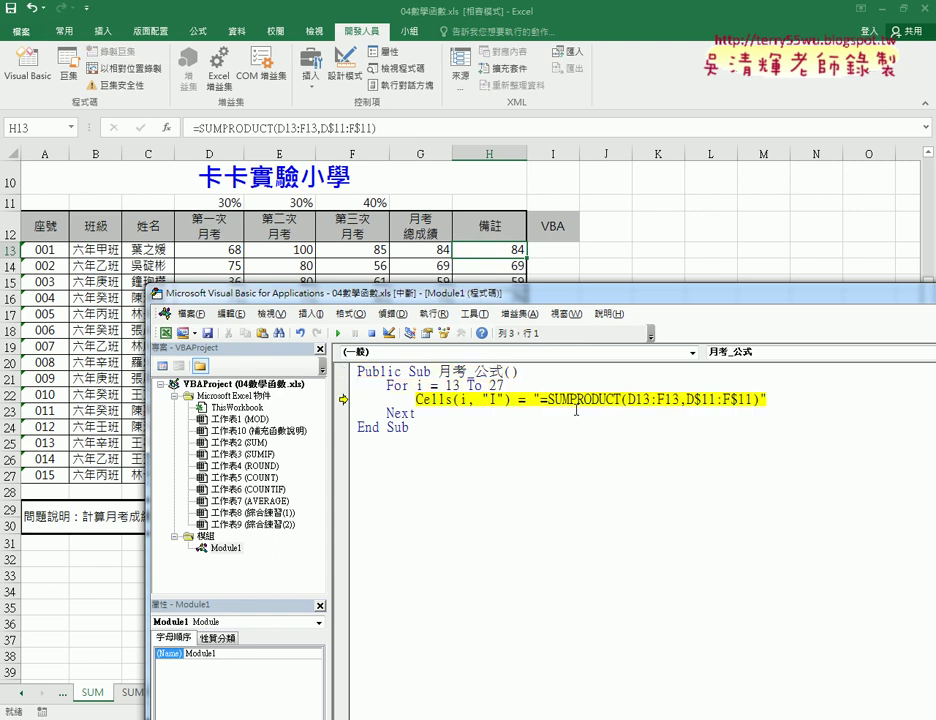
key("F8")
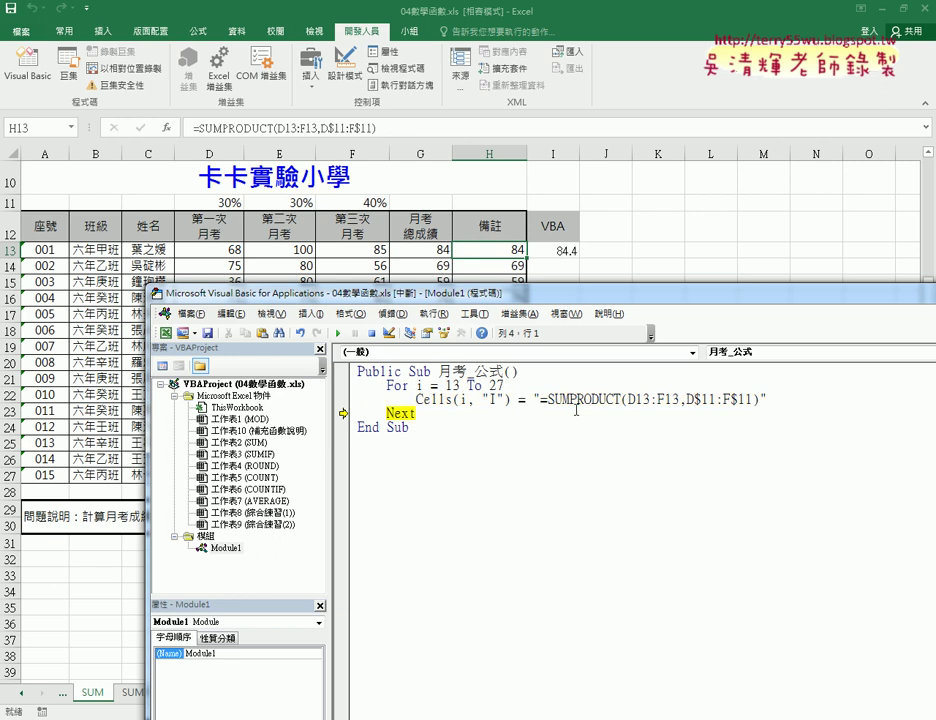
key("F8")
key("F8")
key("F8")
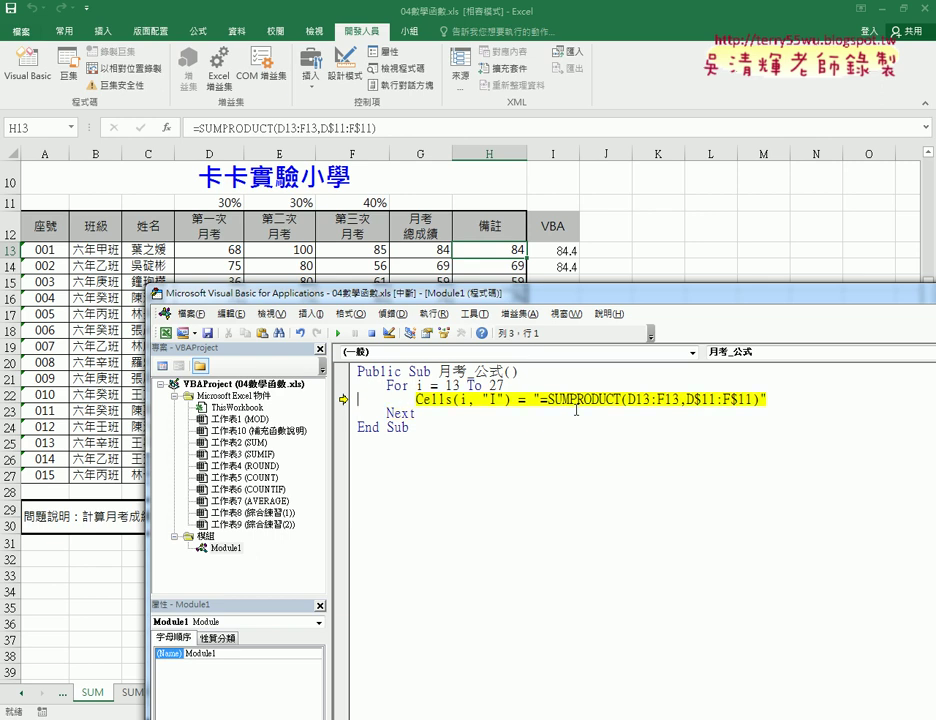
left_click_drag(633, 399, 680, 399)
left_click(338, 333)
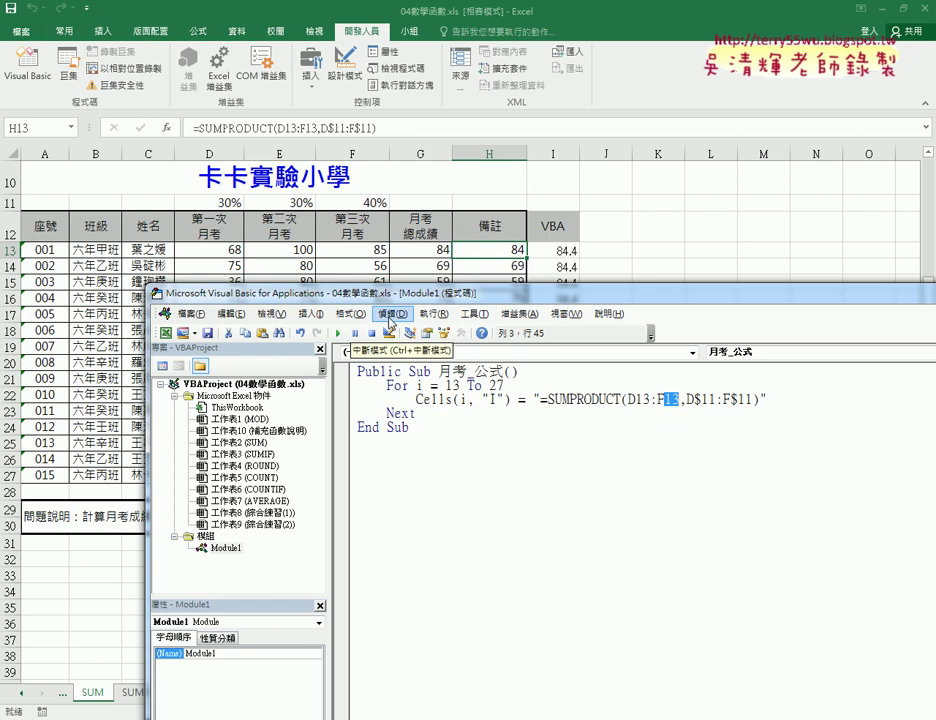
- Compare the row references in the formulas of I13:I15 and H13:H15 in the worksheet, and return to the Visual Basic editor
left_click_drag(448, 299, 434, 492)
left_click(562, 250)
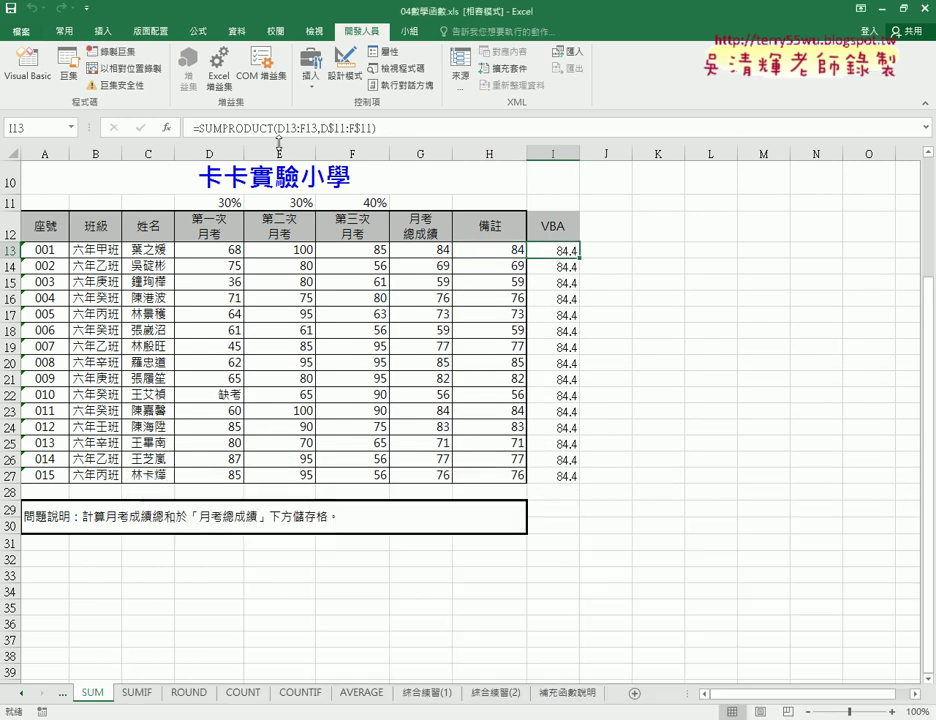
left_click(565, 268)
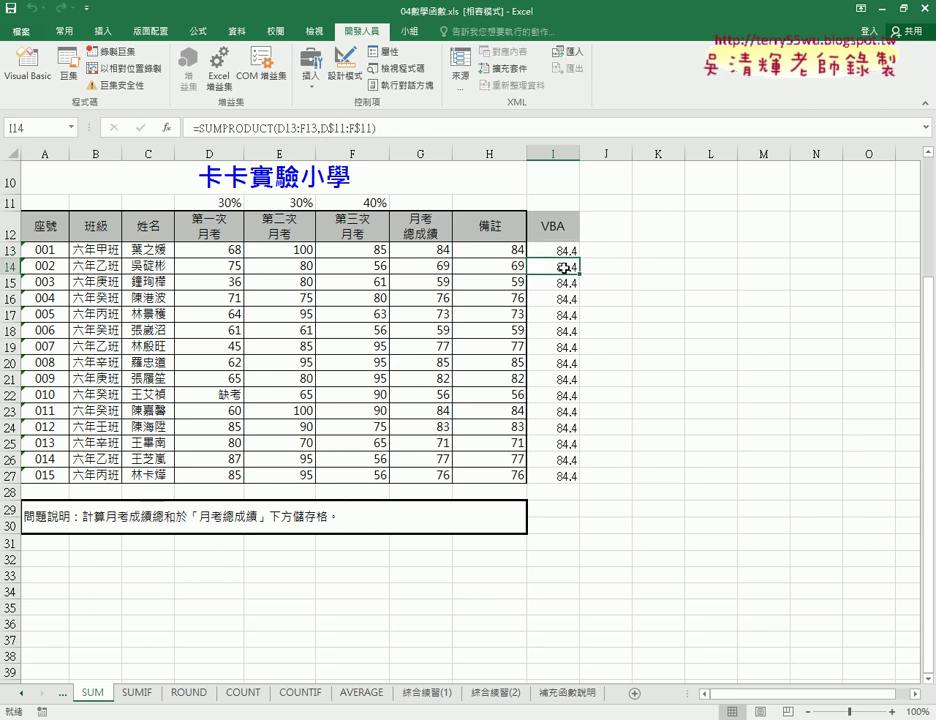
left_click(563, 282)
left_click(560, 250)
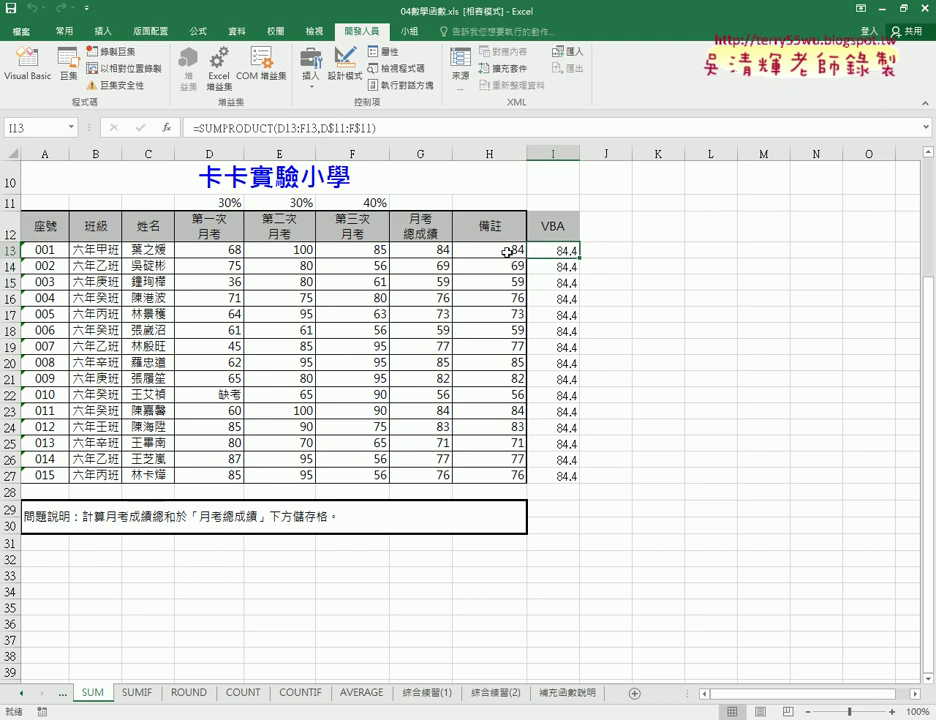
left_click(507, 252)
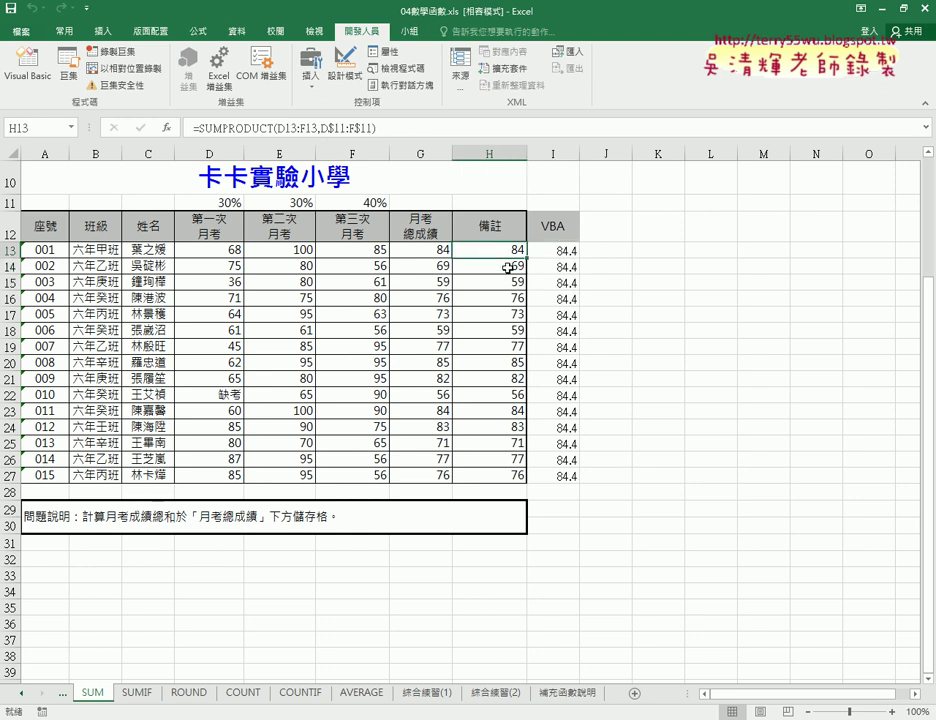
left_click(508, 267)
left_click(511, 283)
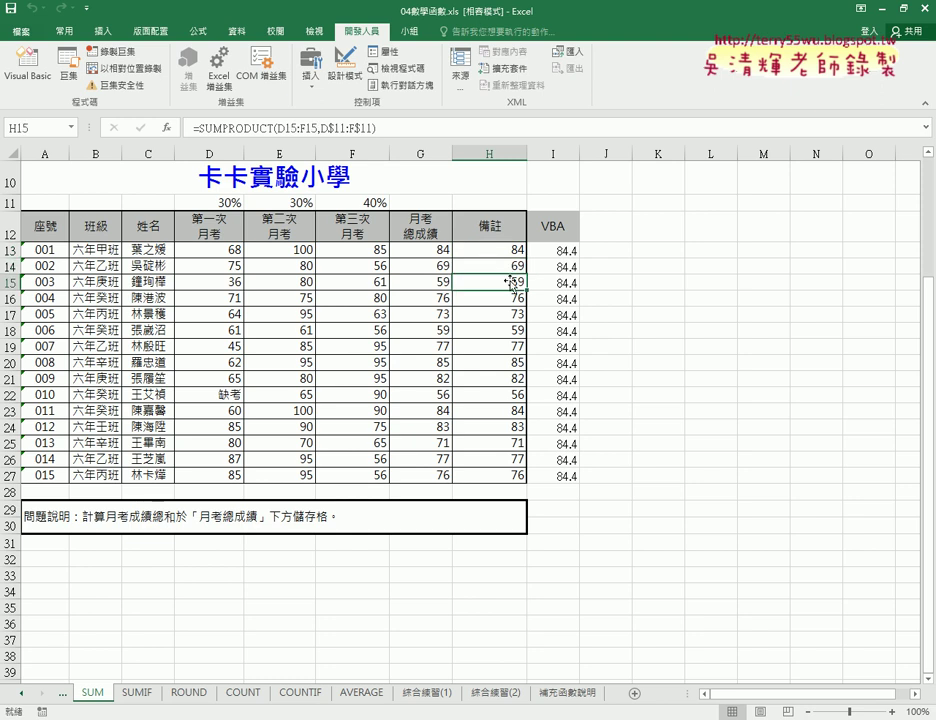
left_click(510, 252)
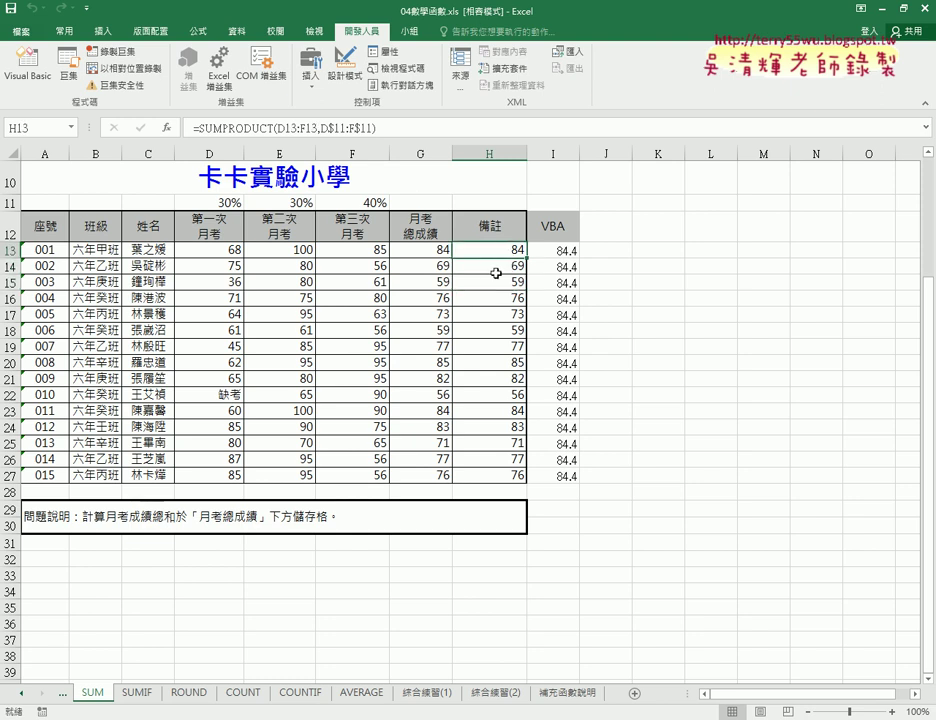
left_click(500, 270)
left_click(487, 250)
left_click(501, 267)
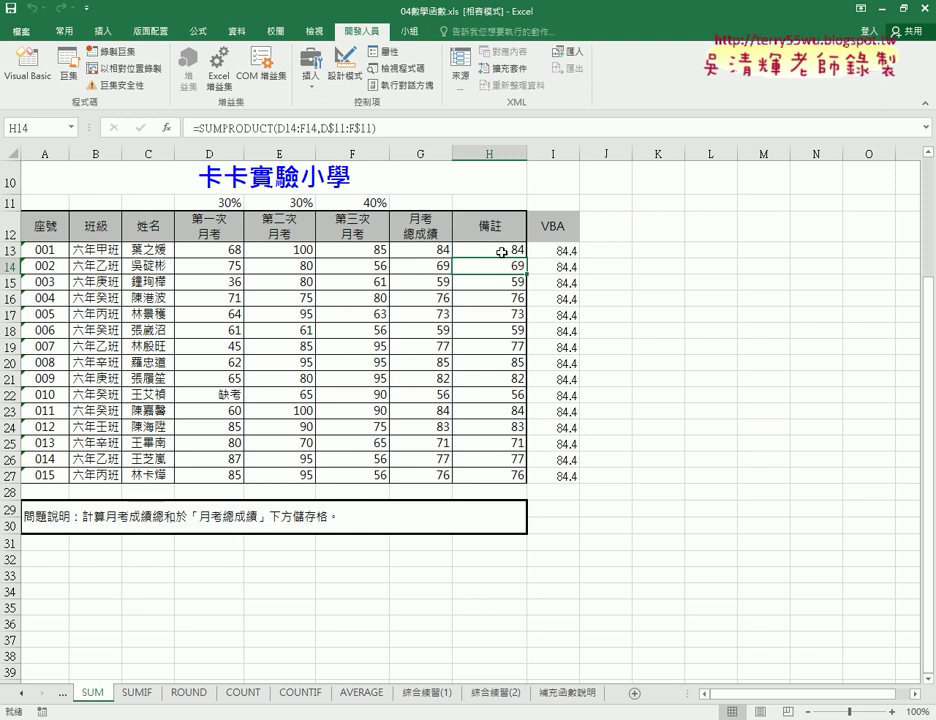
left_click(501, 252)
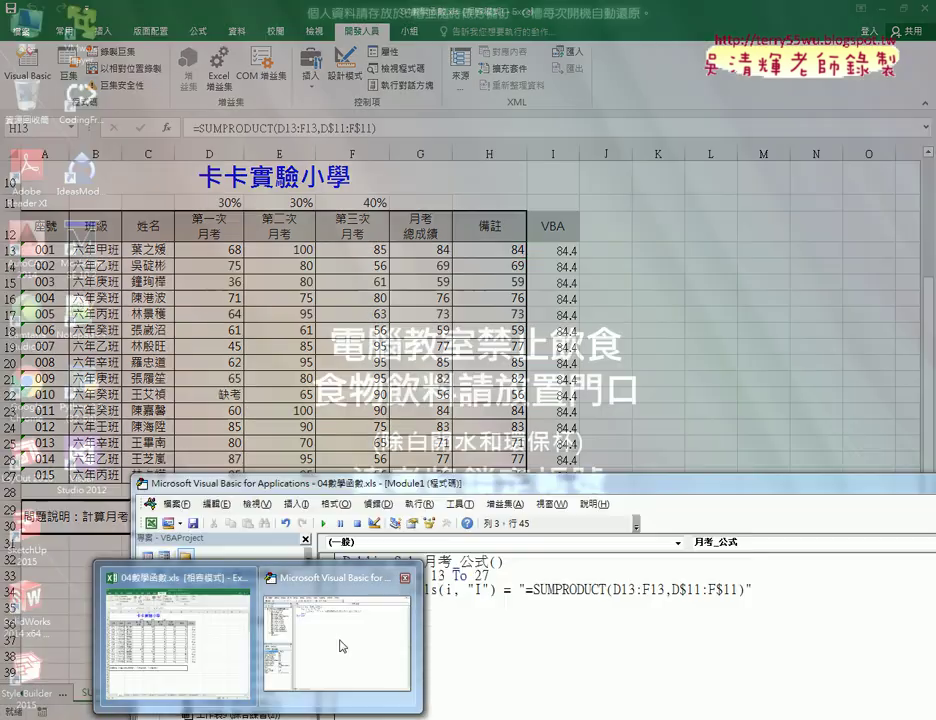
left_click(345, 642)
left_click_drag(523, 470, 410, 355)
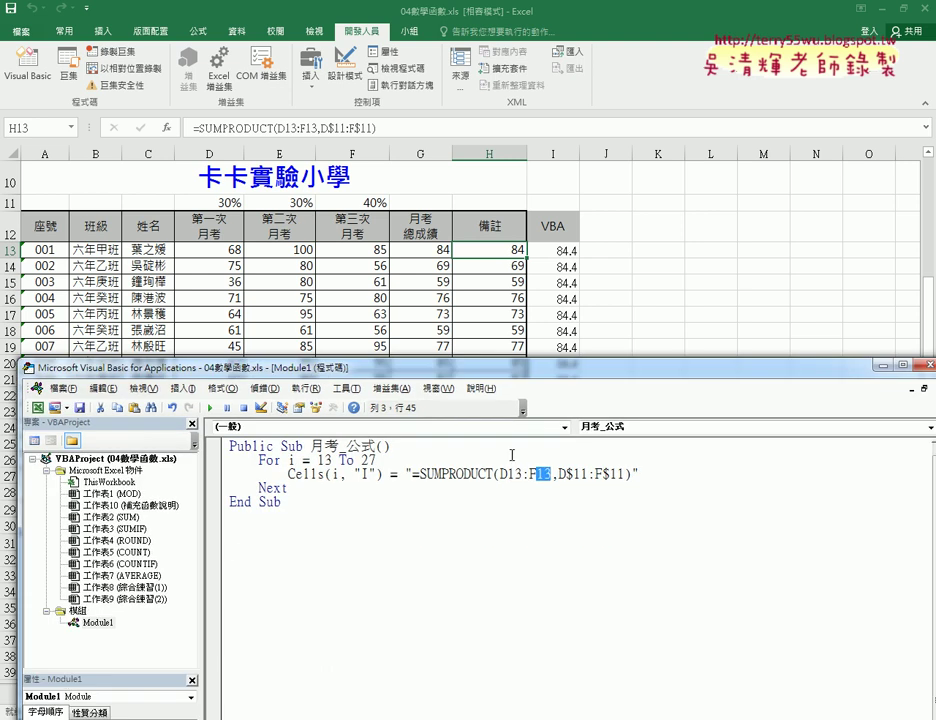
- Try replacing the row number 13 in D13 with a plain i inside the formula string
double_click(290, 461)
left_click_drag(506, 474, 521, 476)
type("i")
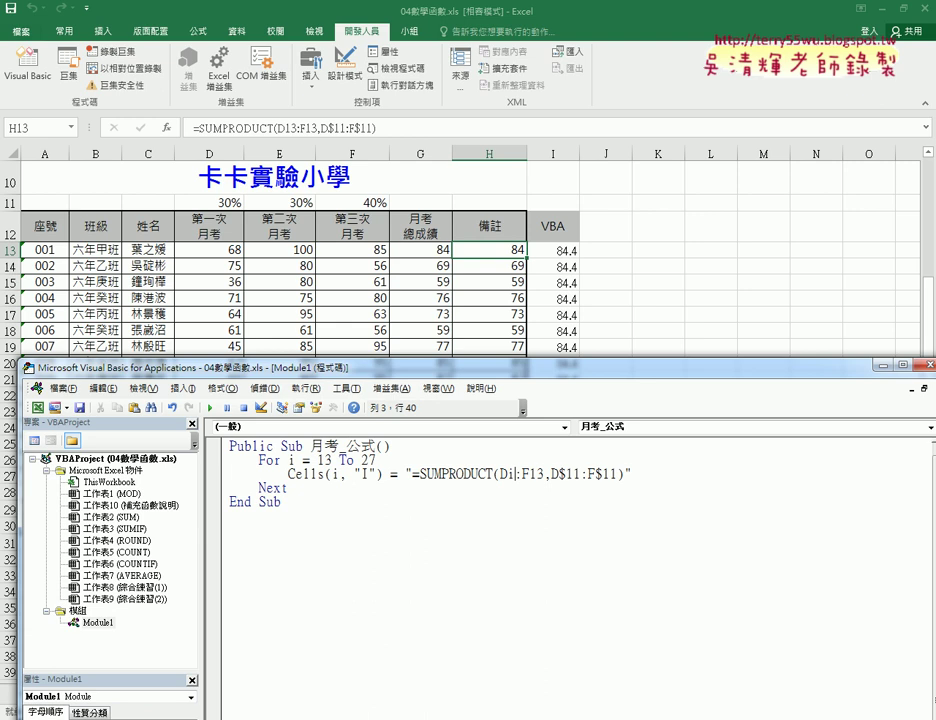
left_click_drag(404, 474, 412, 474)
left_click_drag(623, 474, 631, 474)
key("ctrl+z")
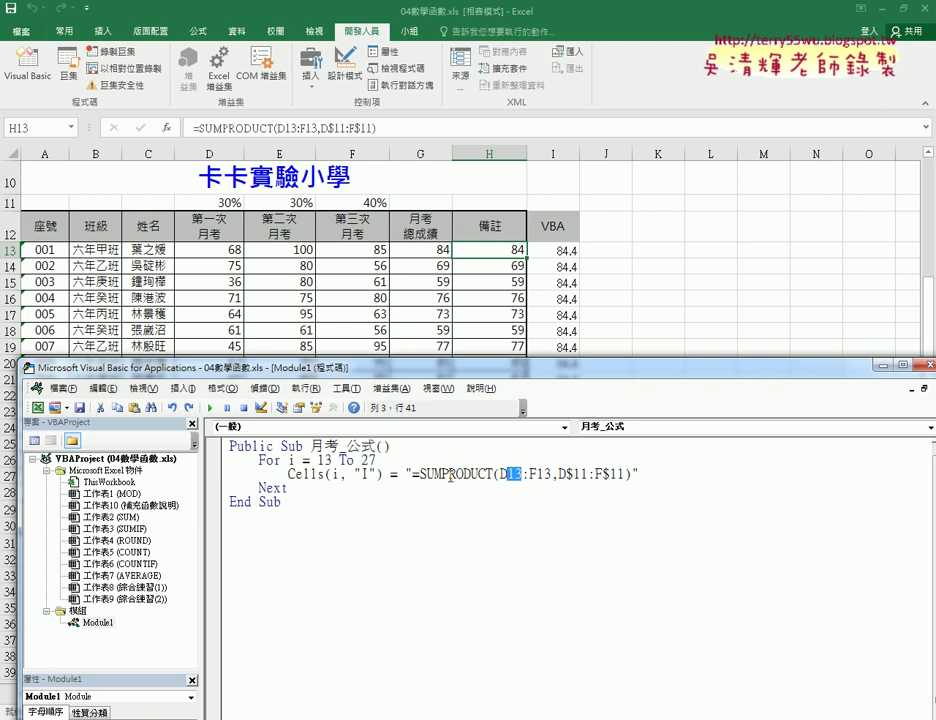
- Replace the row number in D13 with the concatenated loop variable " & i & " in the formula string
type("\"\"")
key("Left")
left_click_drag(405, 473, 640, 473)
left_click_drag(405, 473, 640, 474)
left_click(512, 473)
type("&&")
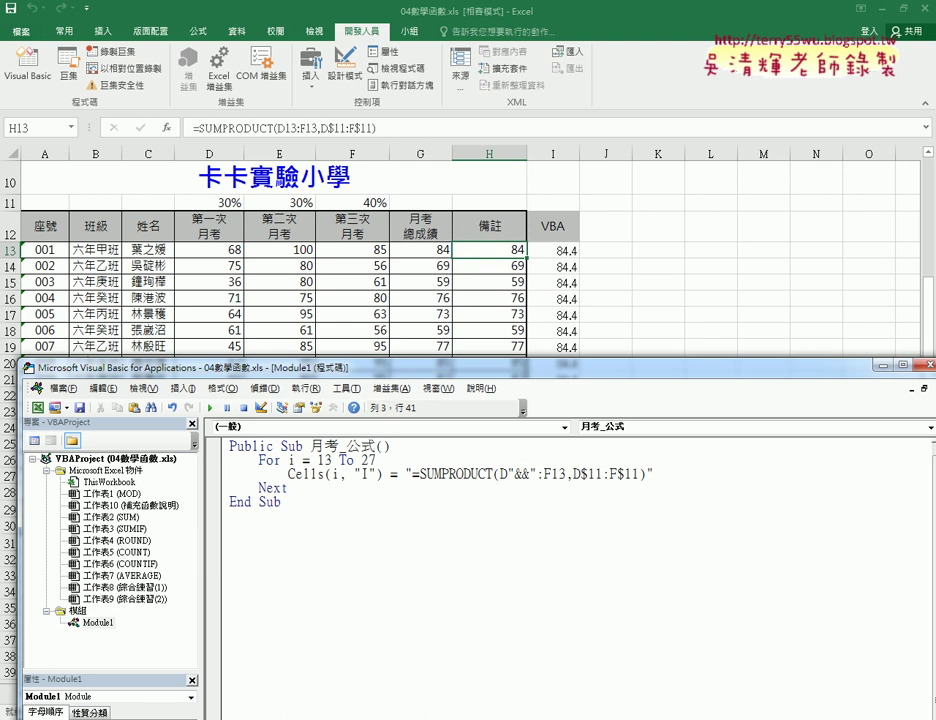
type("i")
left_click(514, 473)
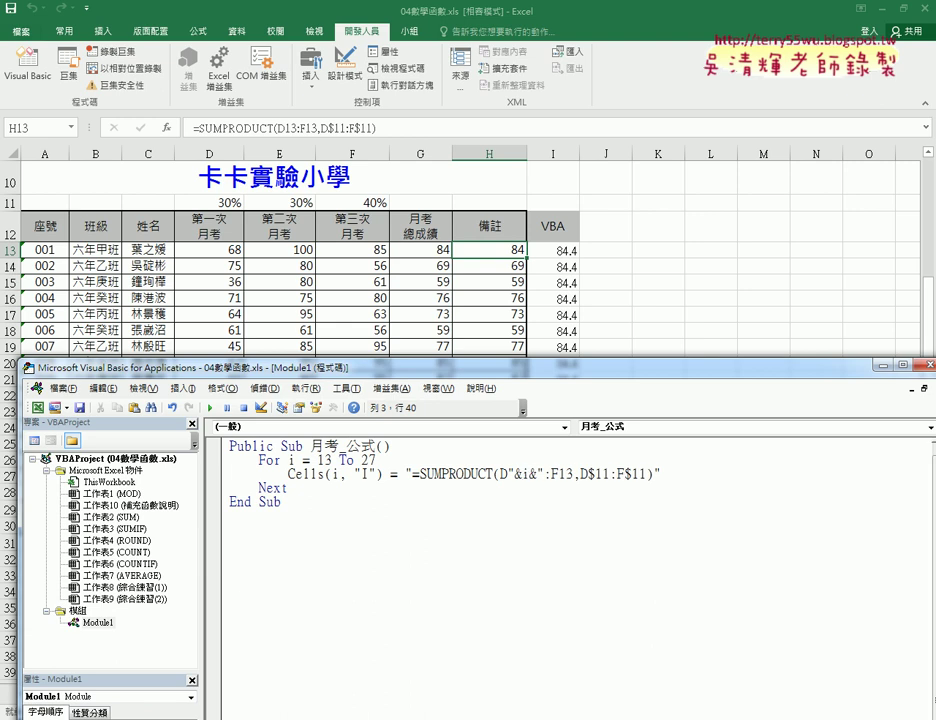
key("Right")
key("Right")
key("Right")
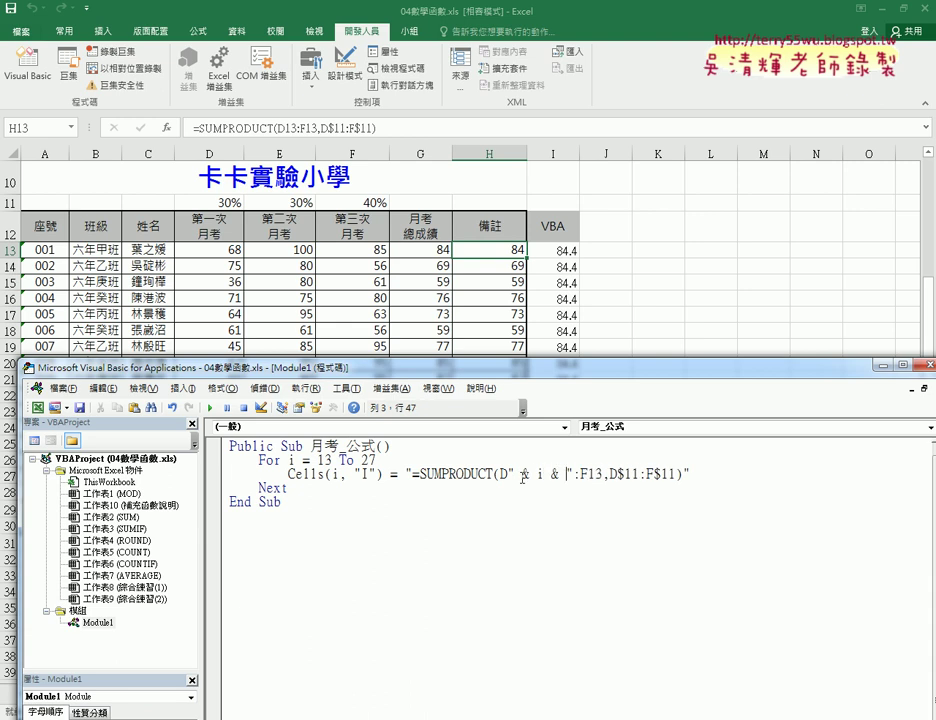
- Replace the concatenated " & i & " after D with a literal row number in the formula string
left_click_drag(507, 474, 574, 480)
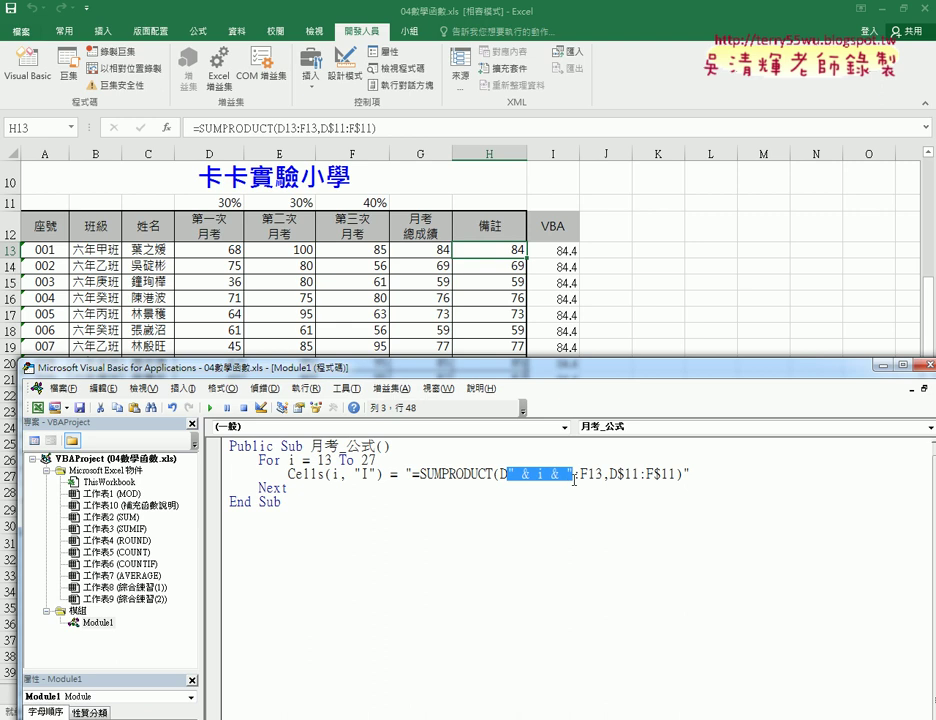
type("1")
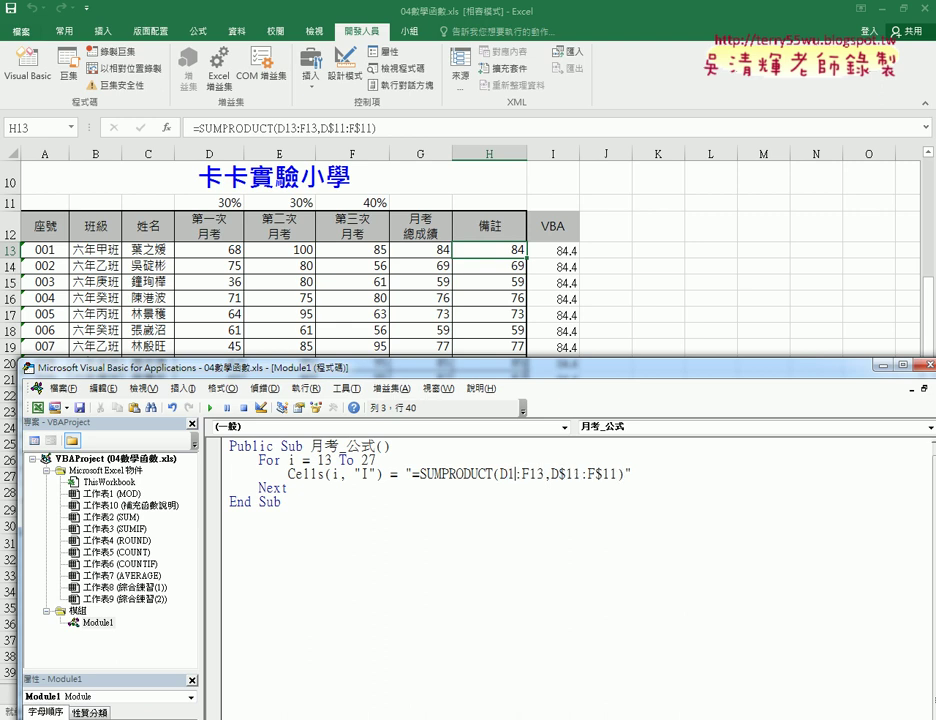